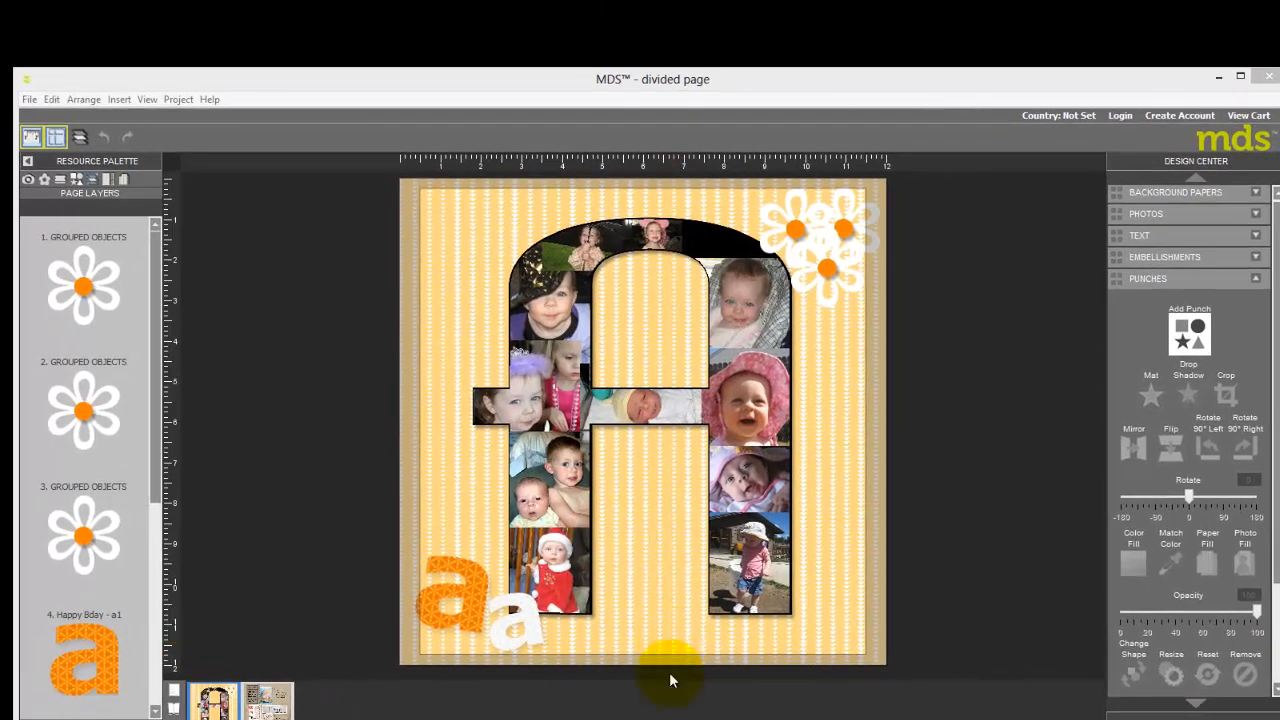
- Create a blank 12" x 12" square photobook project of your own design named punch collage, without a photo cover
{"action": "left_click", "coordinate": [30, 99]}
{"action": "left_click", "coordinate": [60, 118]}
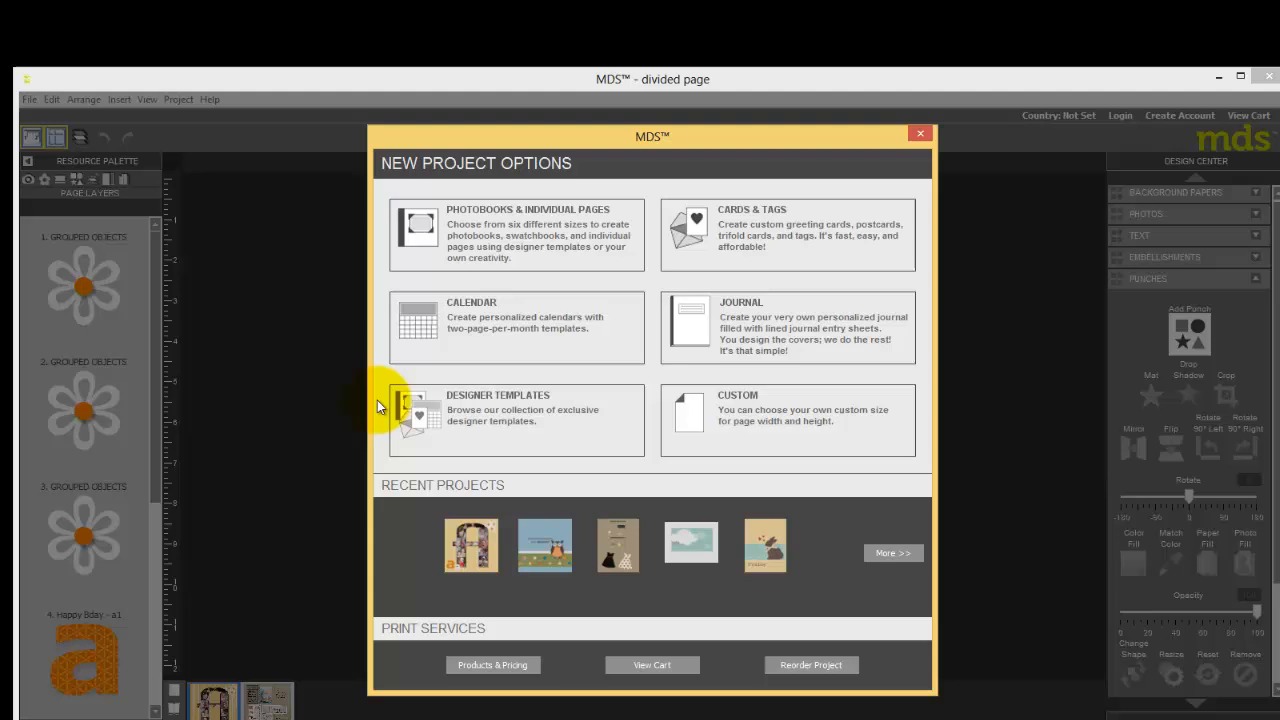
{"action": "left_click", "coordinate": [491, 243]}
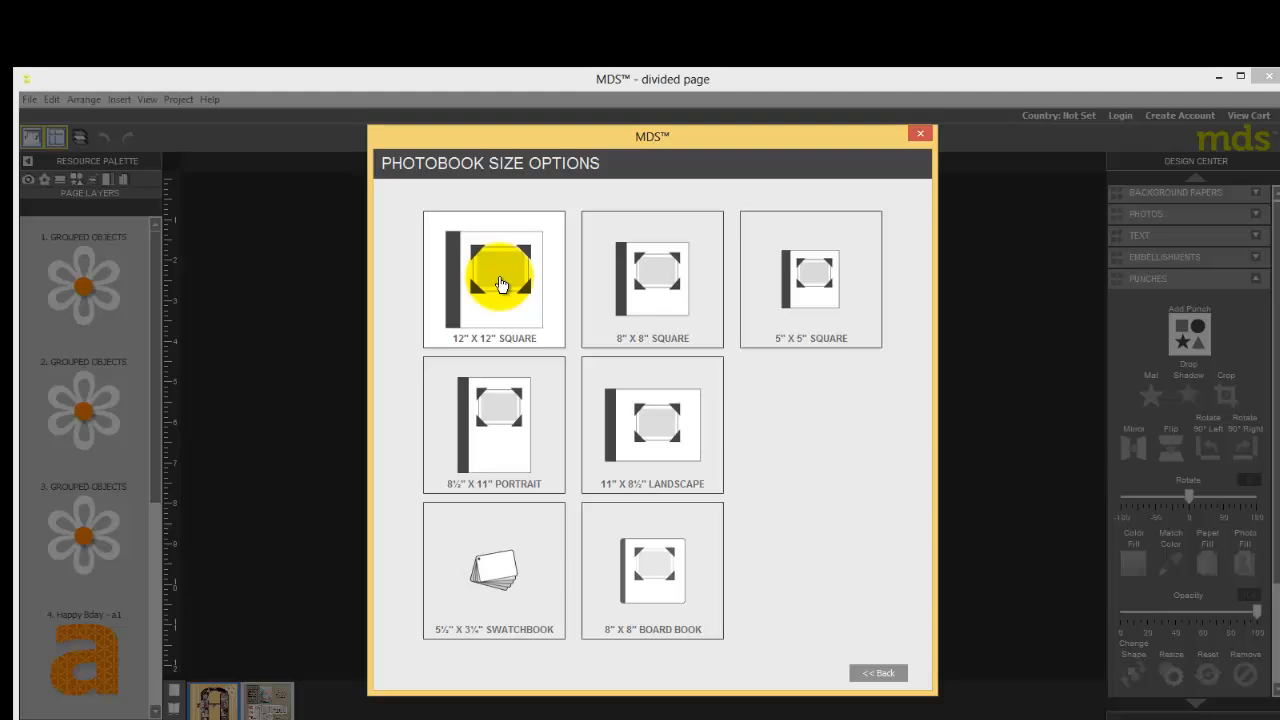
{"action": "left_click", "coordinate": [500, 284]}
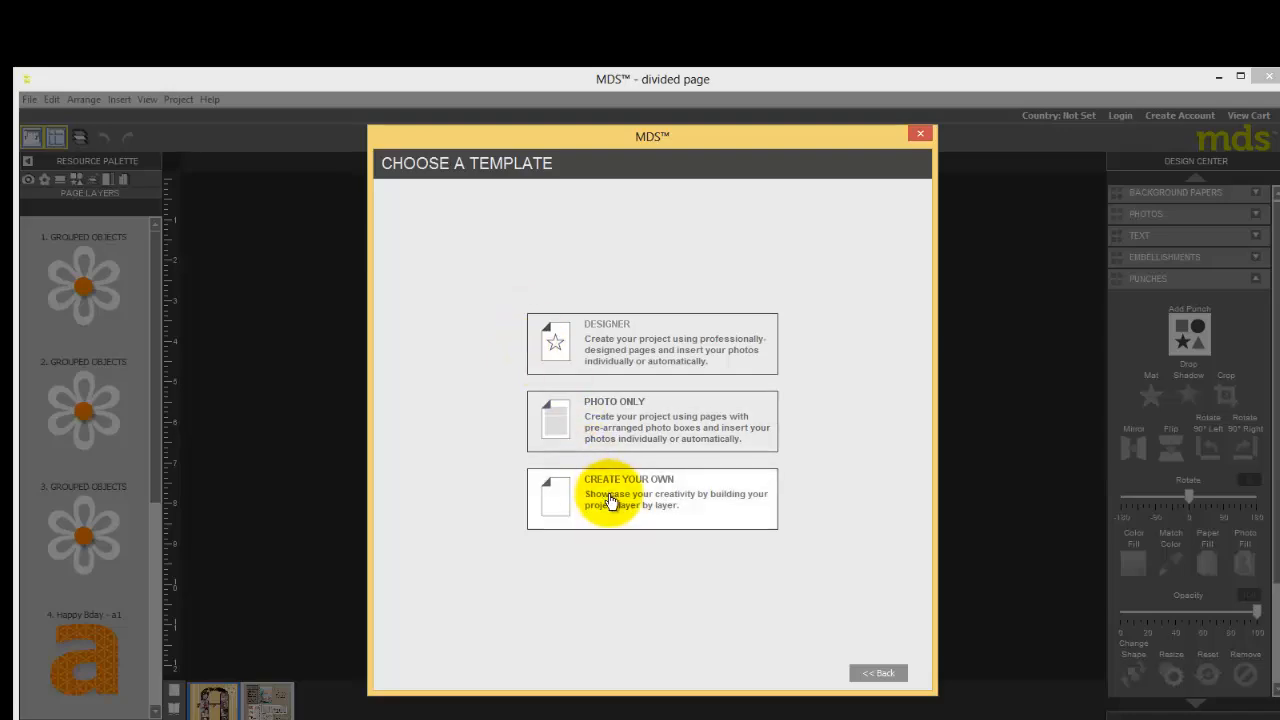
{"action": "left_click", "coordinate": [612, 500]}
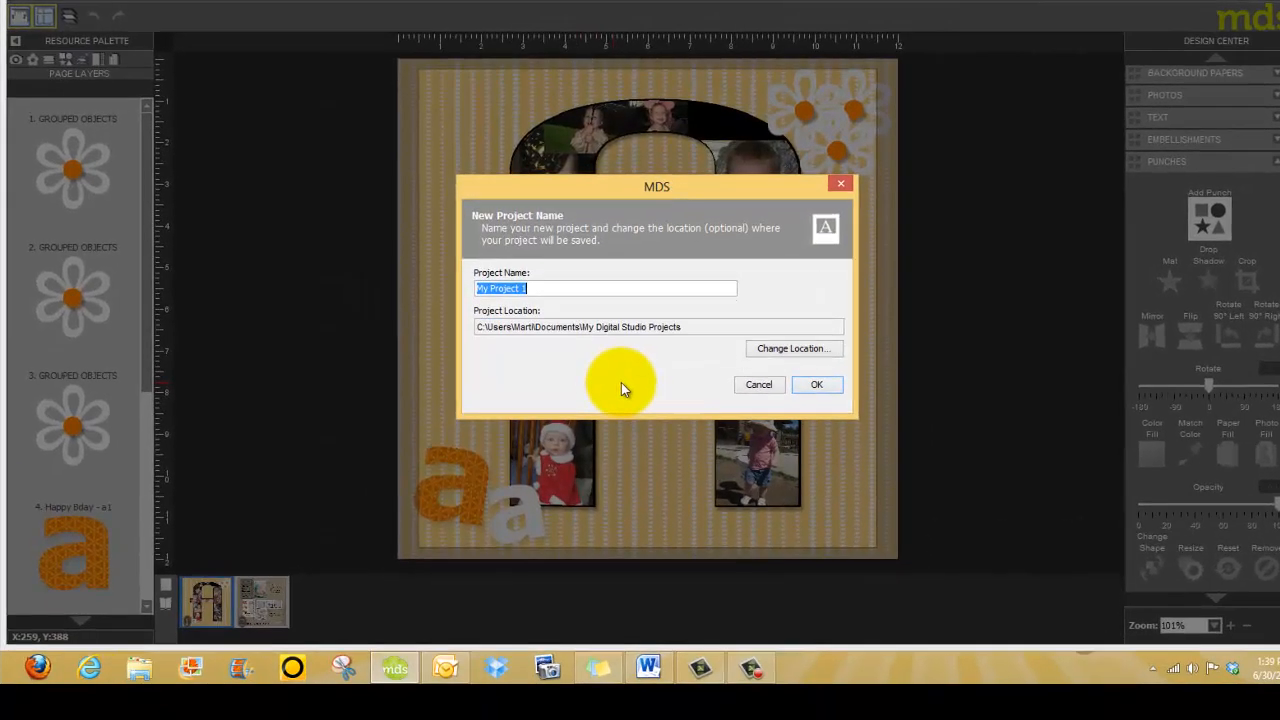
{"action": "type", "text": "punch "}
{"action": "type", "text": "alpha"}
{"action": "key", "text": "Return"}
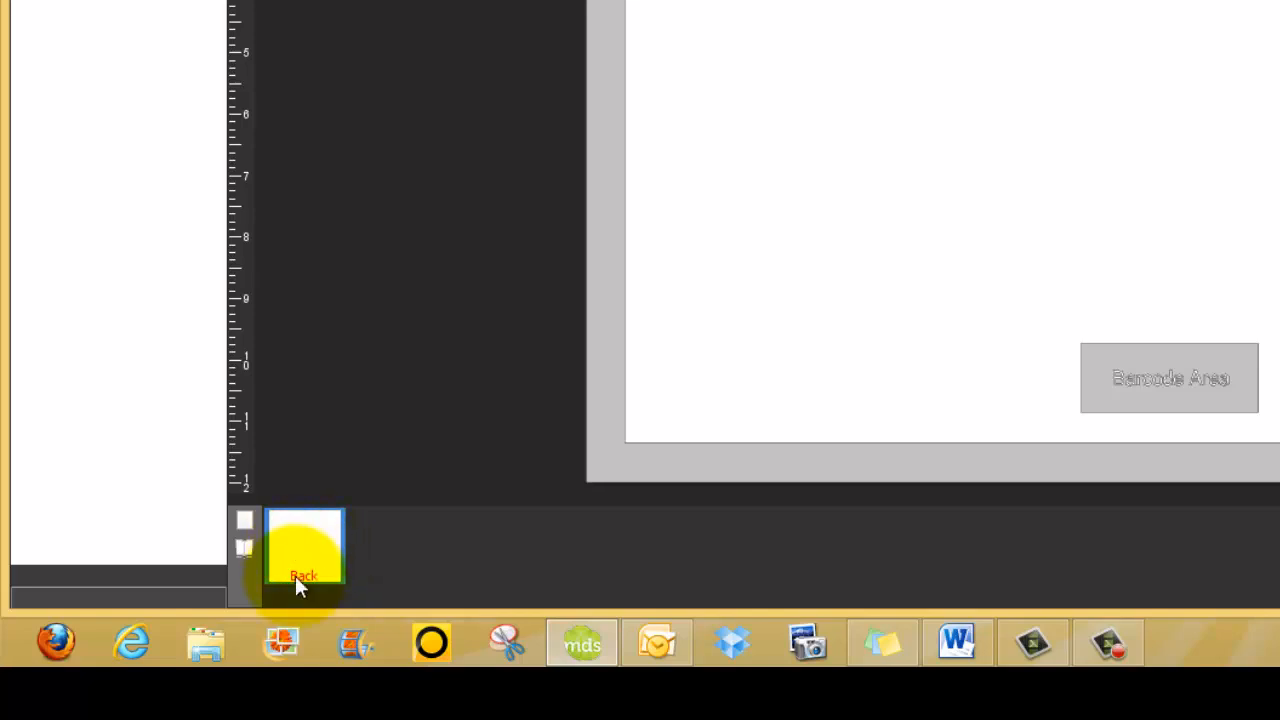
{"action": "right_click", "coordinate": [300, 534]}
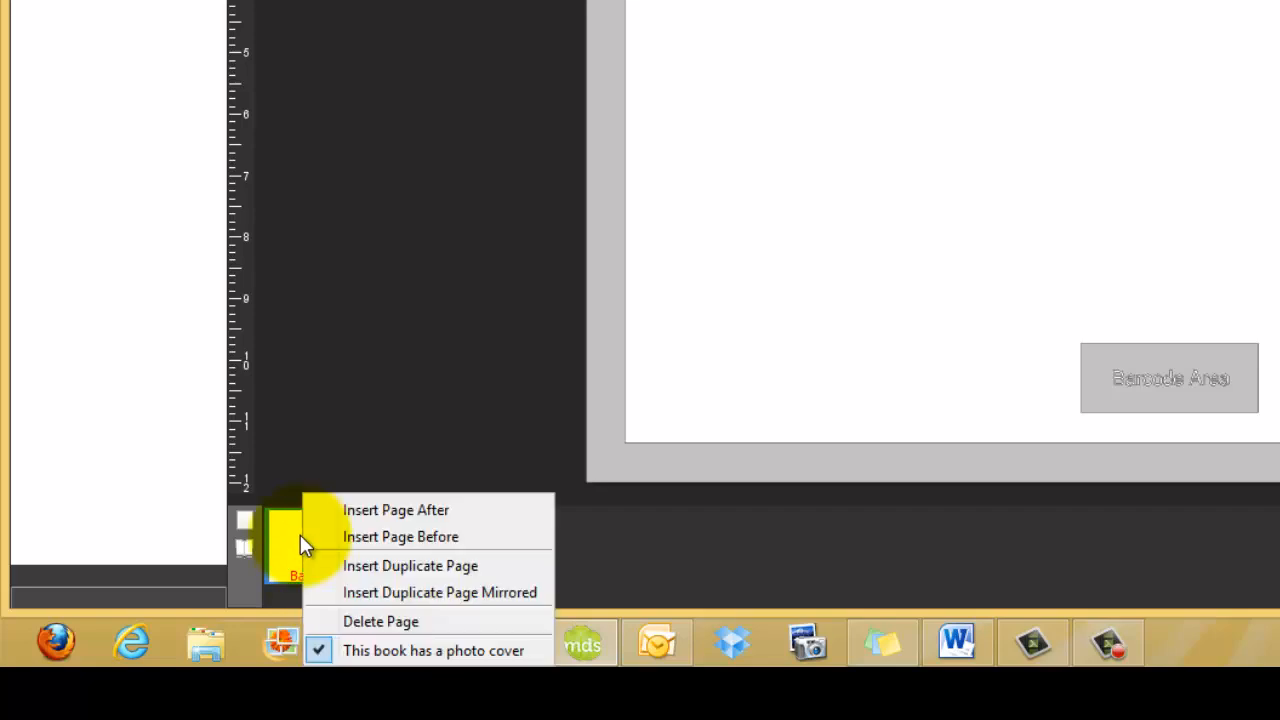
{"action": "left_click", "coordinate": [330, 651]}
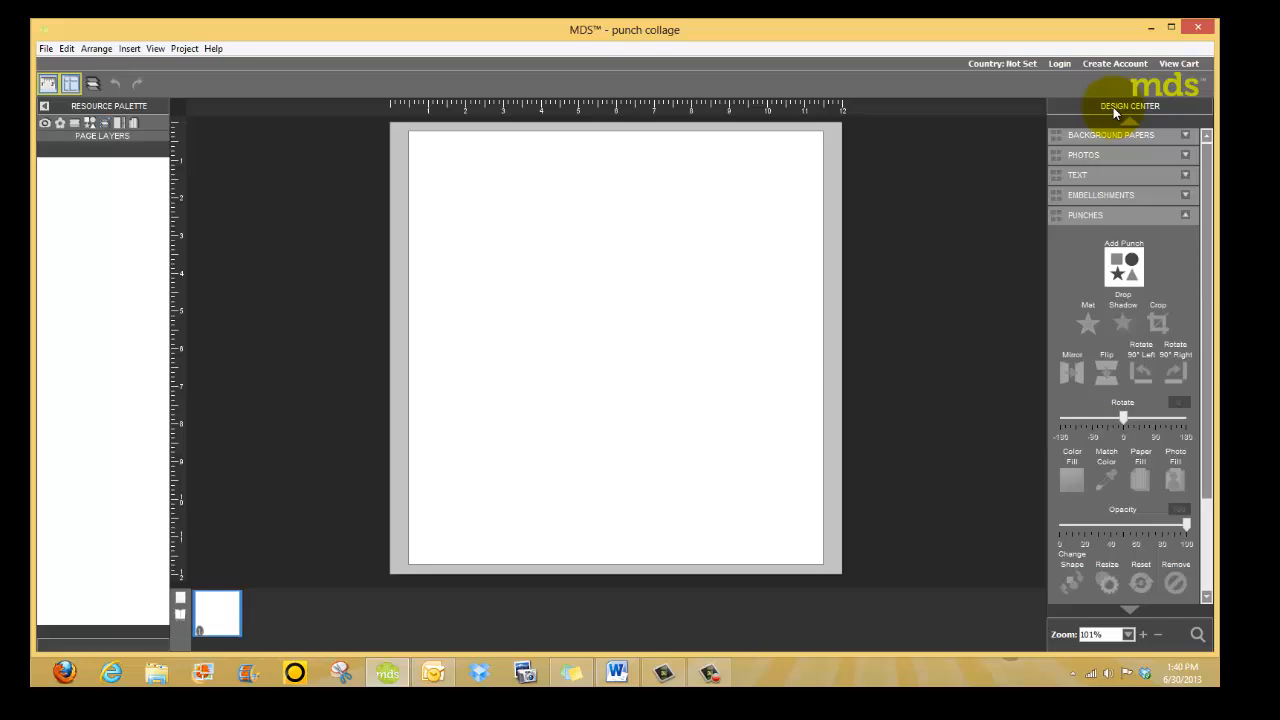
- Apply the April Showers - 7 designer series paper as the page background
{"action": "left_click", "coordinate": [1115, 137]}
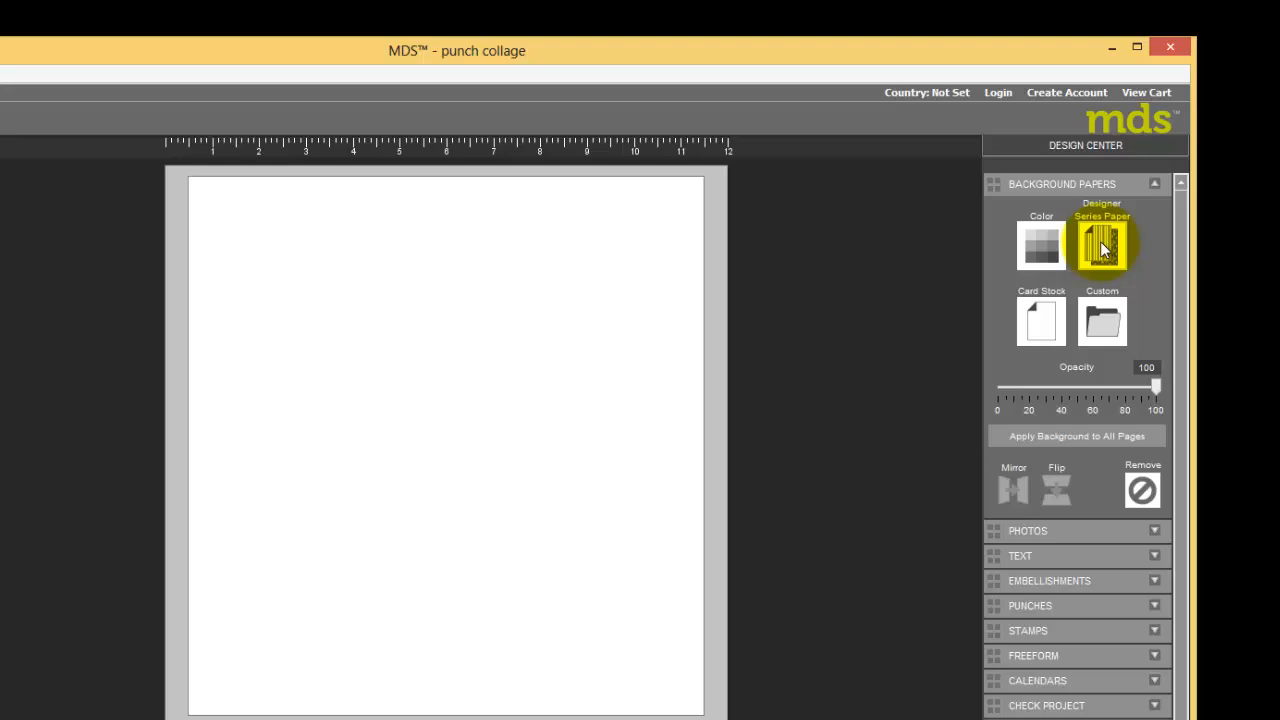
{"action": "left_click", "coordinate": [1103, 248]}
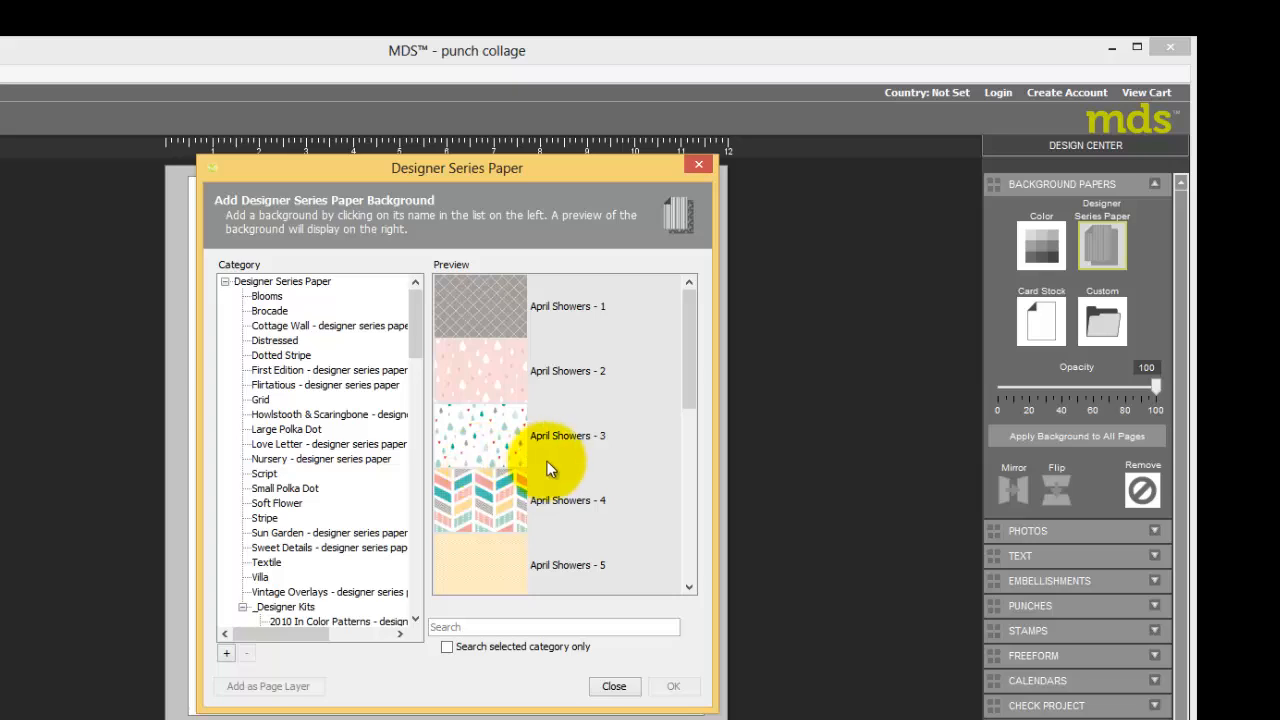
{"action": "left_click_drag", "start_coordinate": [694, 366], "coordinate": [686, 398]}
{"action": "left_click", "coordinate": [416, 618]}
{"action": "left_click", "coordinate": [416, 618]}
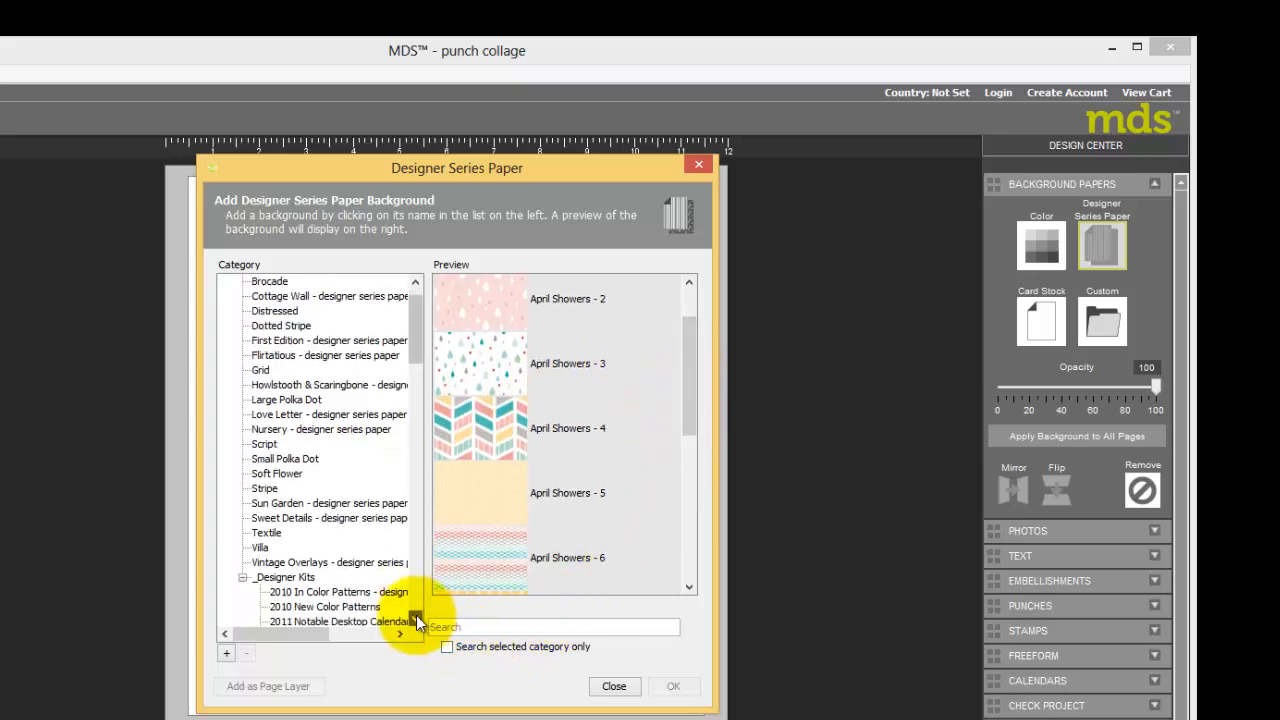
{"action": "left_click", "coordinate": [416, 618]}
{"action": "left_click", "coordinate": [416, 618]}
{"action": "left_click", "coordinate": [416, 618]}
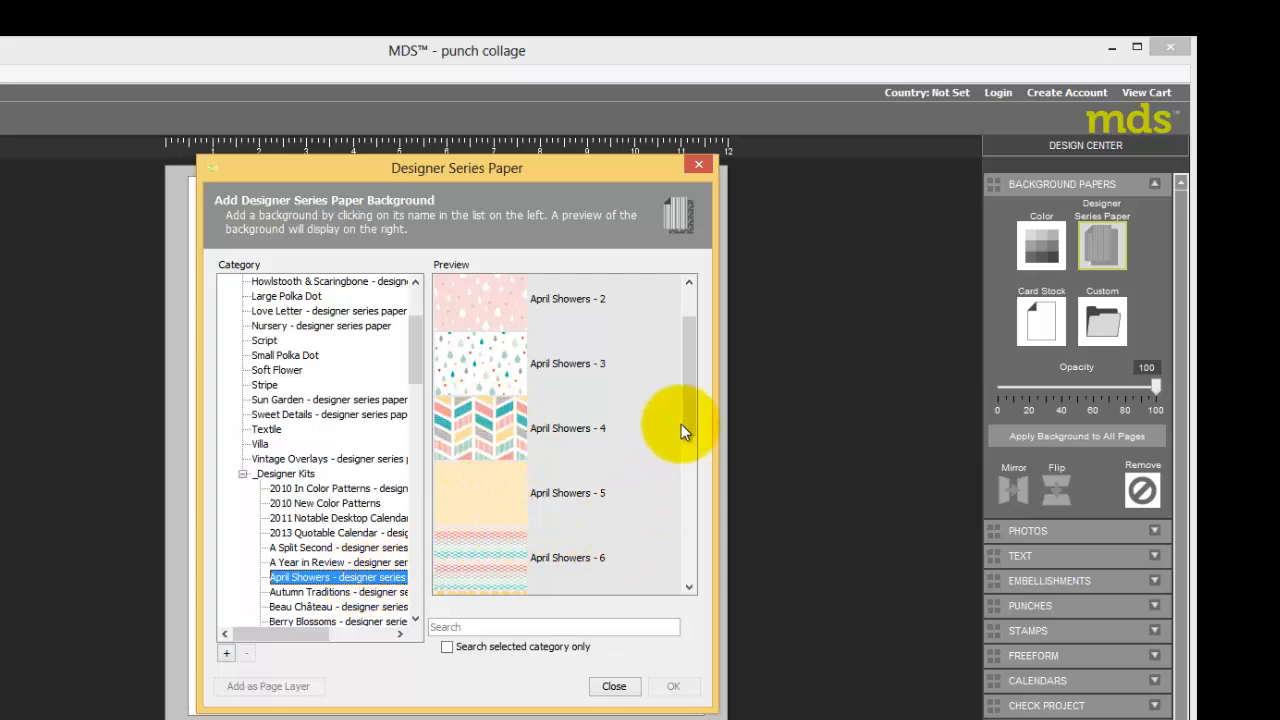
{"action": "left_click_drag", "start_coordinate": [694, 409], "coordinate": [677, 500]}
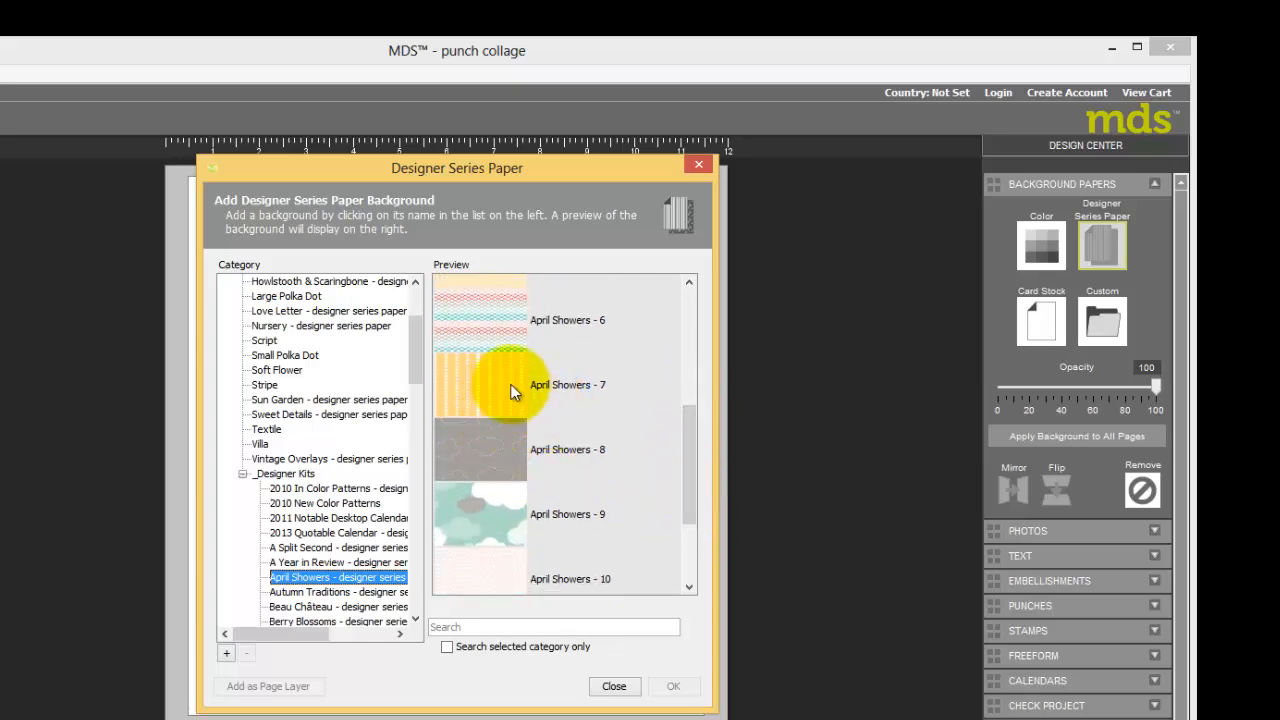
{"action": "left_click", "coordinate": [471, 387]}
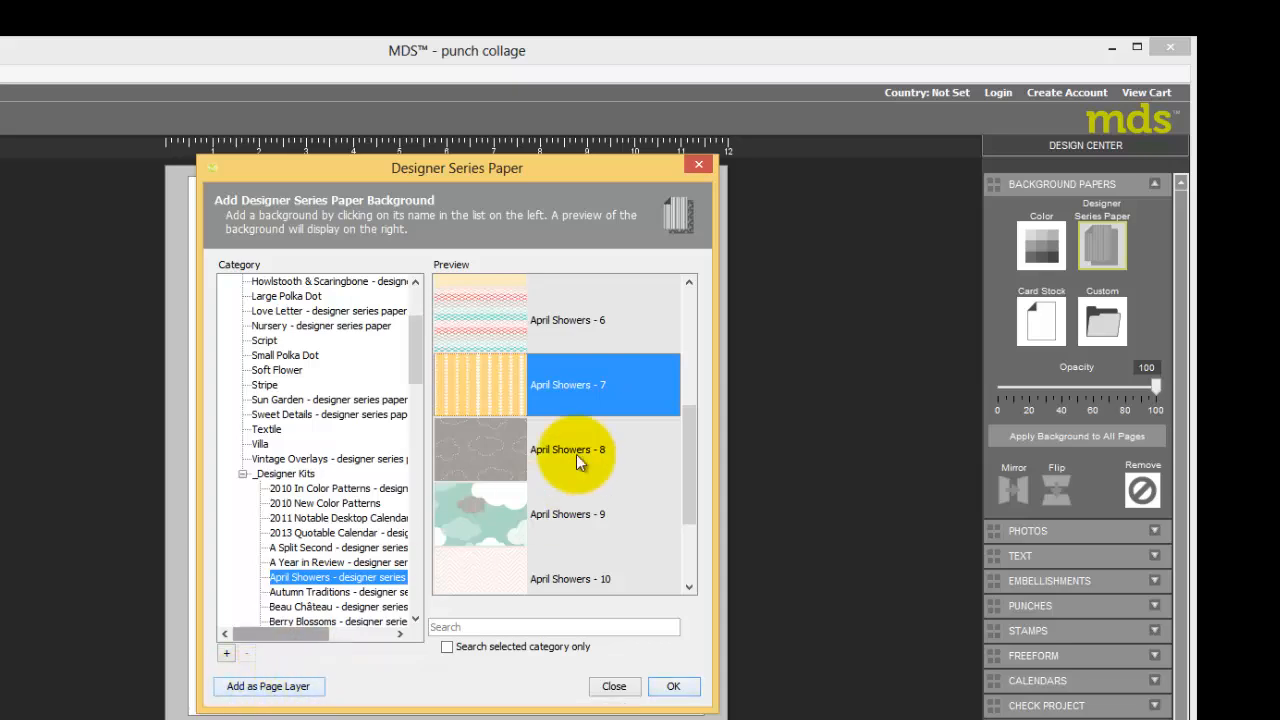
{"action": "scroll", "coordinate": [571, 457], "scroll_direction": "up", "scroll_amount": 1}
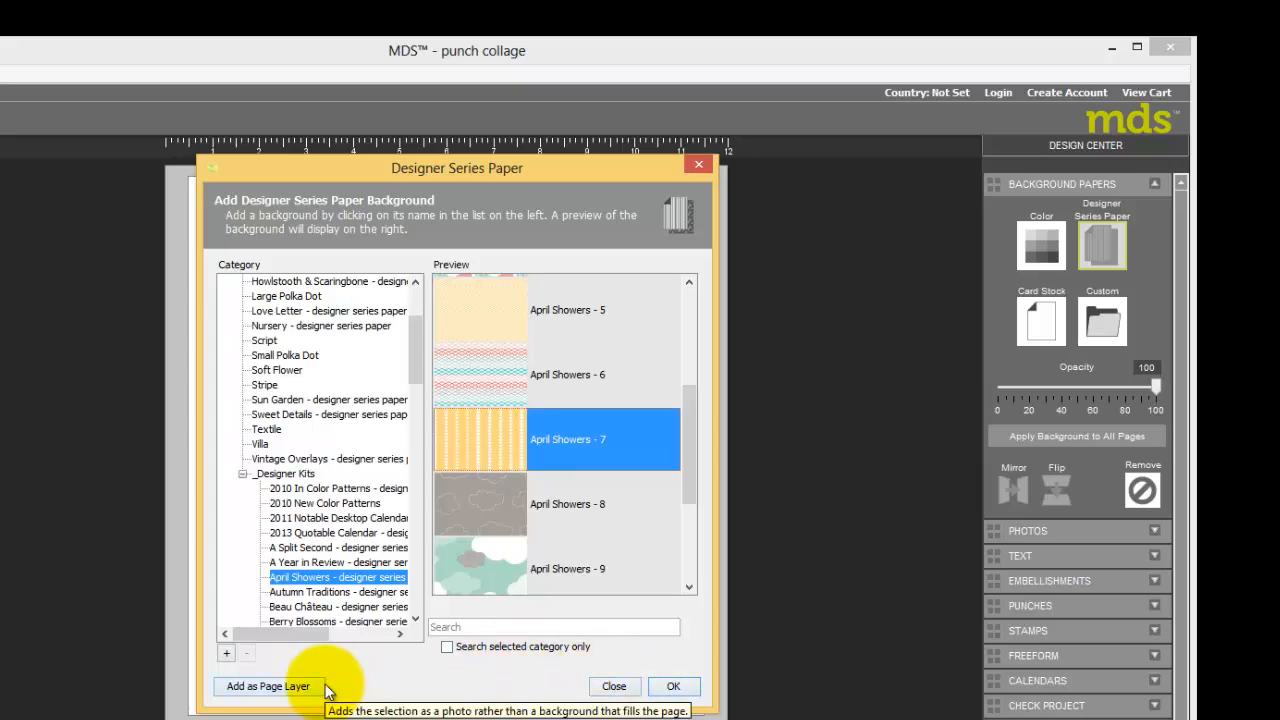
{"action": "left_click", "coordinate": [673, 688]}
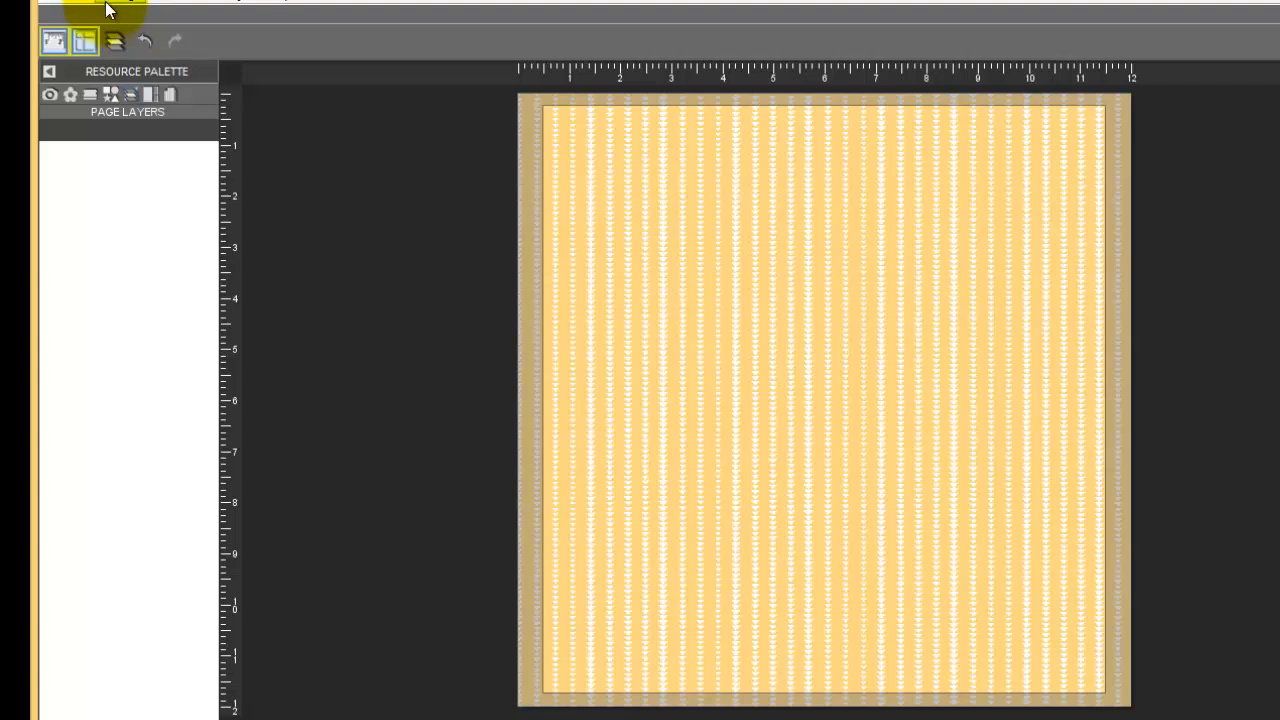
- Place the Alphabet Soup uppercase A punch on the page, slightly below and right of its middle
{"action": "left_click", "coordinate": [110, 95]}
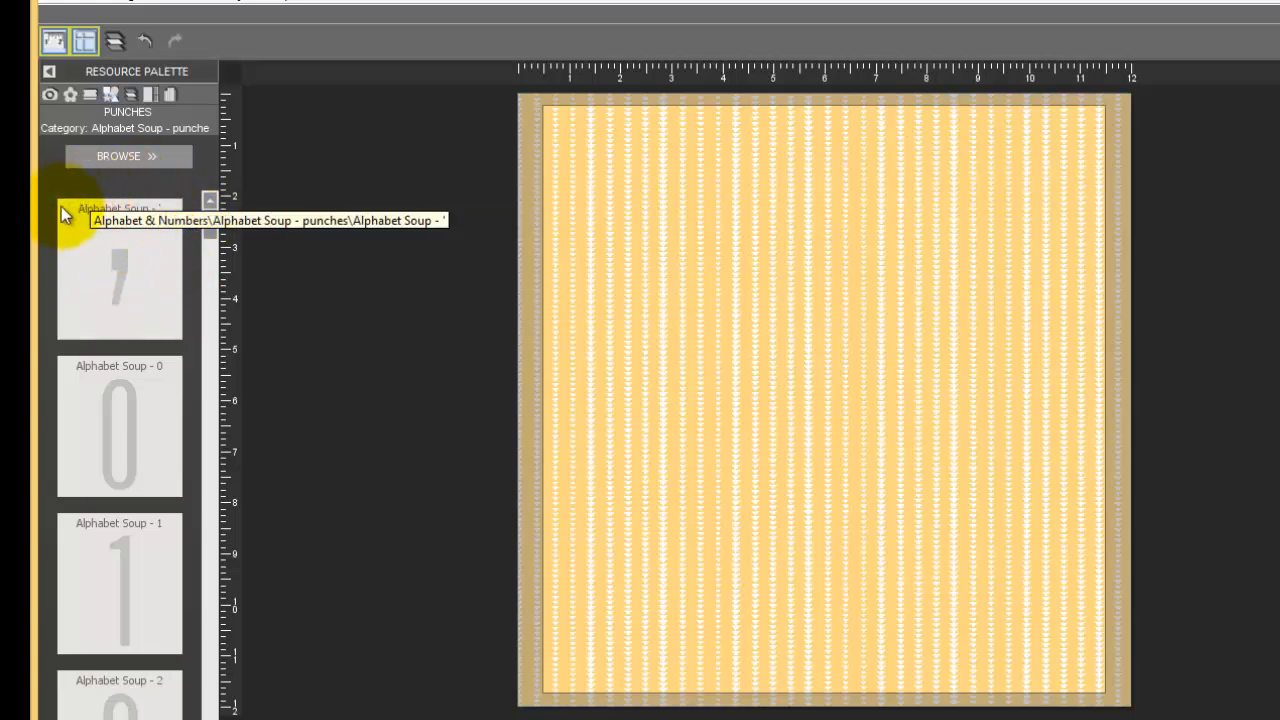
{"action": "left_click_drag", "start_coordinate": [215, 231], "coordinate": [214, 549]}
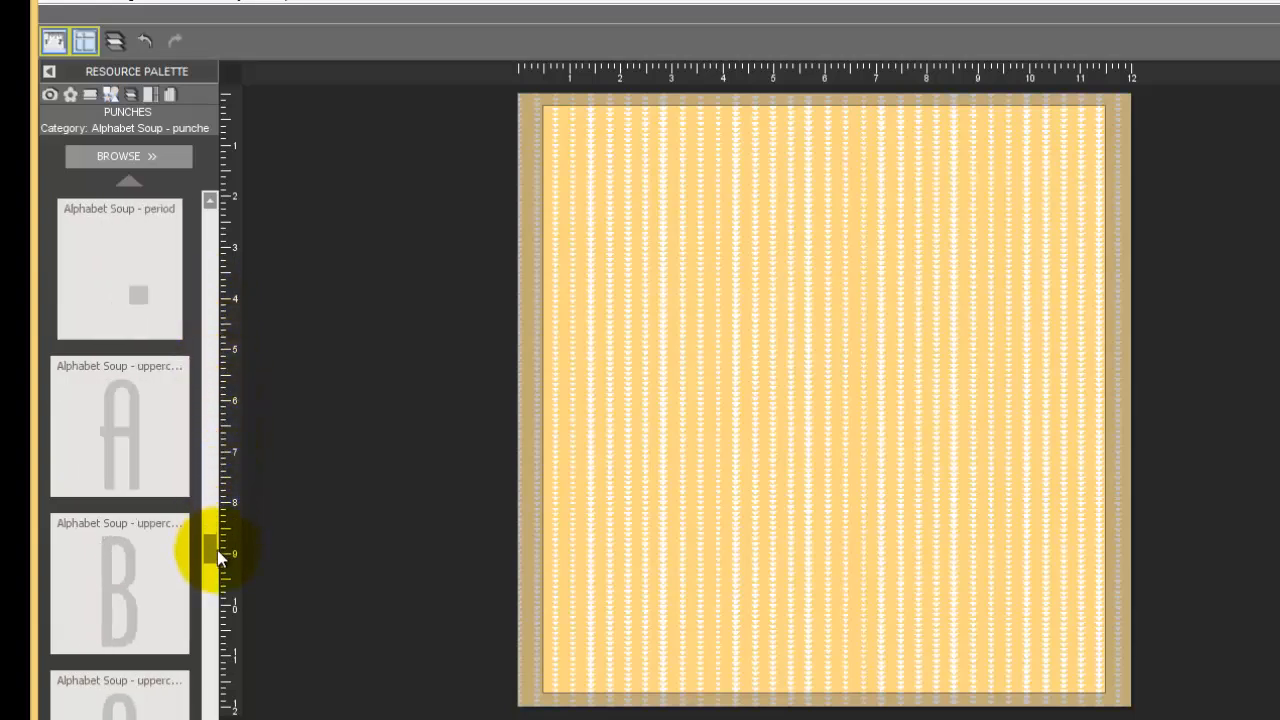
{"action": "left_click_drag", "start_coordinate": [160, 490], "coordinate": [826, 570]}
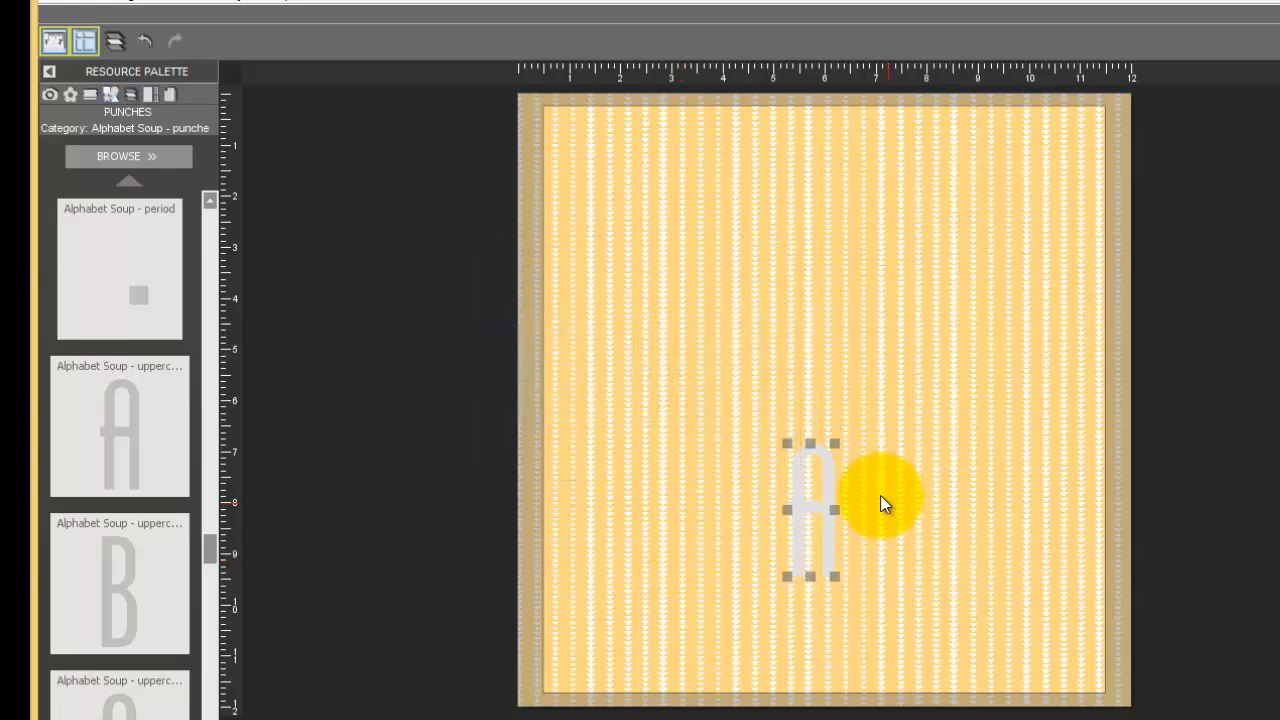
- Enlarge and widen the A punch to about 6.4 by 8.6 inches and shift it down the page
{"action": "left_click_drag", "start_coordinate": [837, 444], "coordinate": [947, 315]}
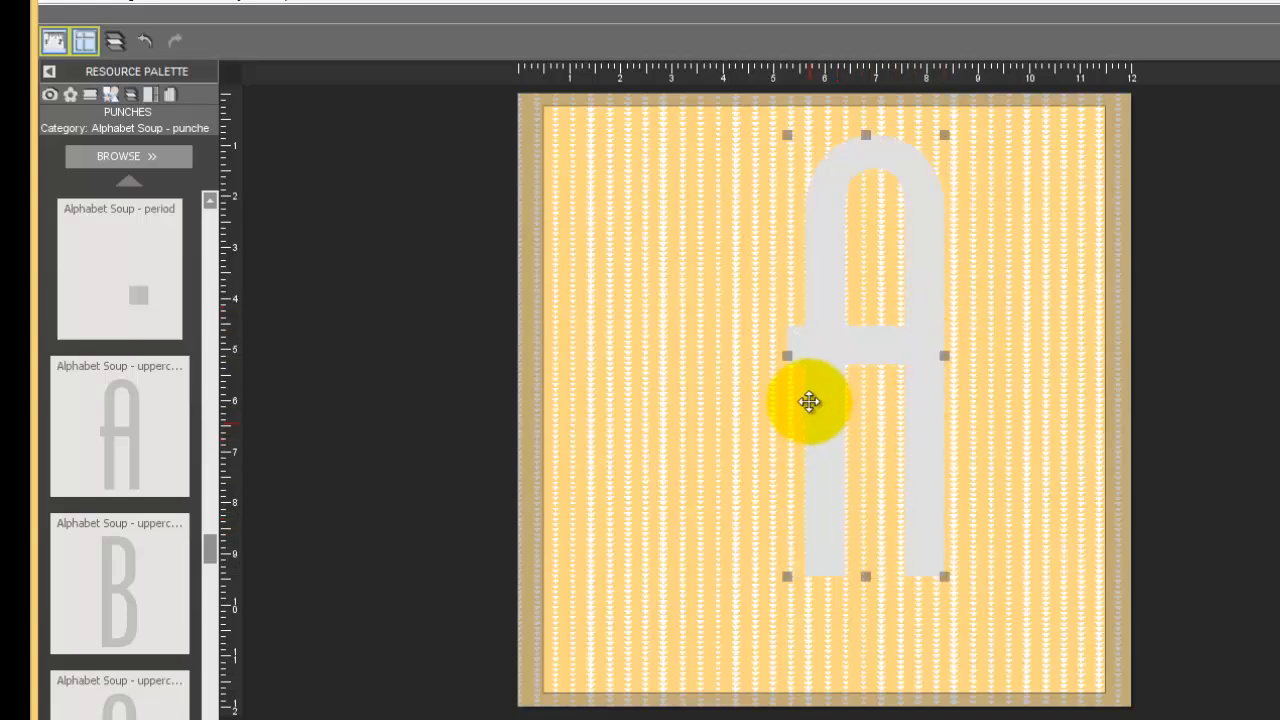
{"action": "left_click_drag", "start_coordinate": [787, 355], "coordinate": [637, 356]}
{"action": "left_click_drag", "start_coordinate": [952, 355], "coordinate": [963, 360]}
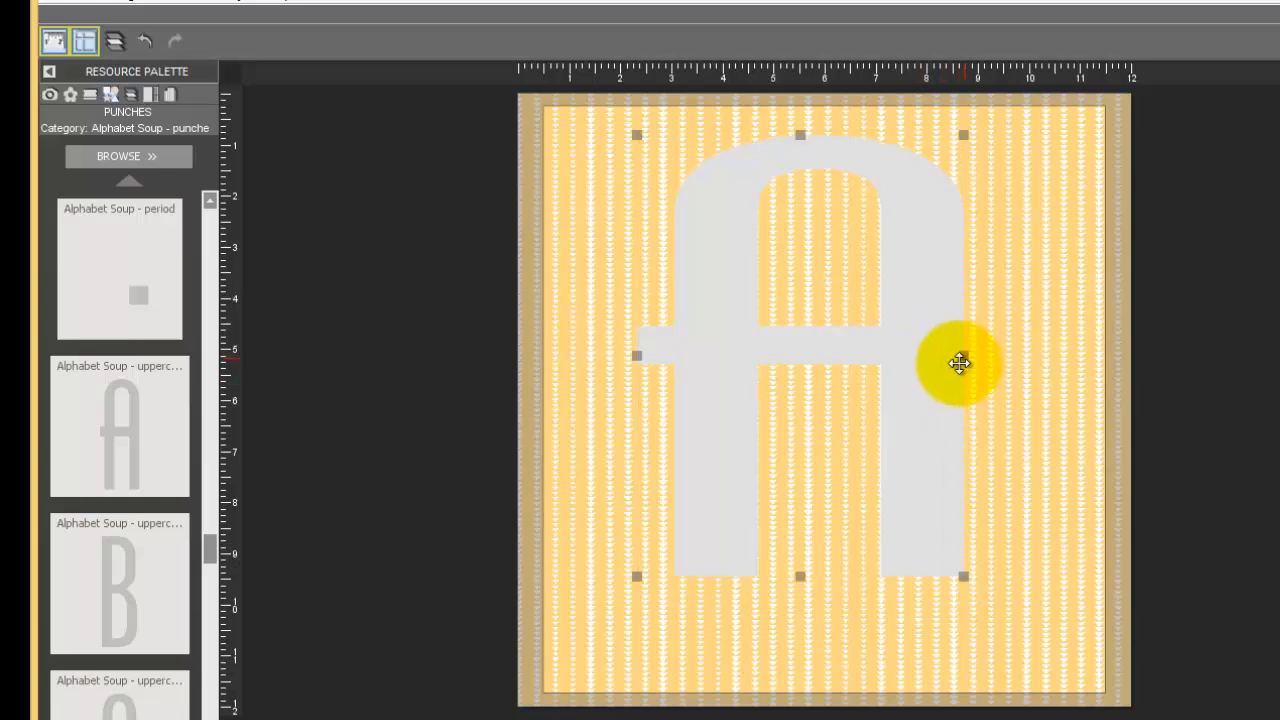
{"action": "left_click_drag", "start_coordinate": [940, 403], "coordinate": [928, 460]}
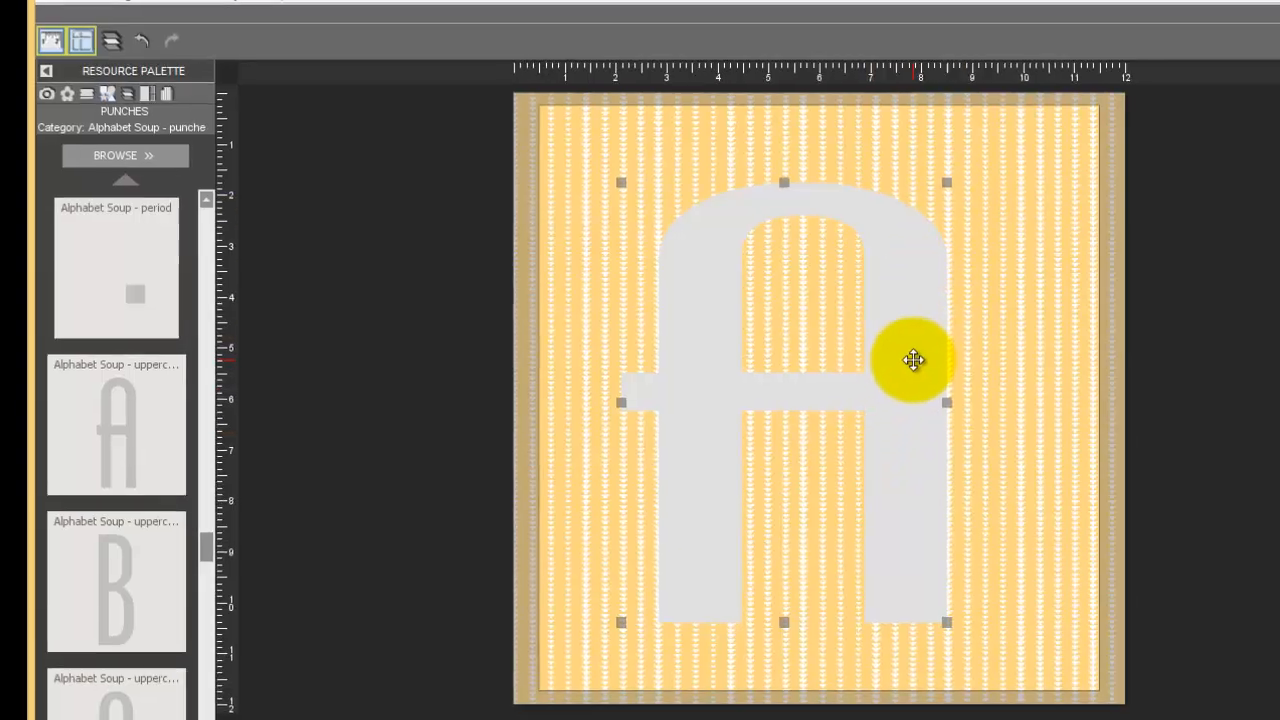
- Center the A punch vertically and horizontally on the page
{"action": "right_click", "coordinate": [918, 362]}
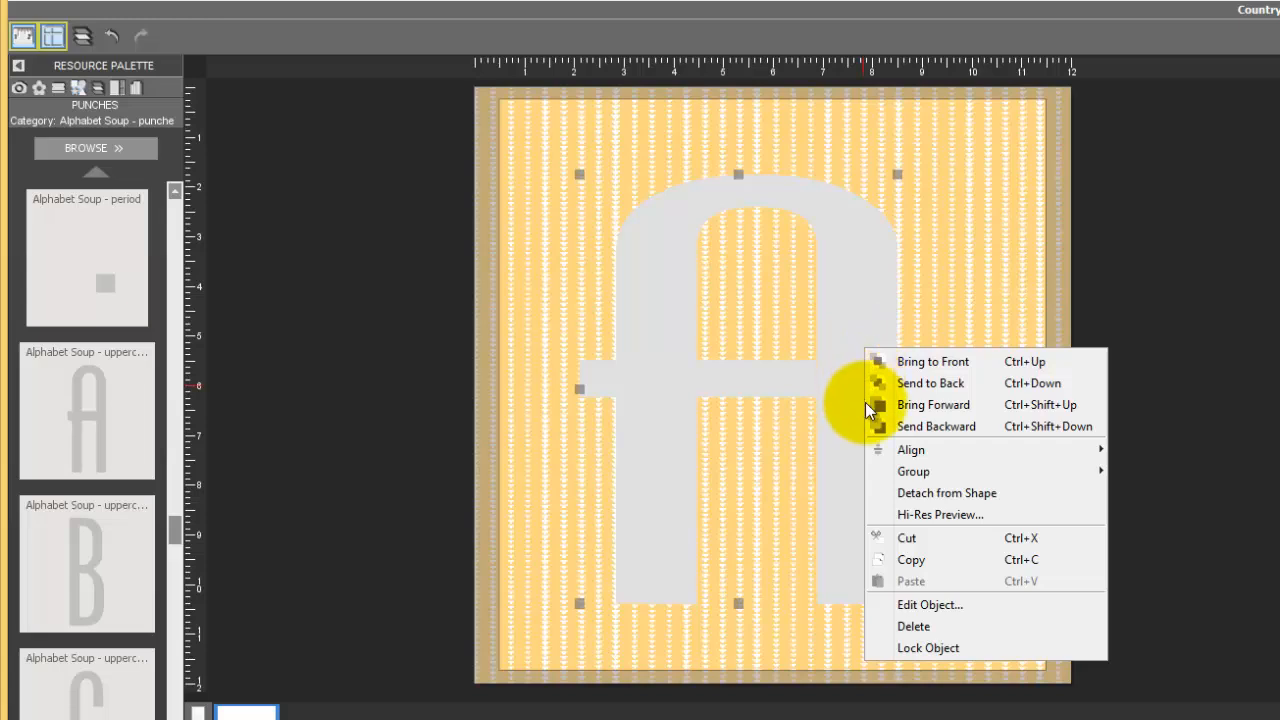
{"action": "mouse_move", "coordinate": [902, 451]}
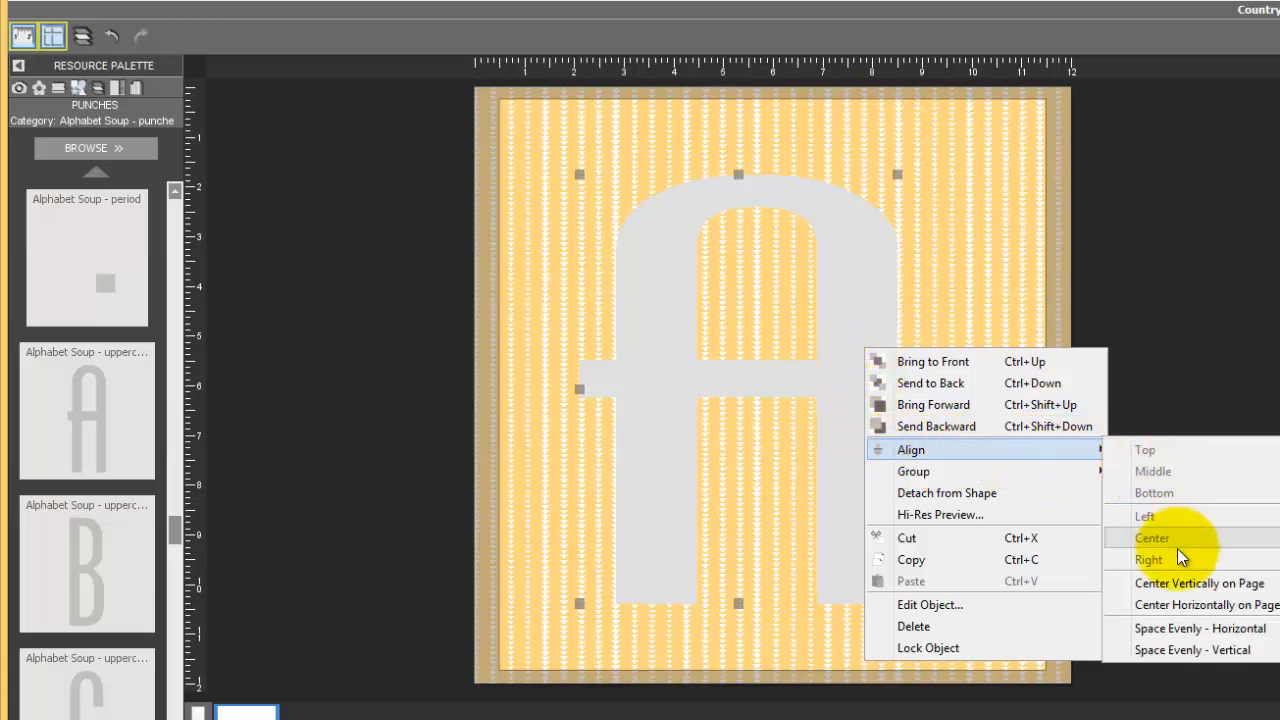
{"action": "left_click", "coordinate": [1179, 583]}
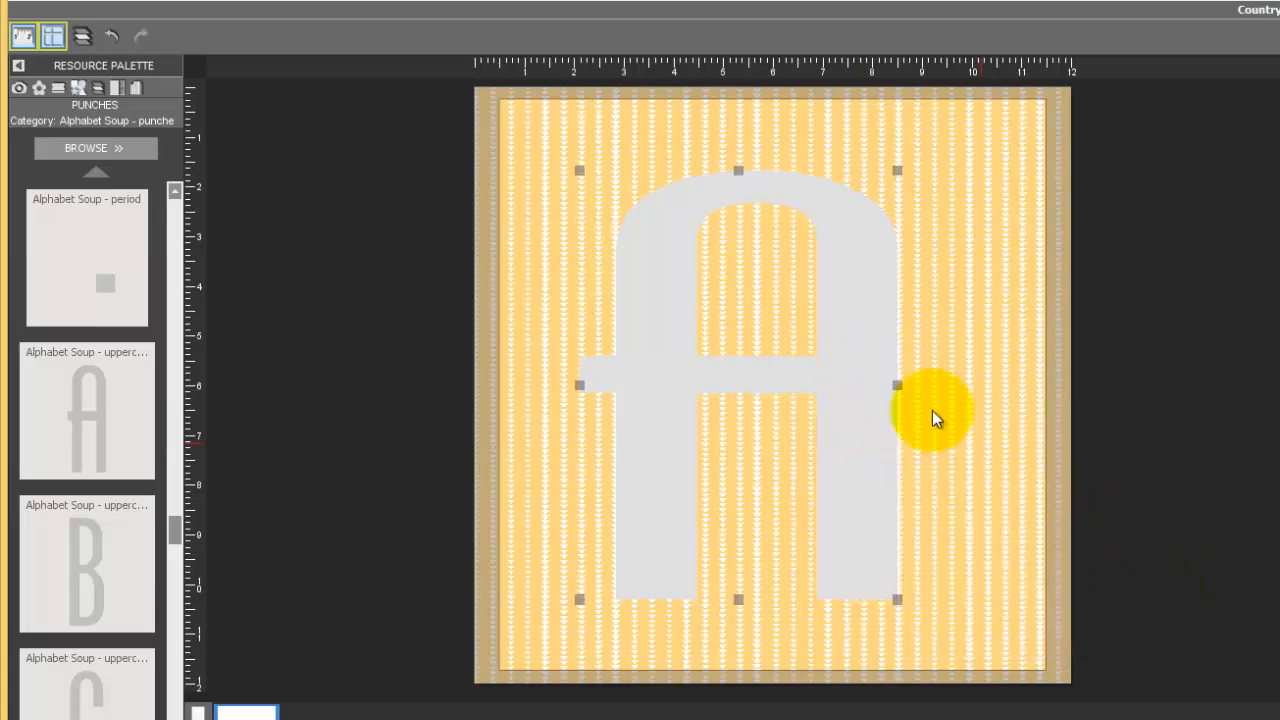
{"action": "right_click", "coordinate": [862, 338]}
{"action": "mouse_move", "coordinate": [895, 442]}
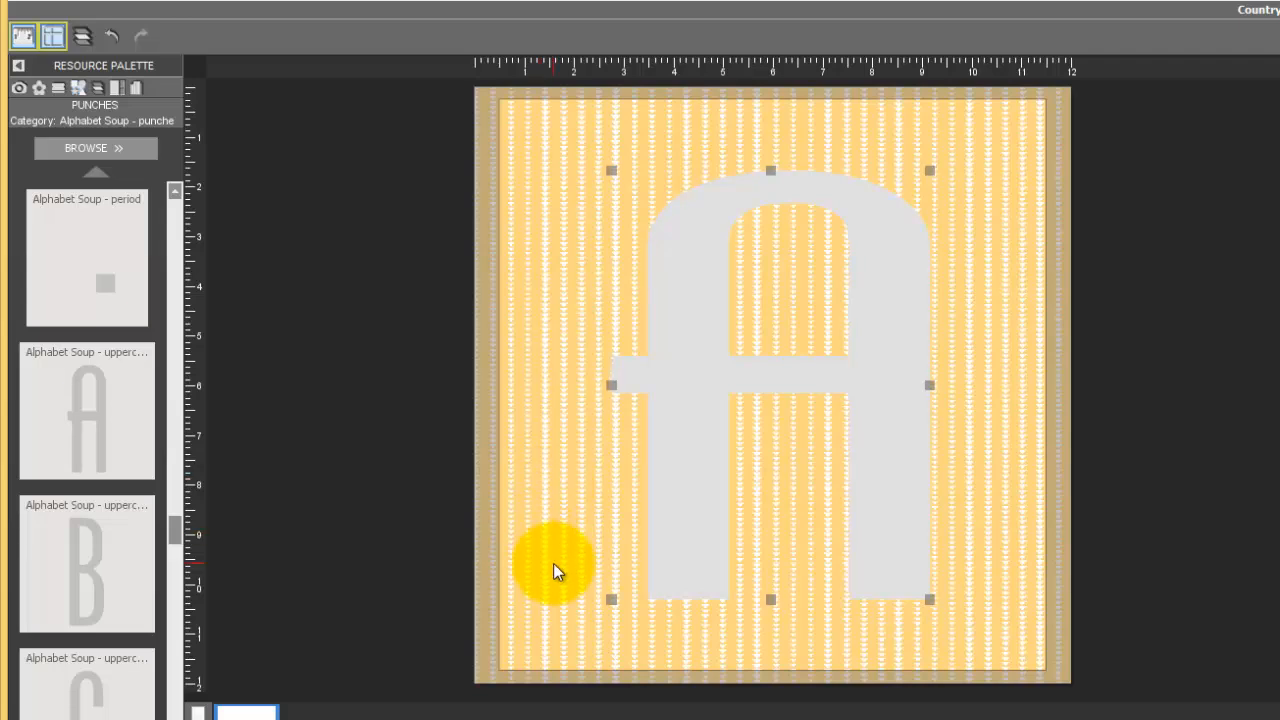
- Nudge the A punch about 0.2 inch to the left and deselect it
{"action": "key", "text": "Left"}
{"action": "key", "text": "Left"}
{"action": "key", "text": "Left"}
{"action": "key", "text": "Left"}
{"action": "key", "text": "Left"}
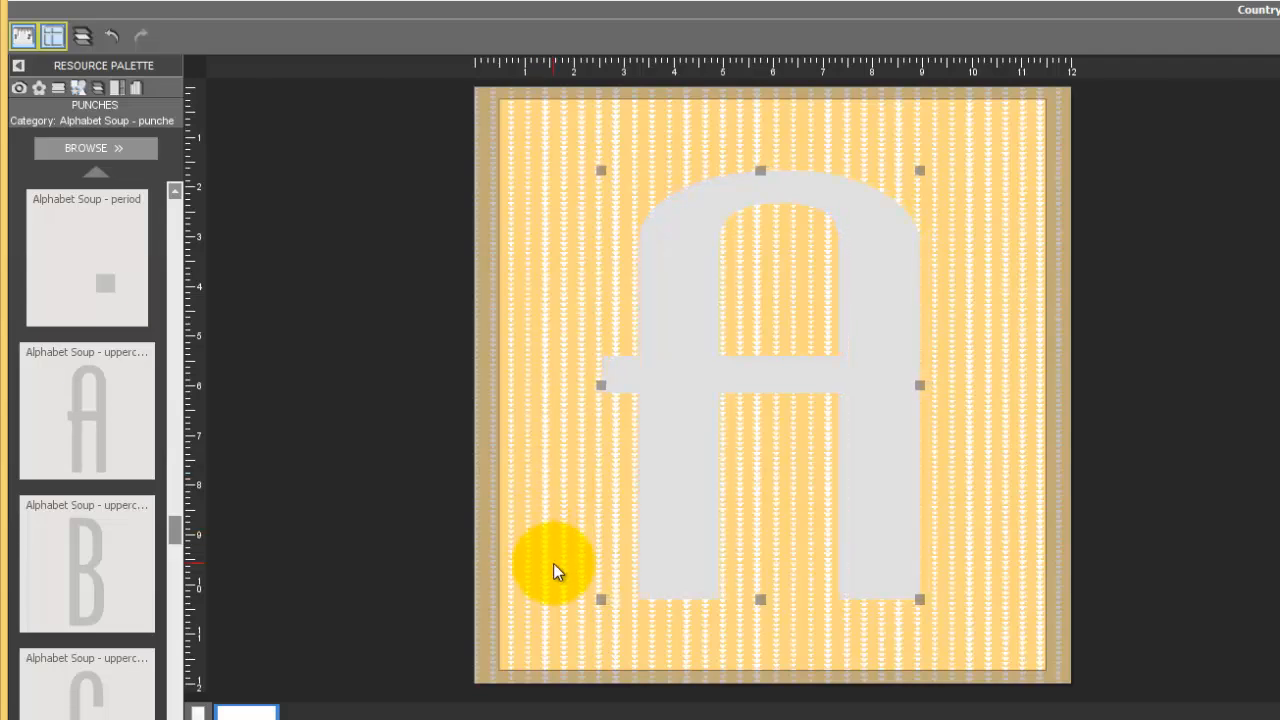
{"action": "left_click", "coordinate": [971, 413]}
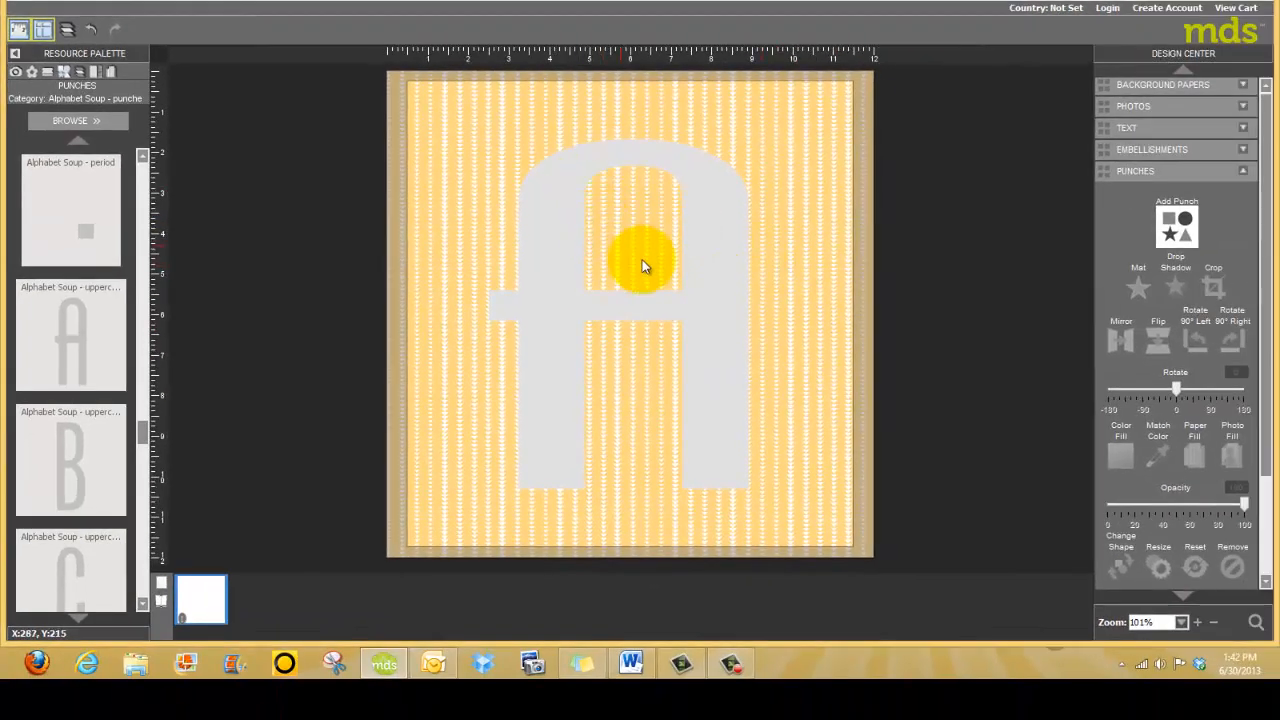
- Fill the A punch with the photo Smilebox_130858911.jpg from the My Pictures folder
{"action": "left_click", "coordinate": [718, 297]}
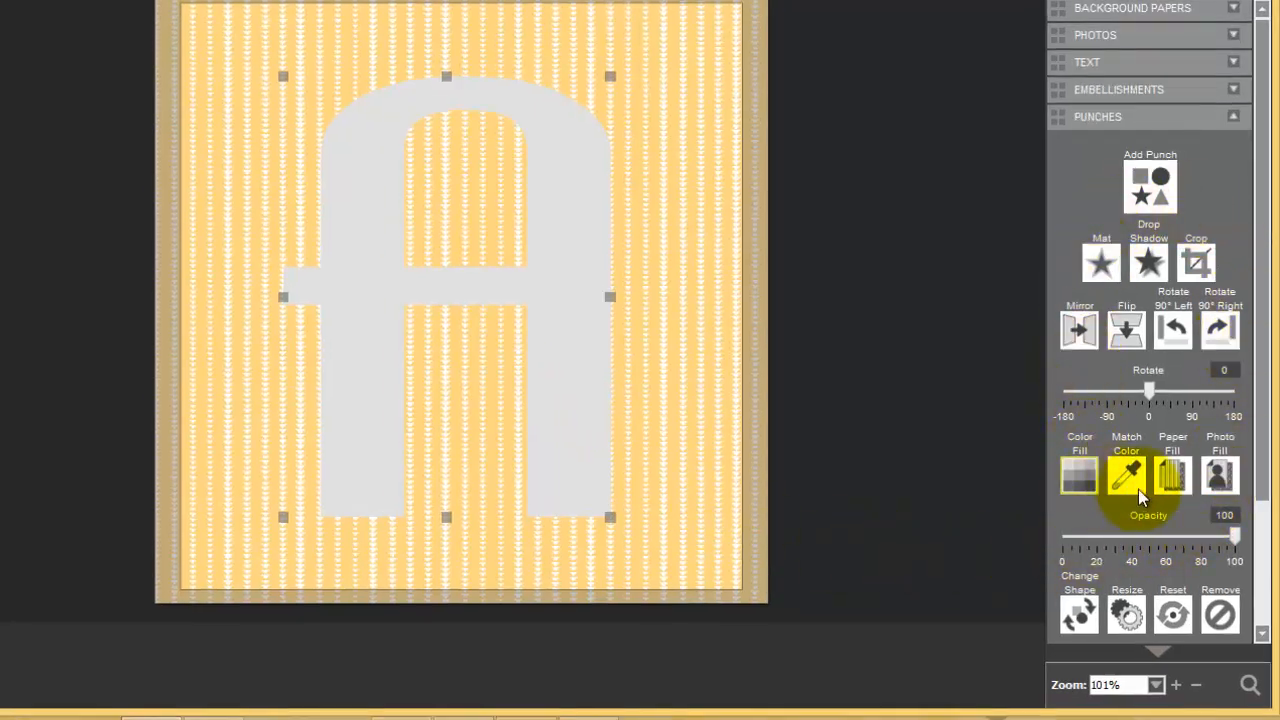
{"action": "left_click", "coordinate": [1228, 475]}
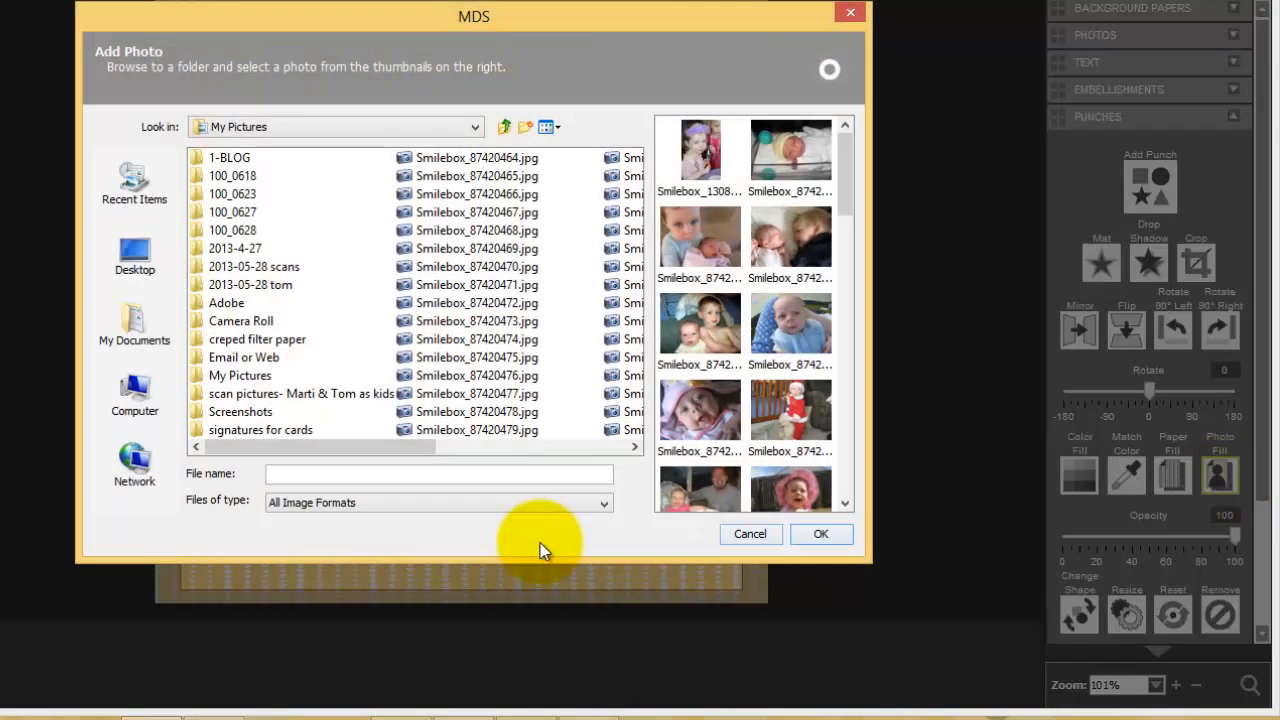
{"action": "left_click", "coordinate": [700, 155]}
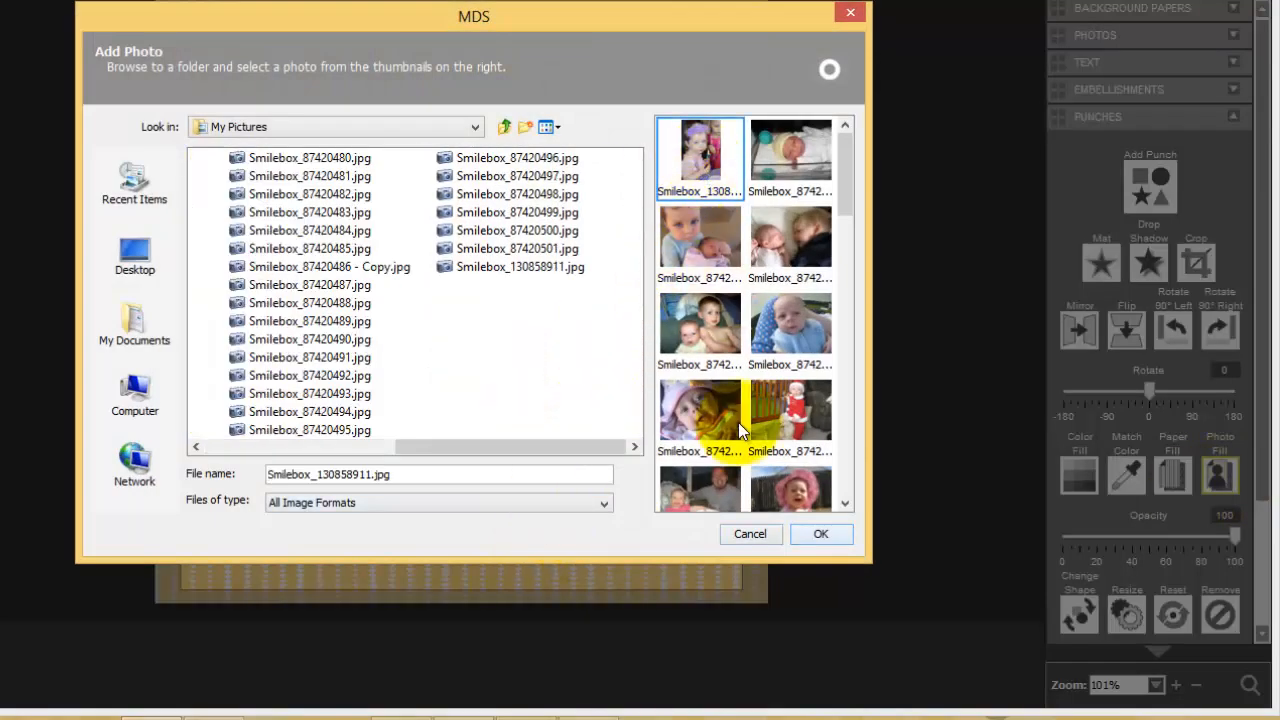
{"action": "left_click", "coordinate": [821, 535]}
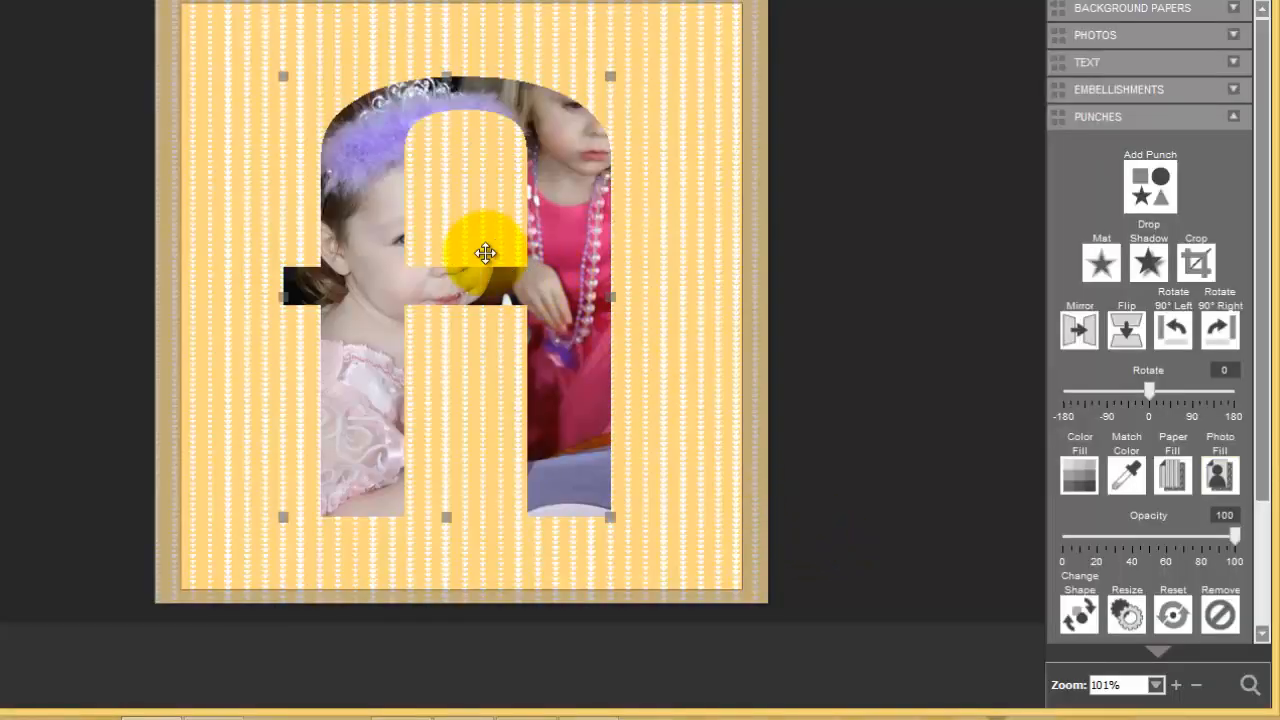
{"action": "double_click", "coordinate": [353, 362]}
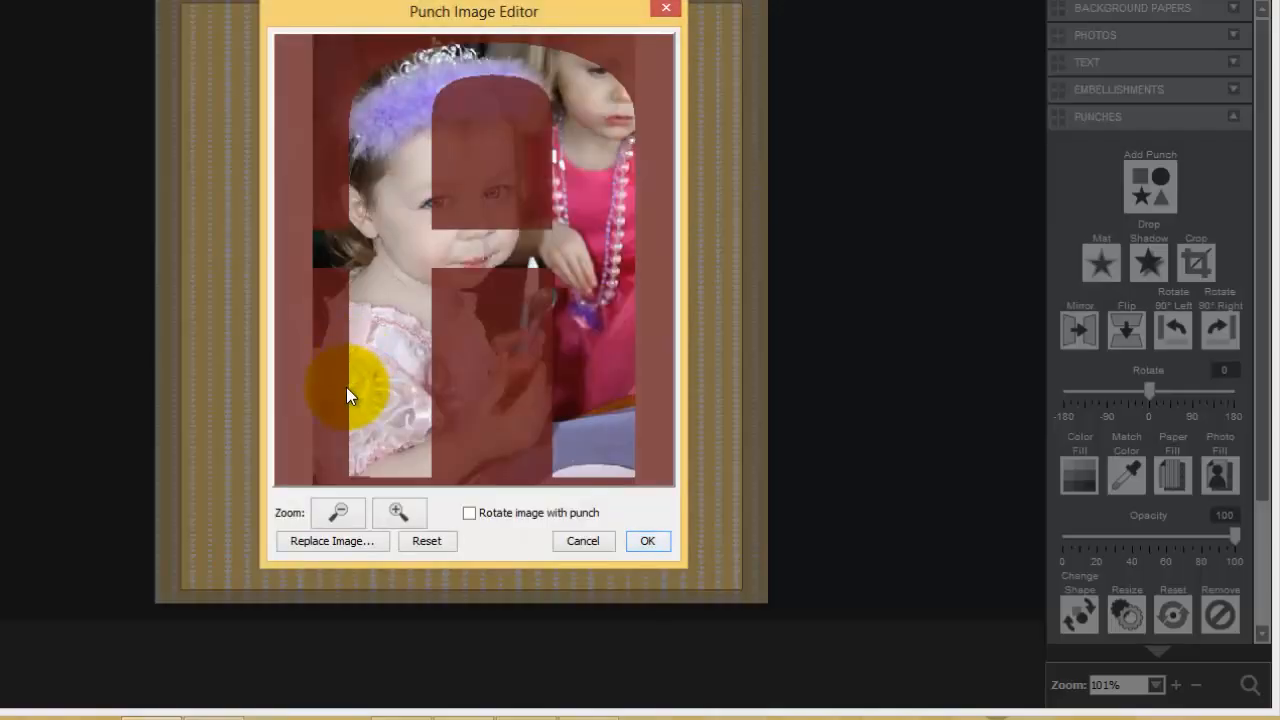
{"action": "left_click", "coordinate": [665, 9]}
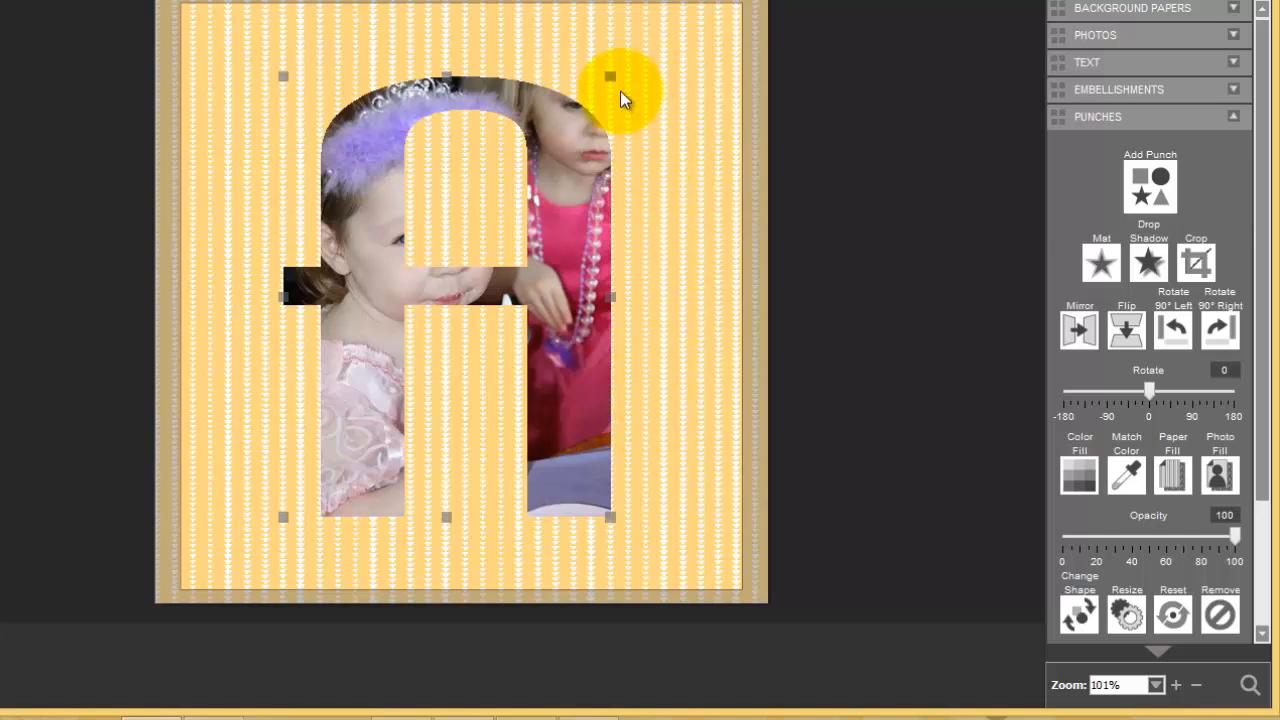
{"action": "left_click", "coordinate": [612, 322]}
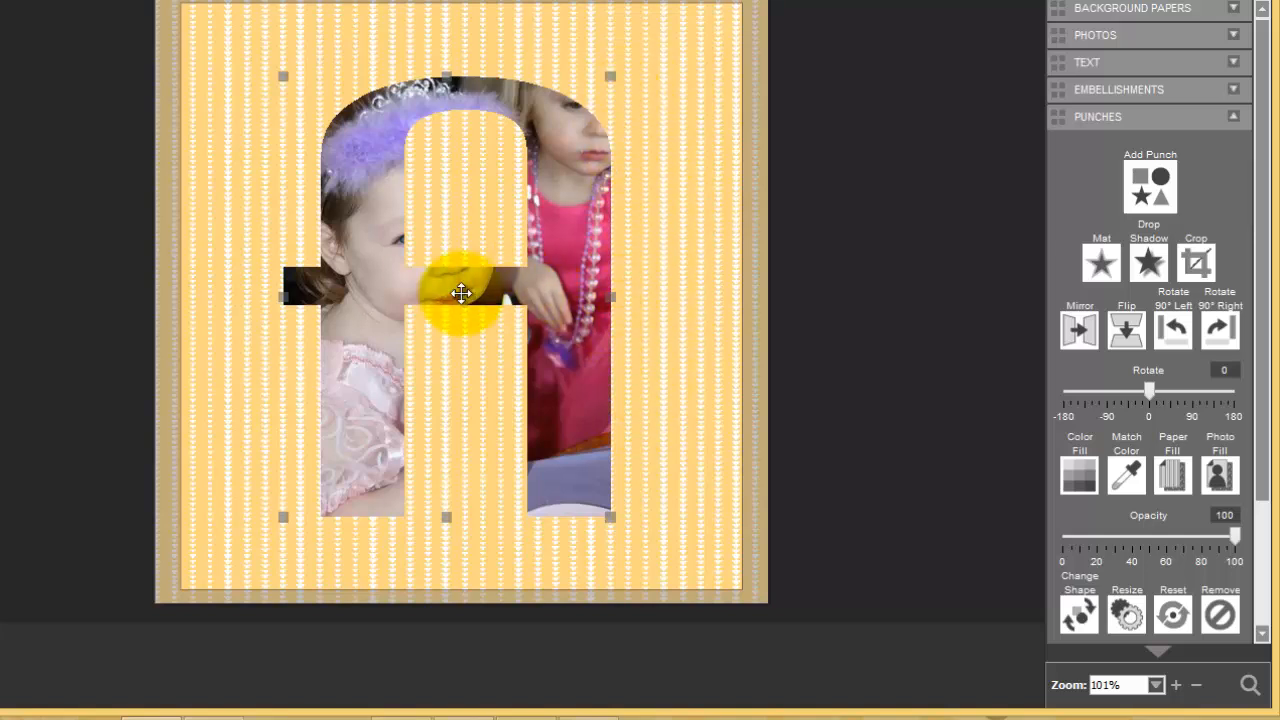
- Shrink the photo inside the A punch and move it over the letter's left leg at crossbar height
{"action": "double_click", "coordinate": [381, 278]}
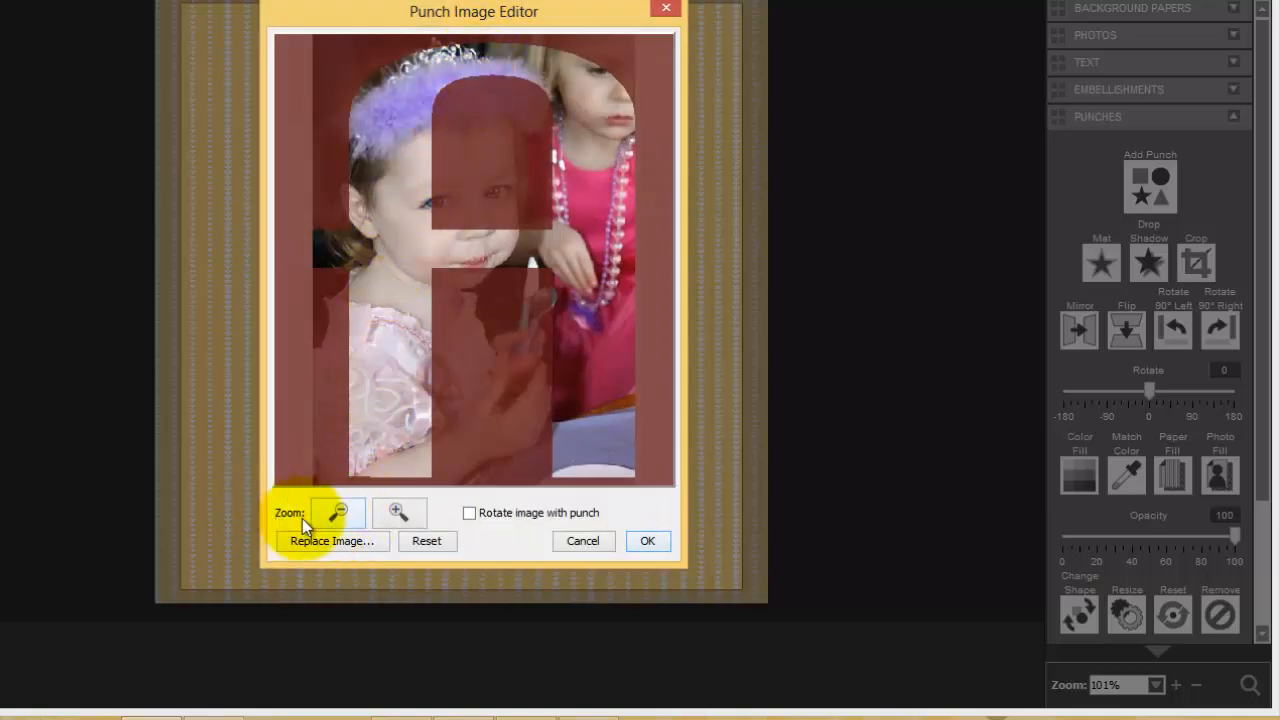
{"action": "left_click", "coordinate": [340, 511]}
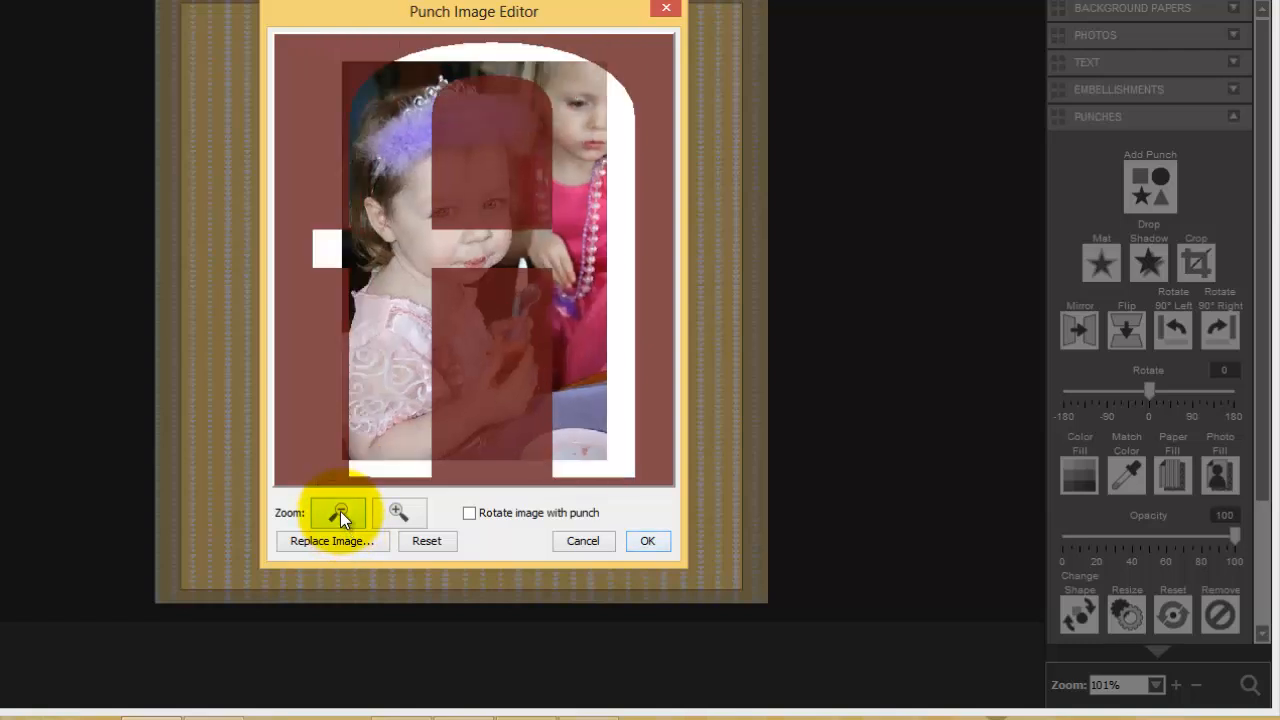
{"action": "left_click", "coordinate": [340, 511]}
{"action": "left_click", "coordinate": [340, 511]}
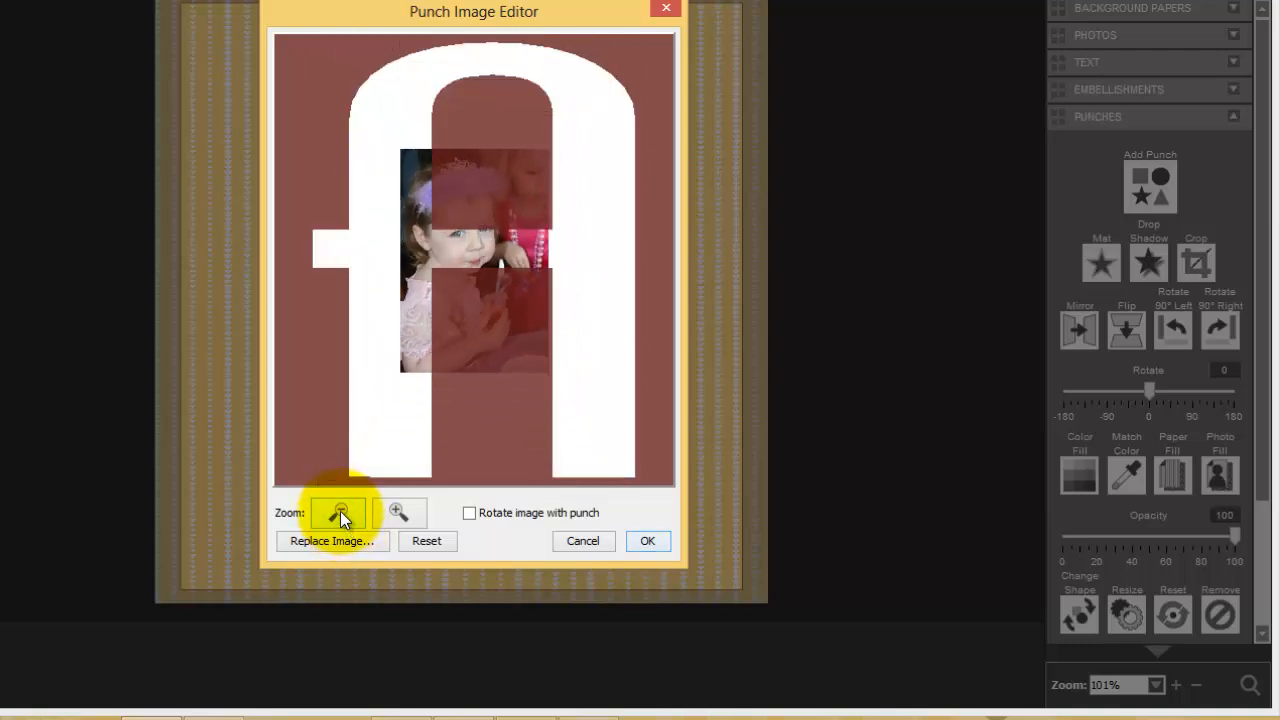
{"action": "left_click", "coordinate": [340, 511]}
{"action": "left_click_drag", "start_coordinate": [557, 266], "coordinate": [437, 253]}
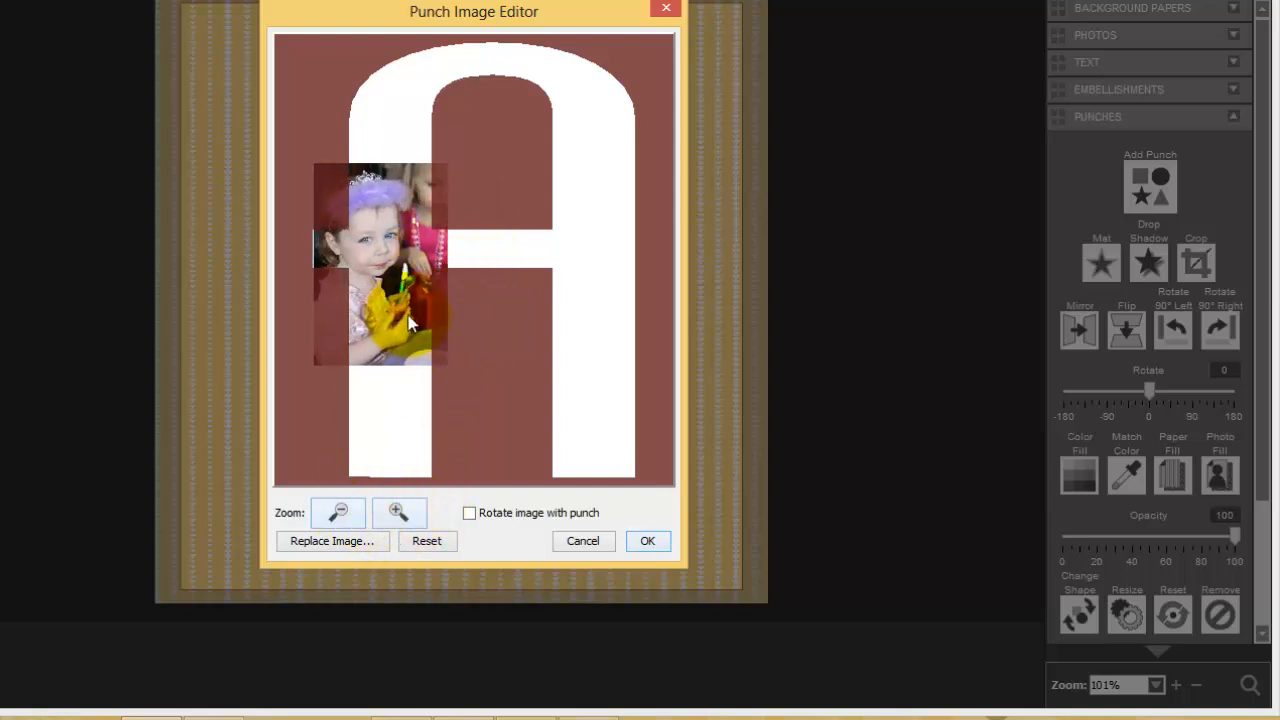
{"action": "mouse_move", "coordinate": [403, 283]}
{"action": "left_mouse_down"}
{"action": "mouse_move", "coordinate": [560, 277]}
{"action": "mouse_move", "coordinate": [398, 268]}
{"action": "mouse_move", "coordinate": [418, 270]}
{"action": "left_mouse_up"}
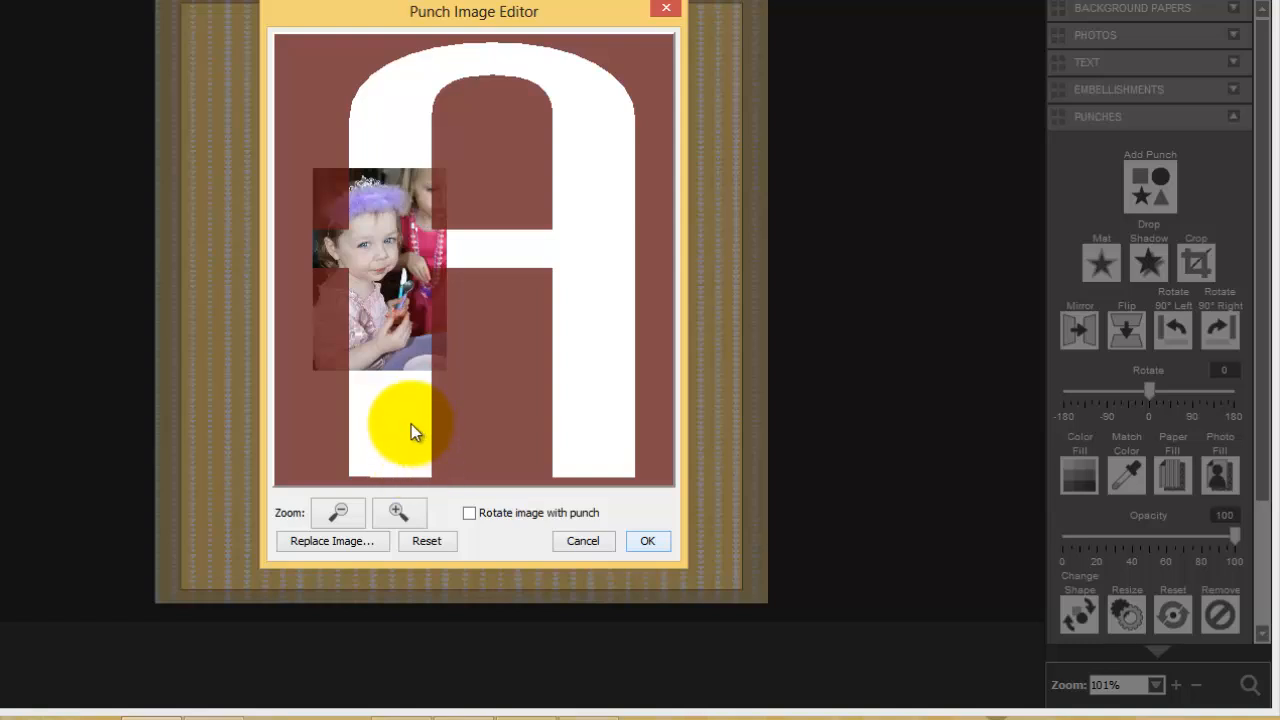
- Fine-tune the photo's size and position so it spans the left leg's width, and apply the punch image edit
{"action": "left_click", "coordinate": [345, 514]}
{"action": "left_click", "coordinate": [345, 514]}
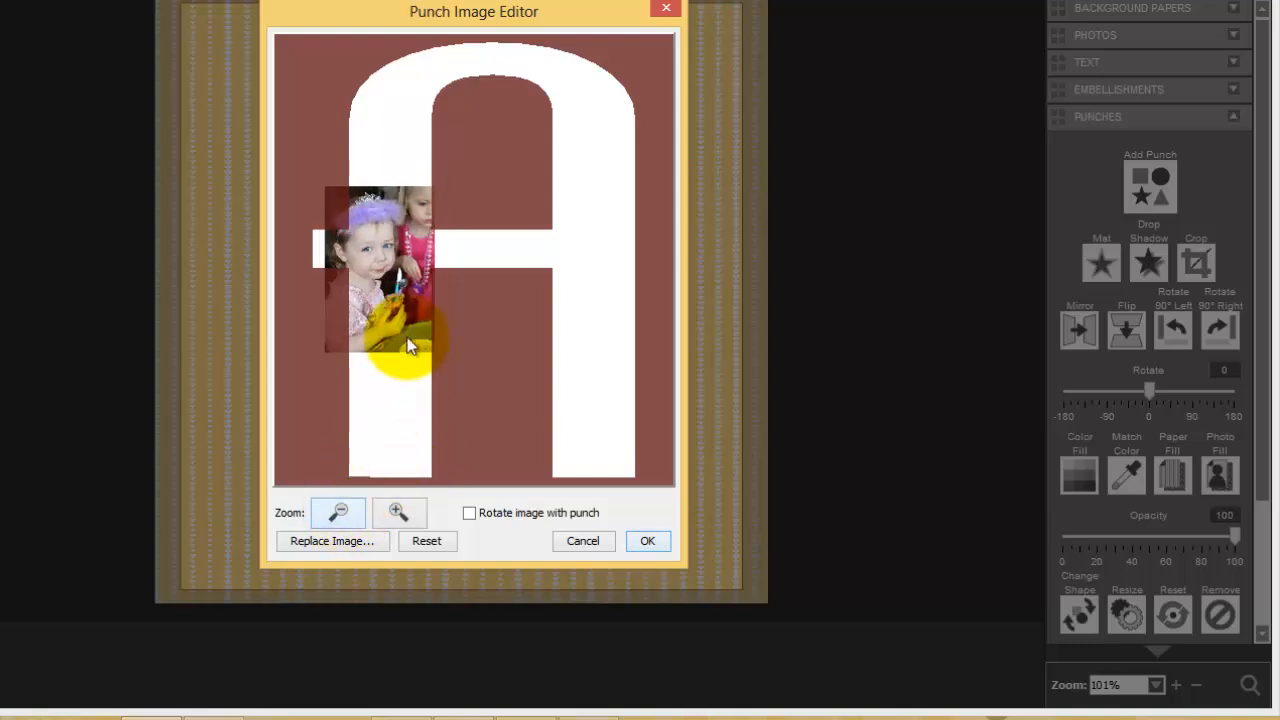
{"action": "left_click_drag", "start_coordinate": [407, 335], "coordinate": [393, 325]}
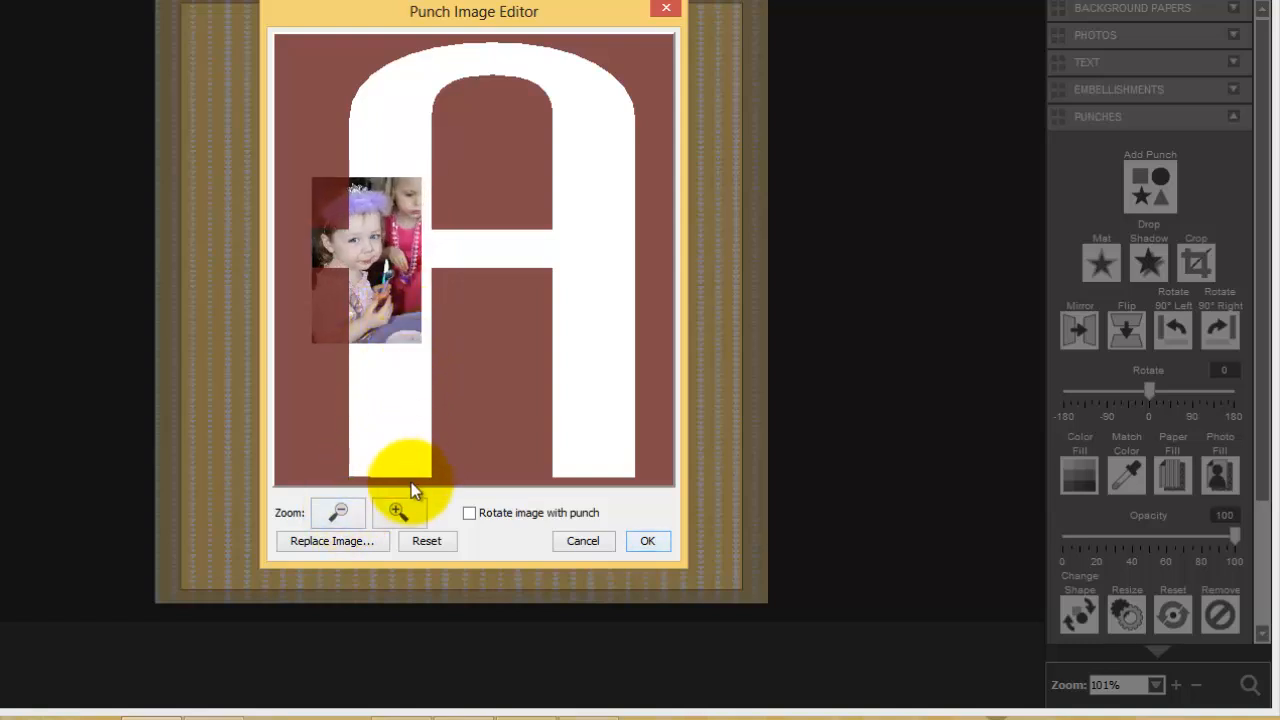
{"action": "left_click", "coordinate": [399, 512]}
{"action": "left_click", "coordinate": [399, 512]}
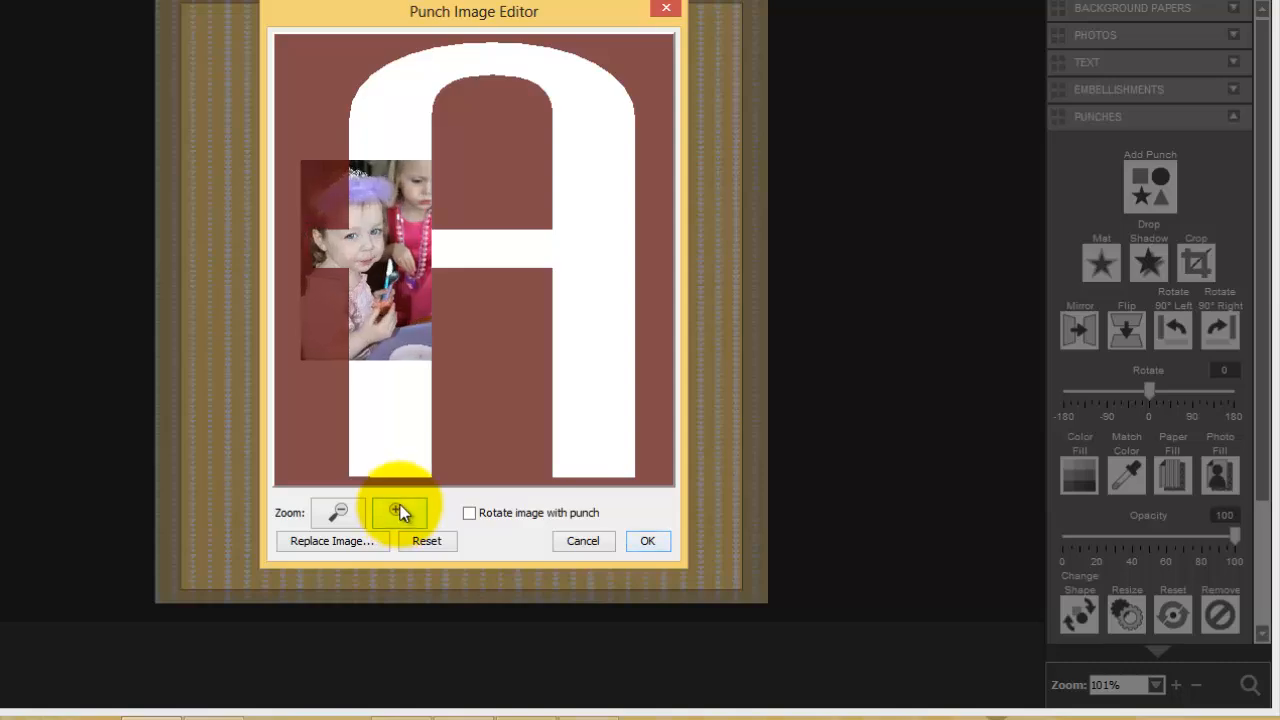
{"action": "left_click_drag", "start_coordinate": [394, 366], "coordinate": [401, 366]}
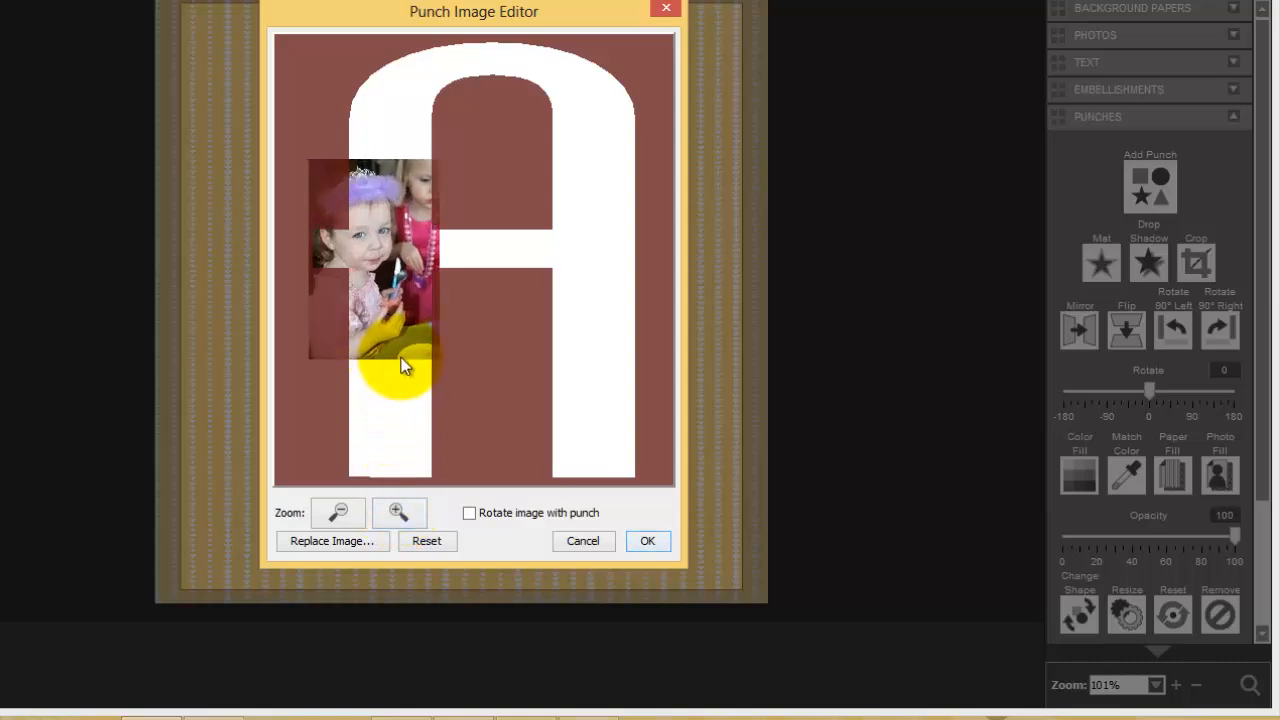
{"action": "left_click", "coordinate": [645, 540]}
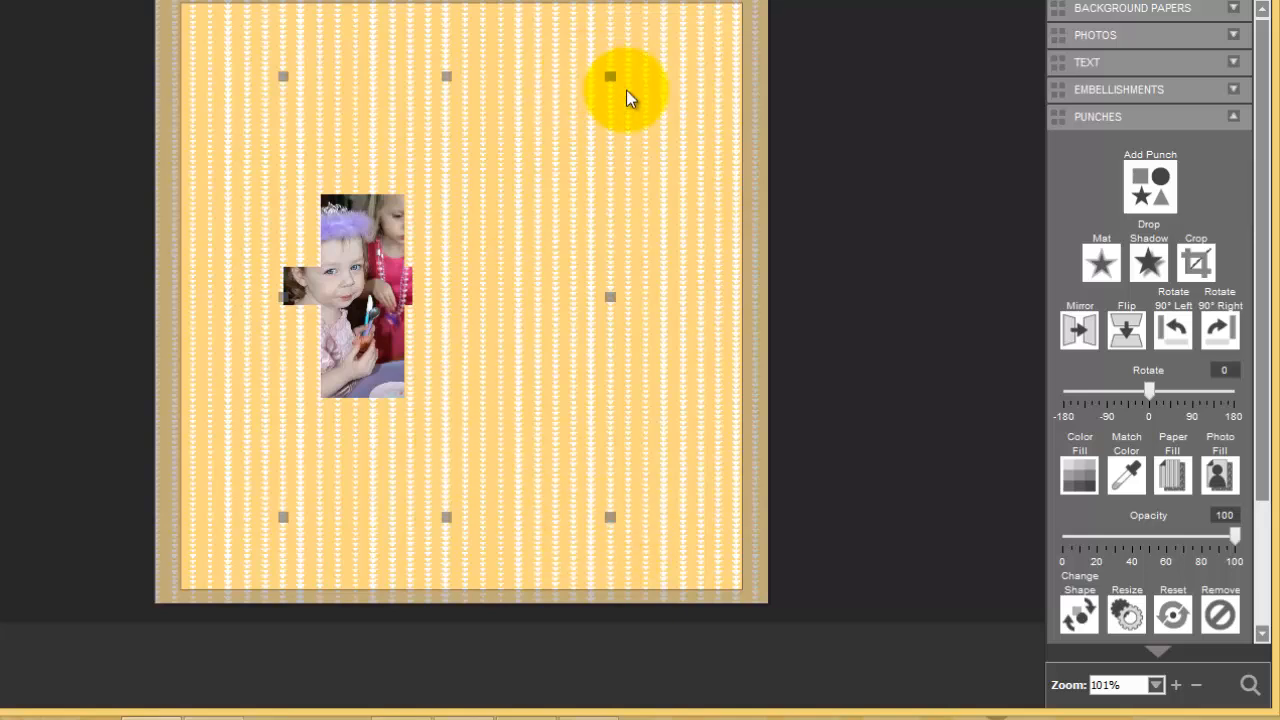
- Copy the A punch and paste the duplicate in place
{"action": "right_click", "coordinate": [330, 137]}
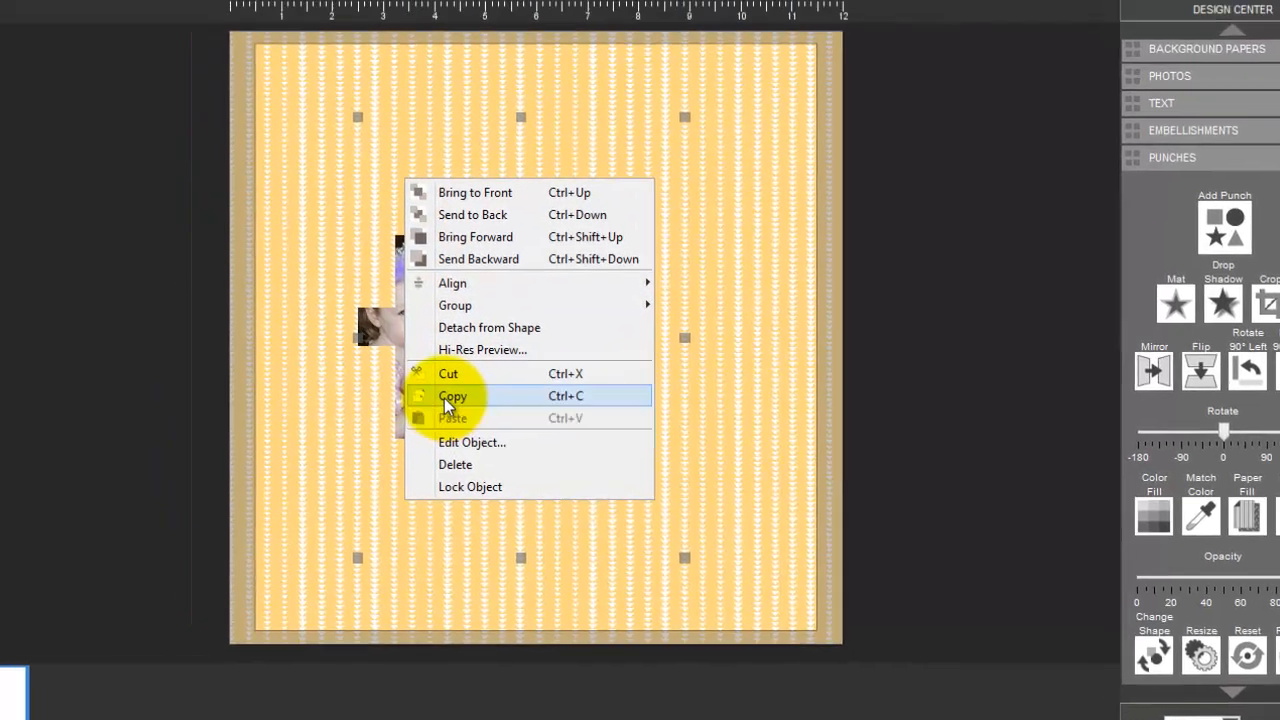
{"action": "left_click", "coordinate": [448, 396]}
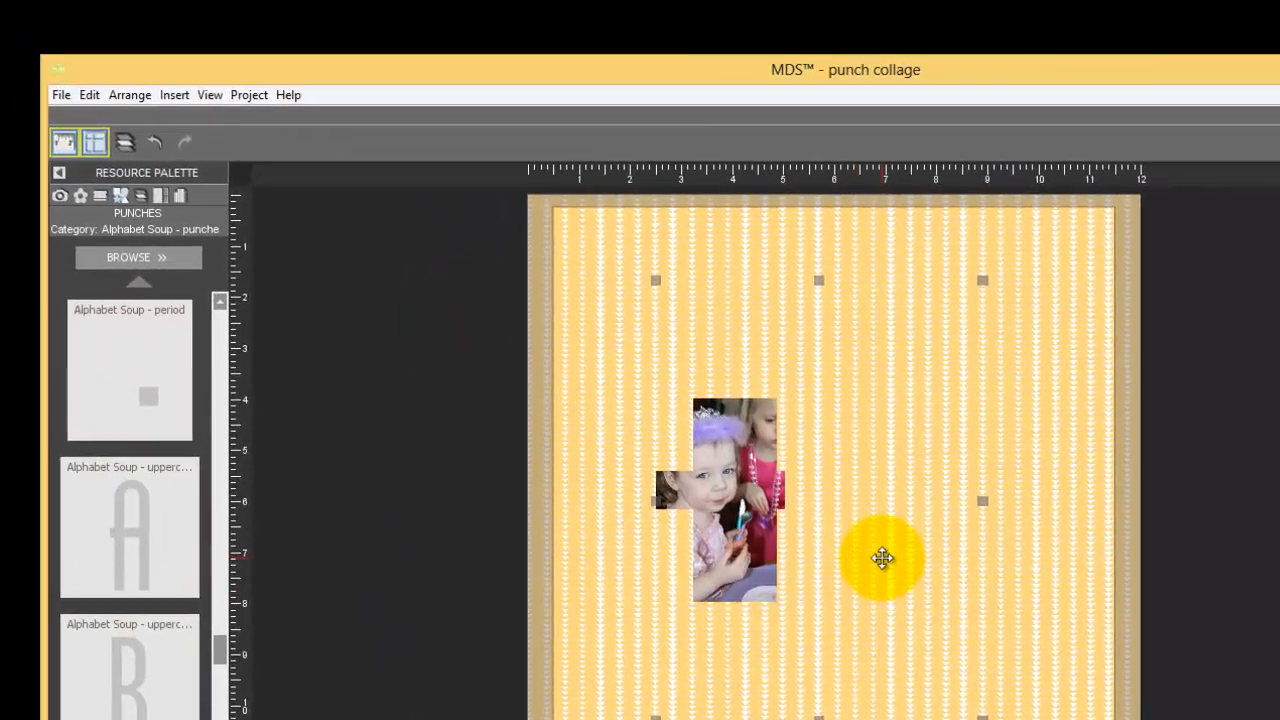
{"action": "left_click", "coordinate": [92, 101]}
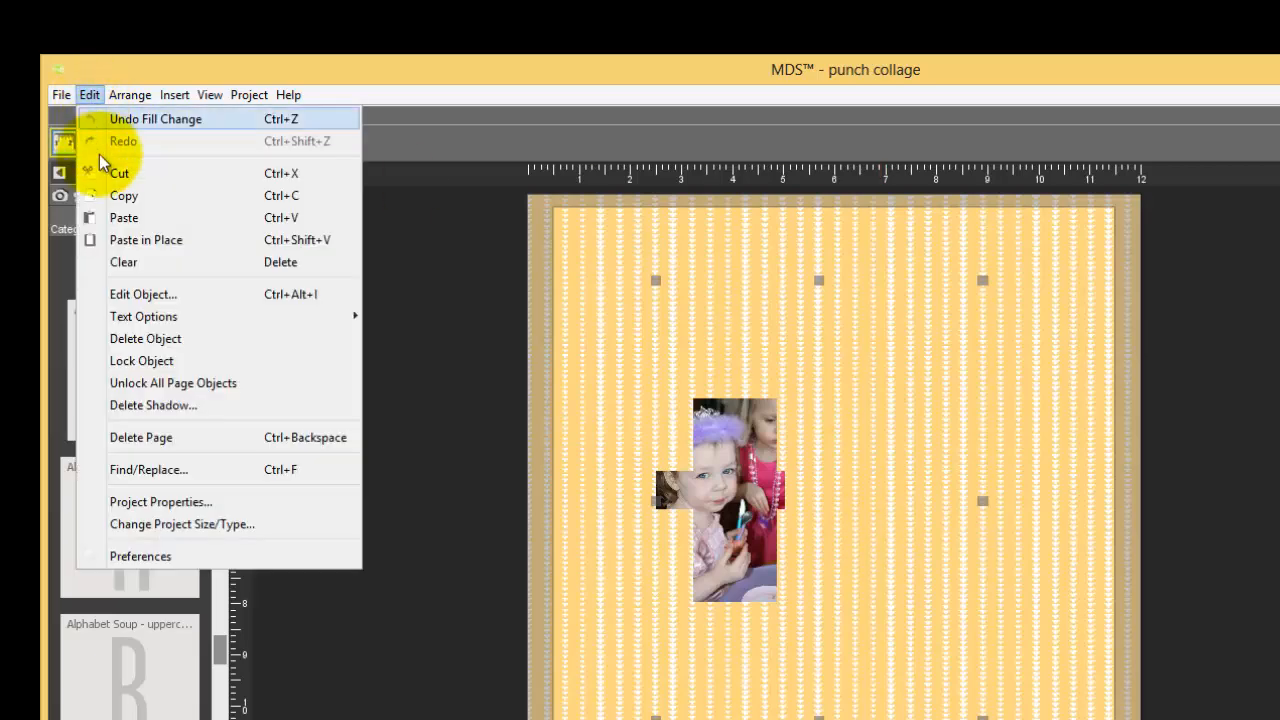
{"action": "left_click", "coordinate": [115, 238]}
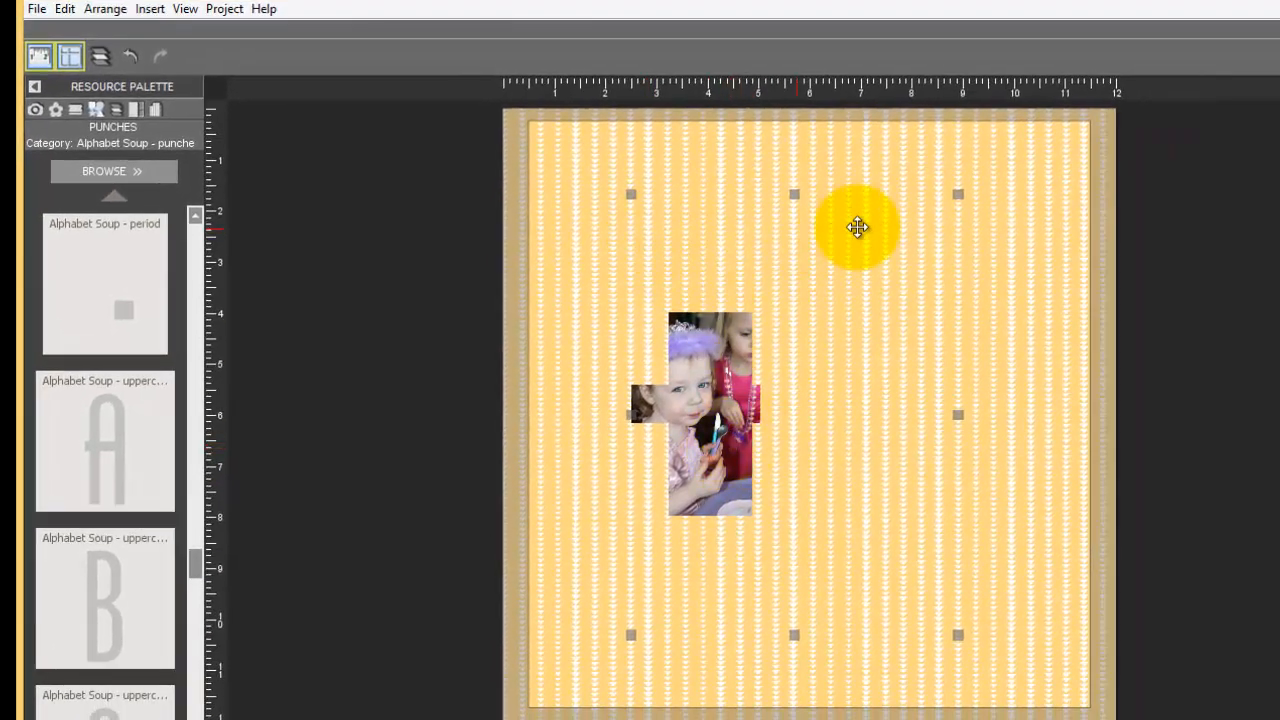
- Replace the image in the duplicate A punch with Smilebox_87420469.jpg from the My Pictures folder
{"action": "double_click", "coordinate": [748, 397]}
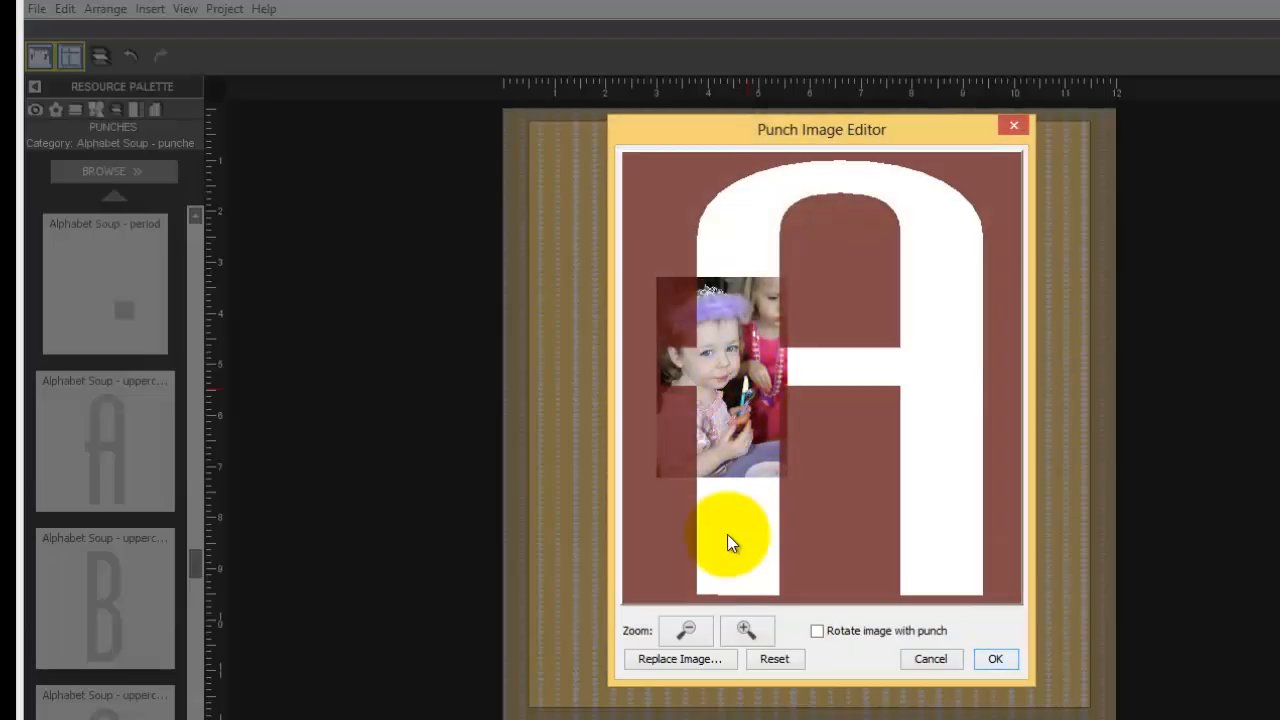
{"action": "left_click", "coordinate": [694, 656]}
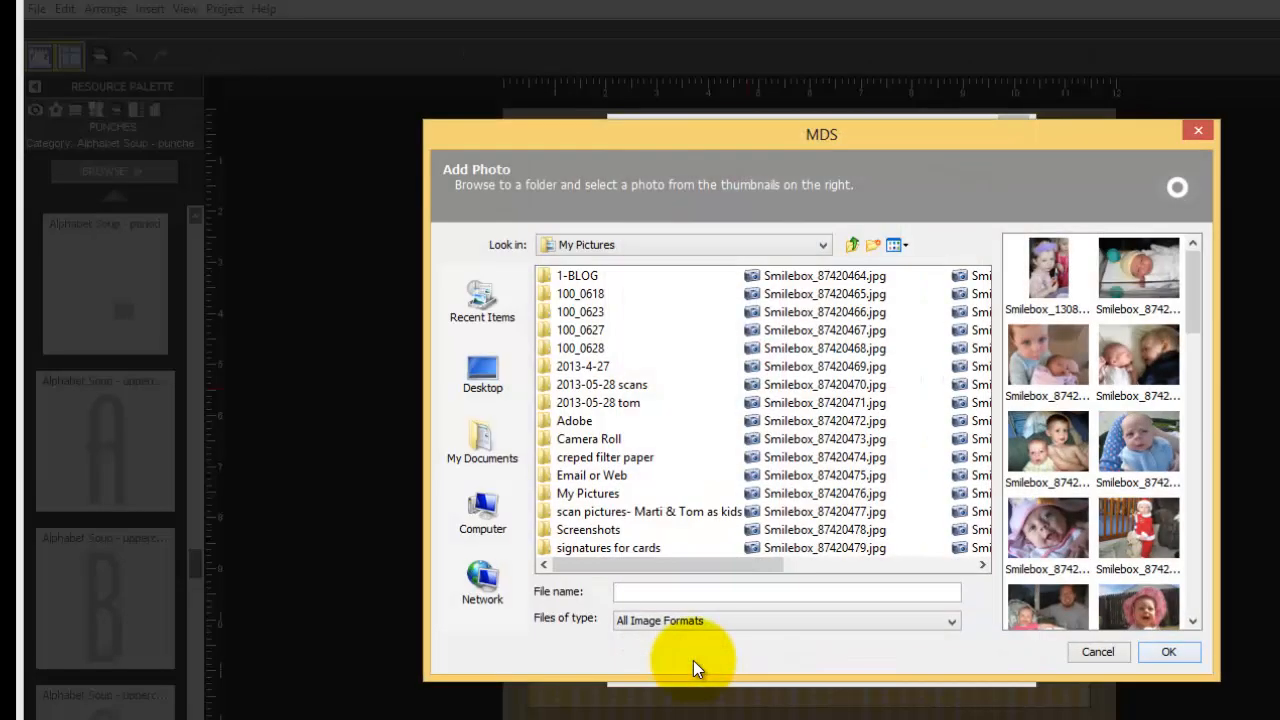
{"action": "left_click", "coordinate": [1045, 530]}
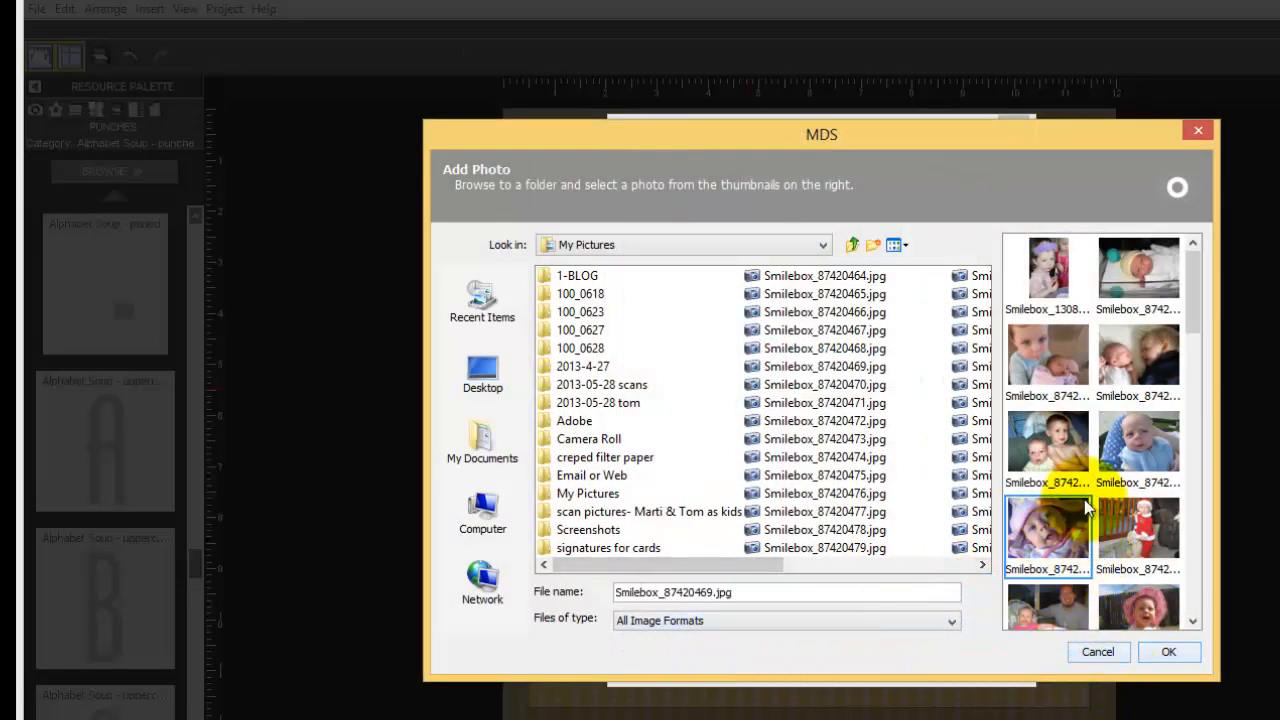
{"action": "left_click", "coordinate": [1164, 651]}
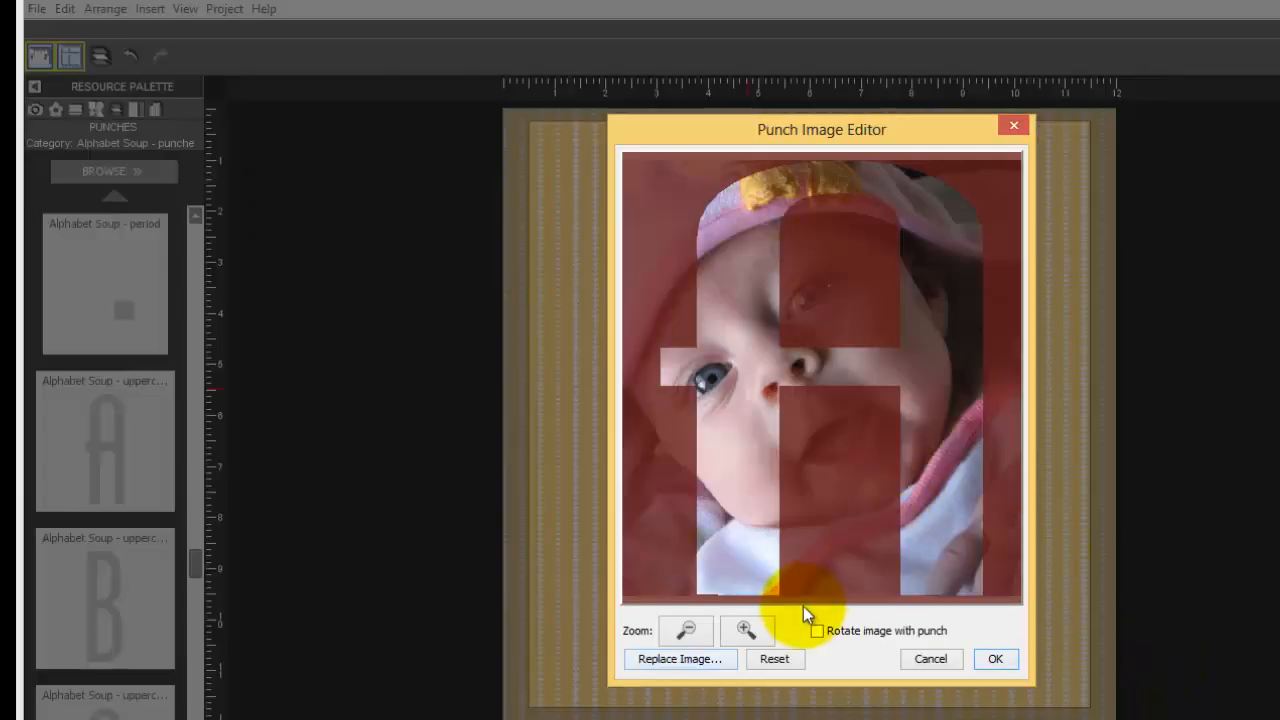
- Shrink the baby photo inside the punch and move it onto the left leg just below the crossbar
{"action": "left_click", "coordinate": [694, 628]}
{"action": "left_click", "coordinate": [694, 628]}
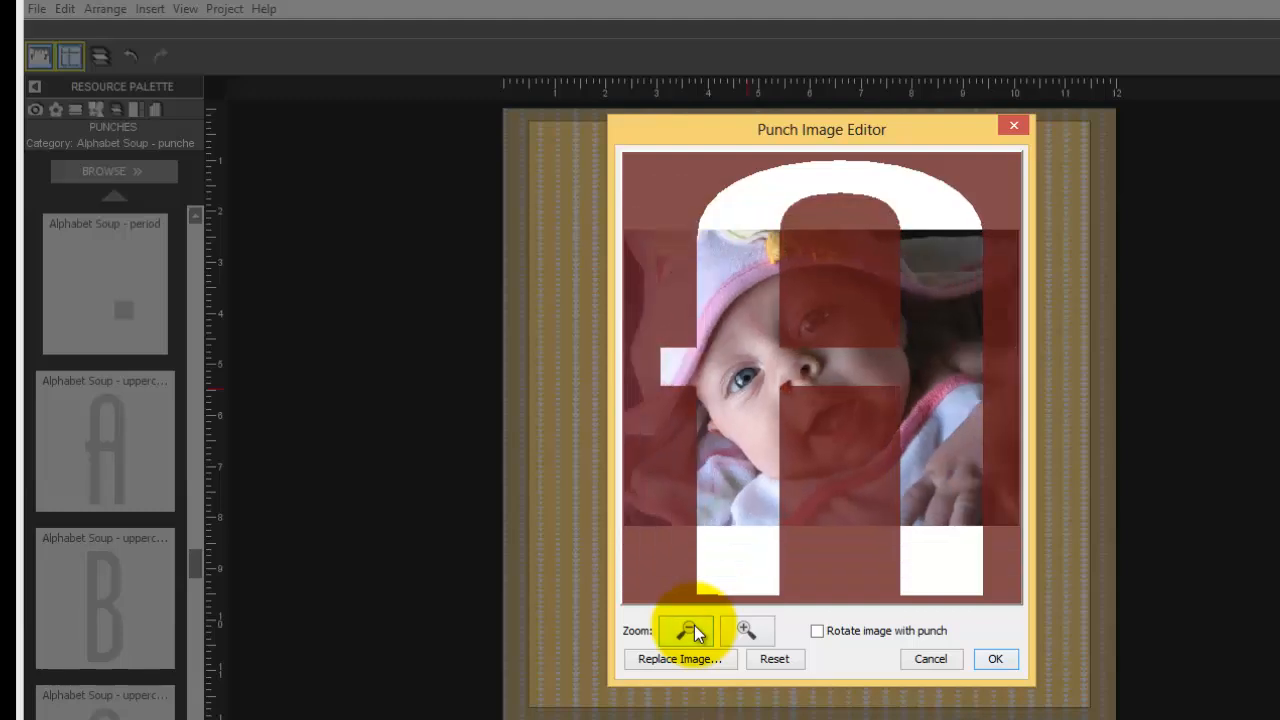
{"action": "left_click", "coordinate": [694, 628]}
{"action": "left_click", "coordinate": [694, 628]}
{"action": "left_click", "coordinate": [694, 628]}
{"action": "left_click", "coordinate": [694, 628]}
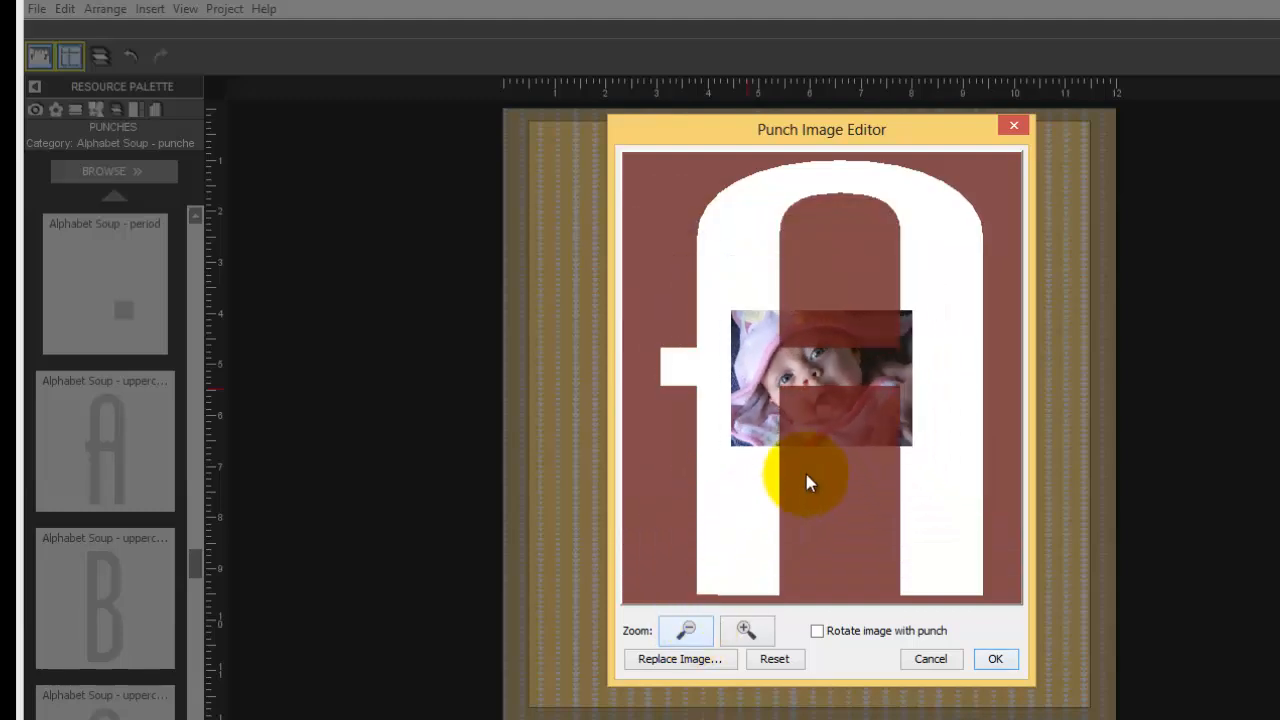
{"action": "left_click_drag", "start_coordinate": [855, 375], "coordinate": [785, 457]}
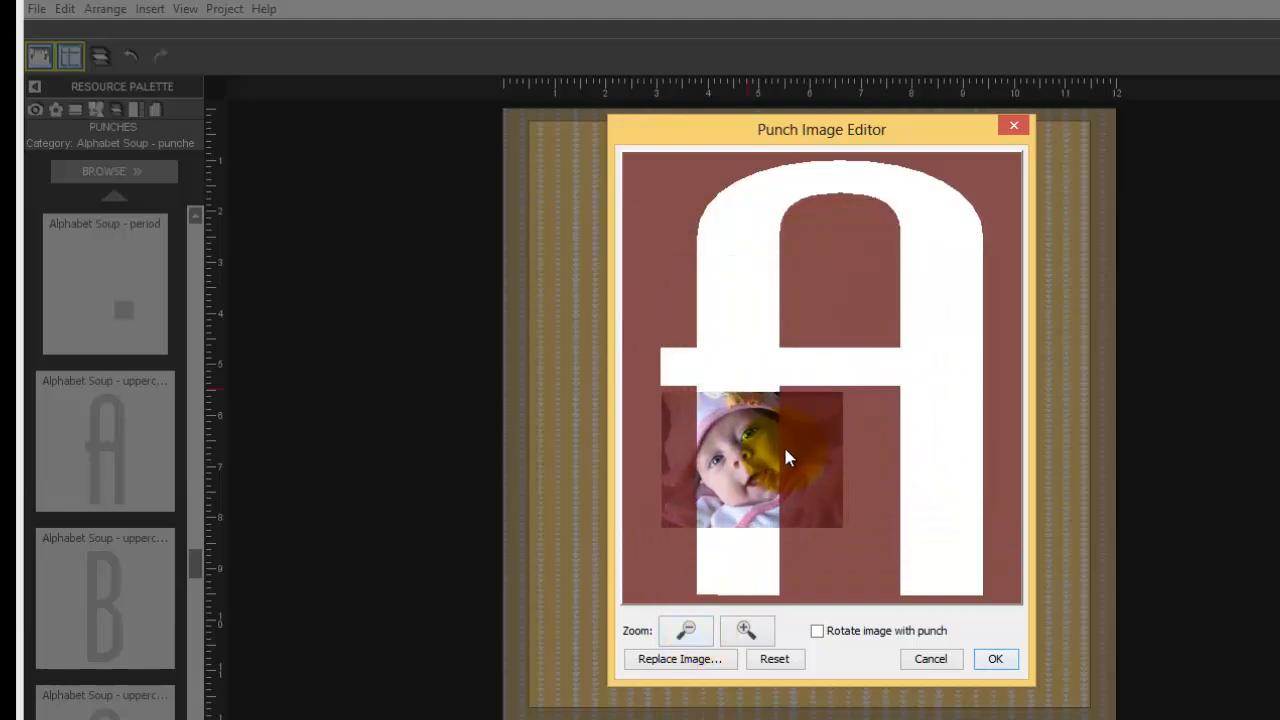
- Reduce the baby photo slightly more, center the face in the left leg, and apply the punch image edit
{"action": "left_click", "coordinate": [688, 628]}
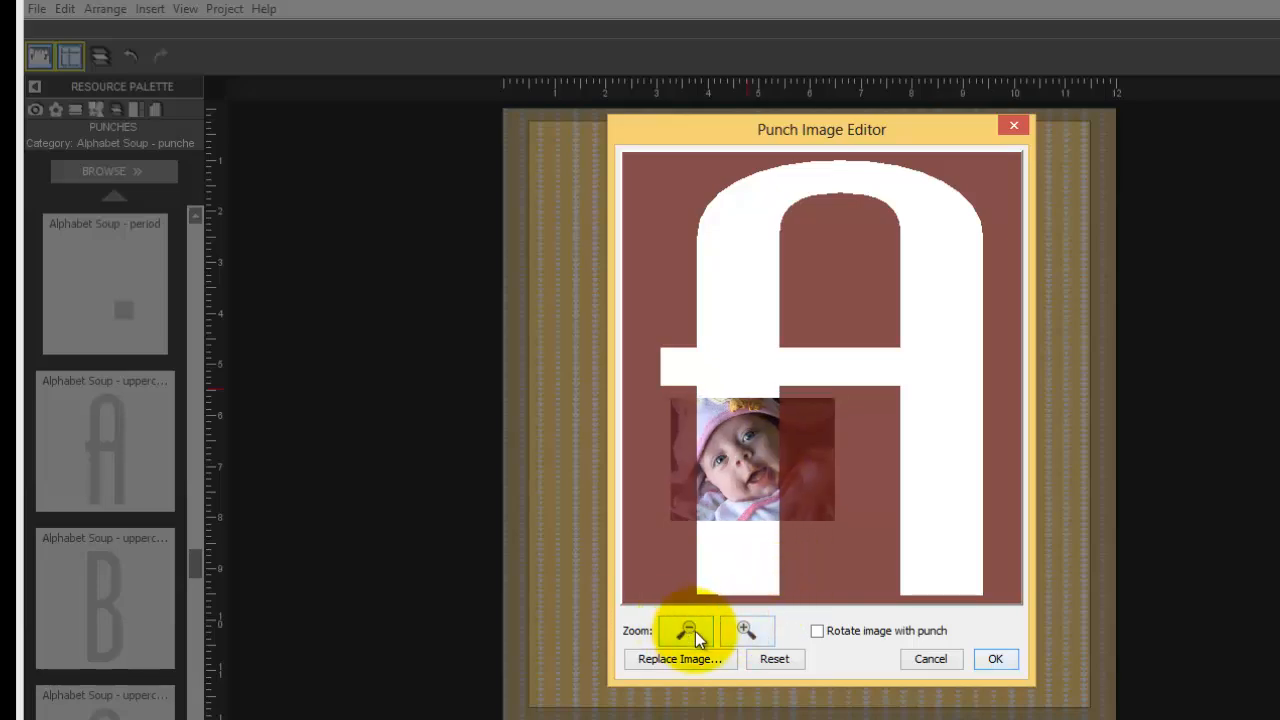
{"action": "left_click", "coordinate": [695, 633]}
{"action": "left_click_drag", "start_coordinate": [735, 500], "coordinate": [724, 496]}
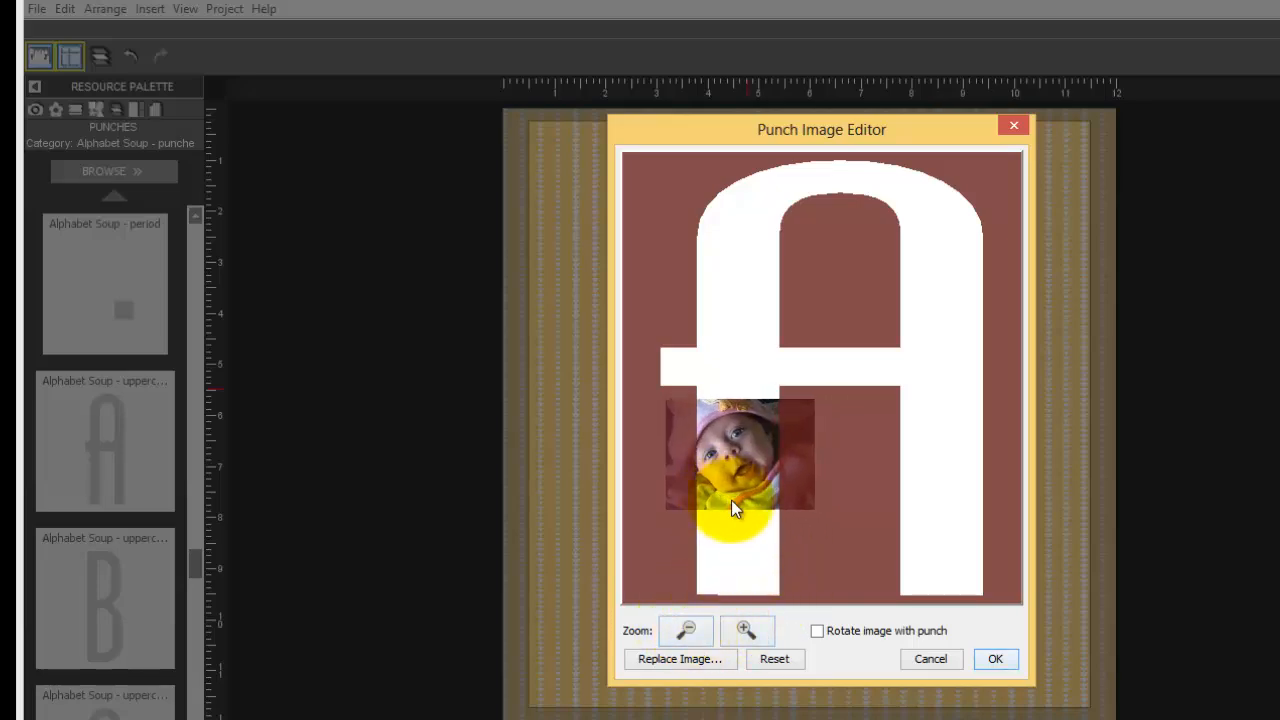
{"action": "left_click", "coordinate": [990, 654]}
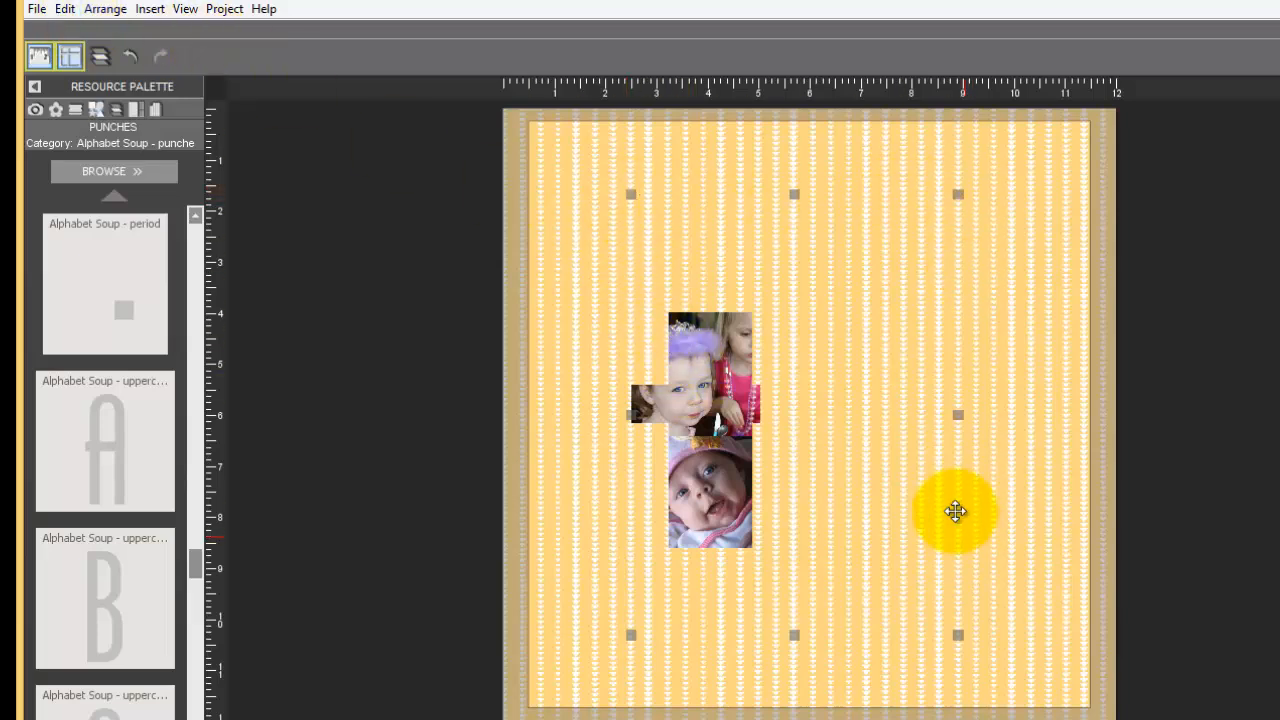
- Paste a copy of the baby-photo punch in place and show the page layers
{"action": "left_click", "coordinate": [74, 11]}
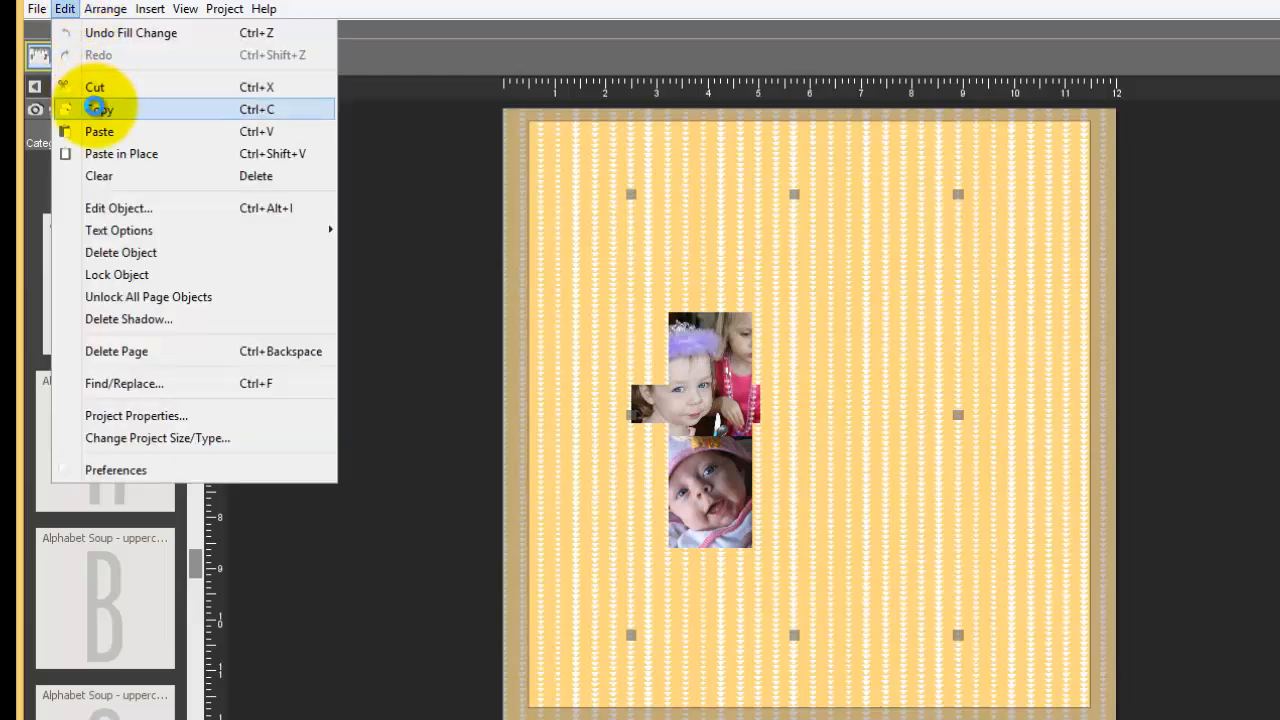
{"action": "left_click", "coordinate": [93, 107]}
{"action": "left_click", "coordinate": [64, 9]}
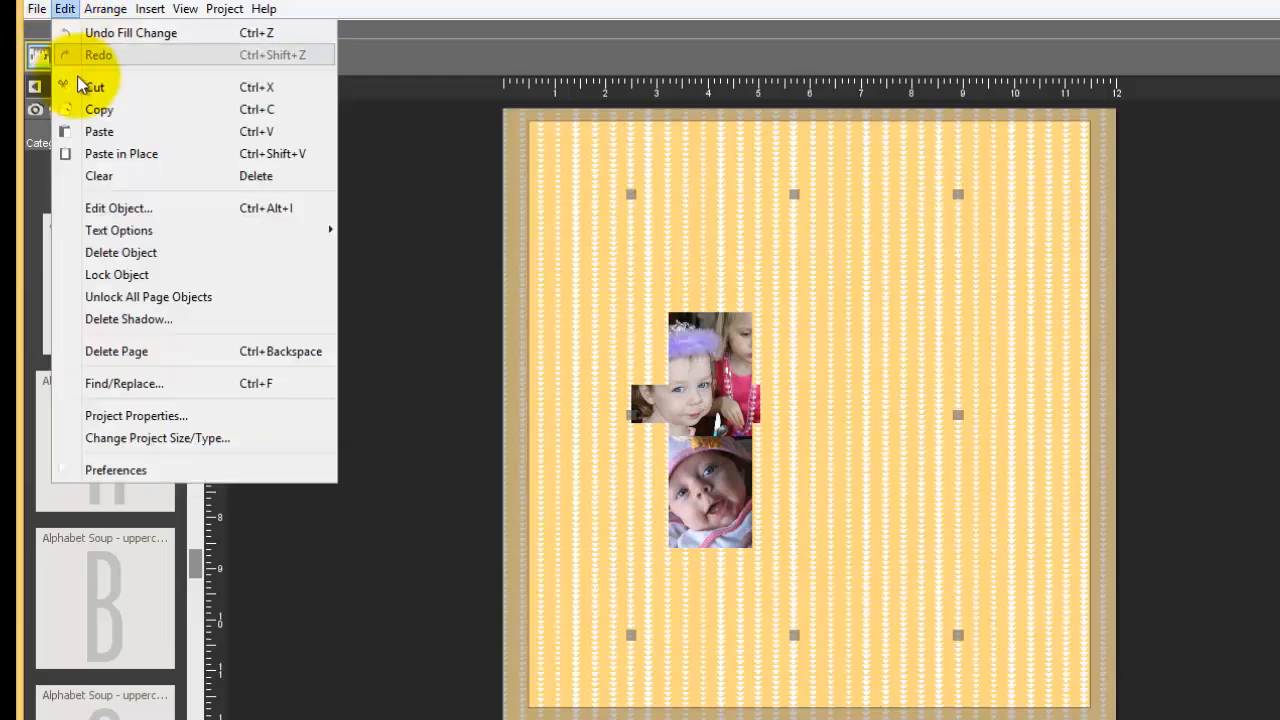
{"action": "left_click", "coordinate": [103, 160]}
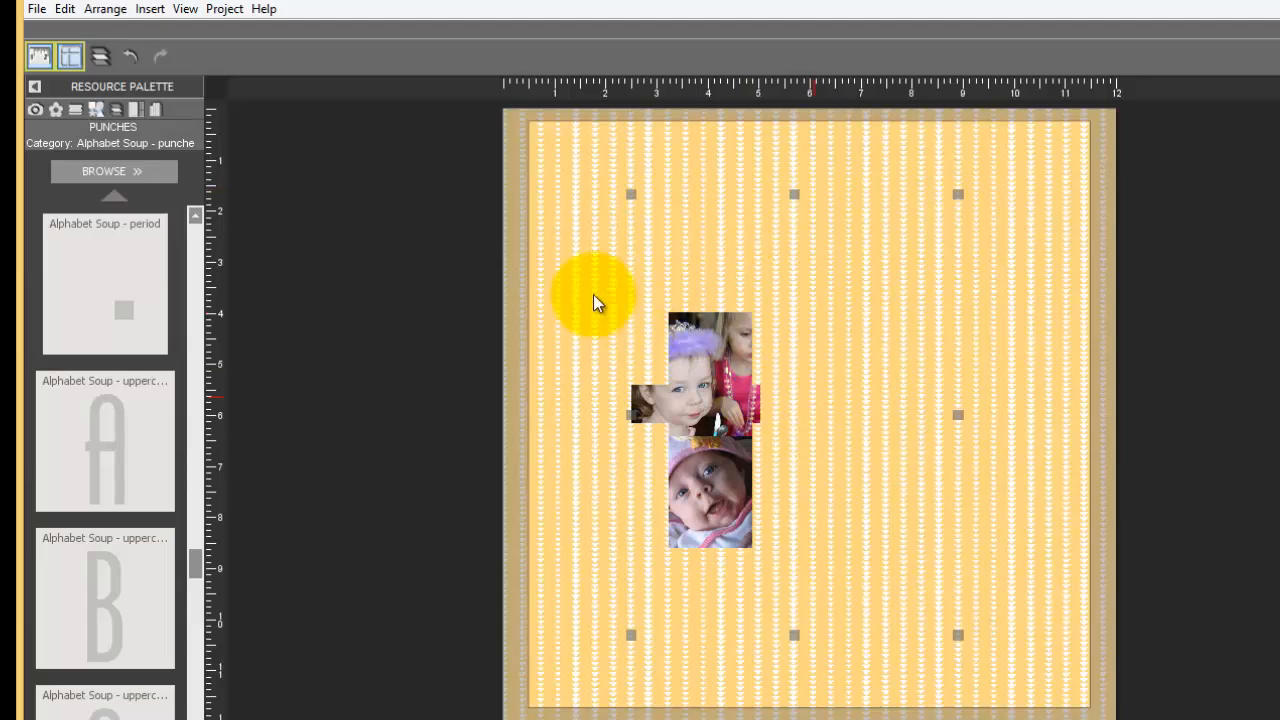
{"action": "left_click", "coordinate": [124, 112]}
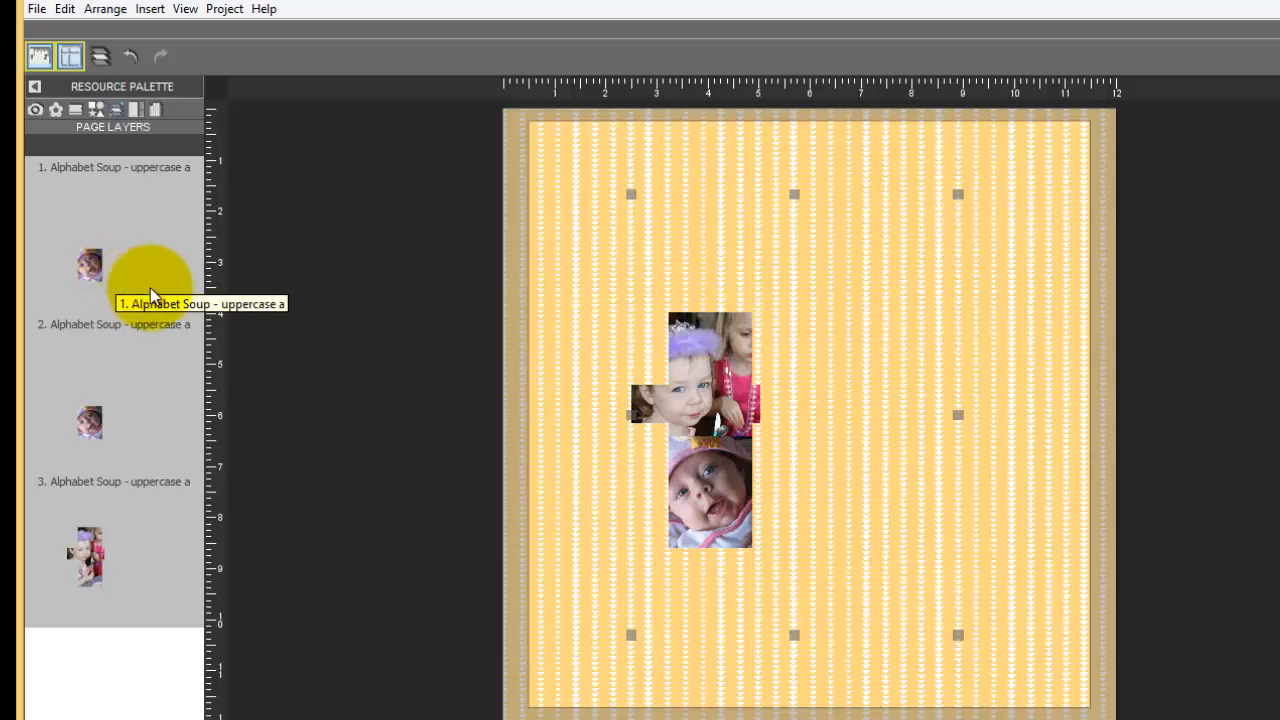
- Replace the image in the topmost A punch with the photo of the baby in a pink sun hat
{"action": "double_click", "coordinate": [752, 408]}
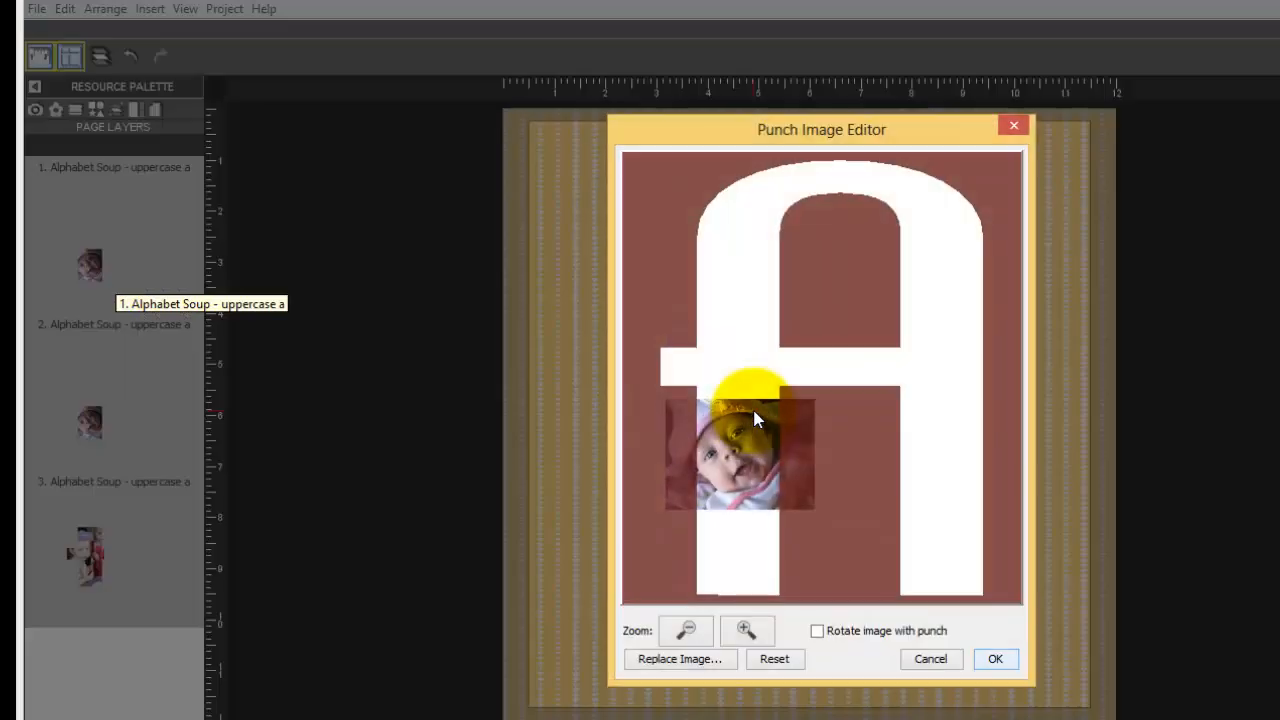
{"action": "left_click", "coordinate": [694, 659]}
{"action": "left_click", "coordinate": [1151, 604]}
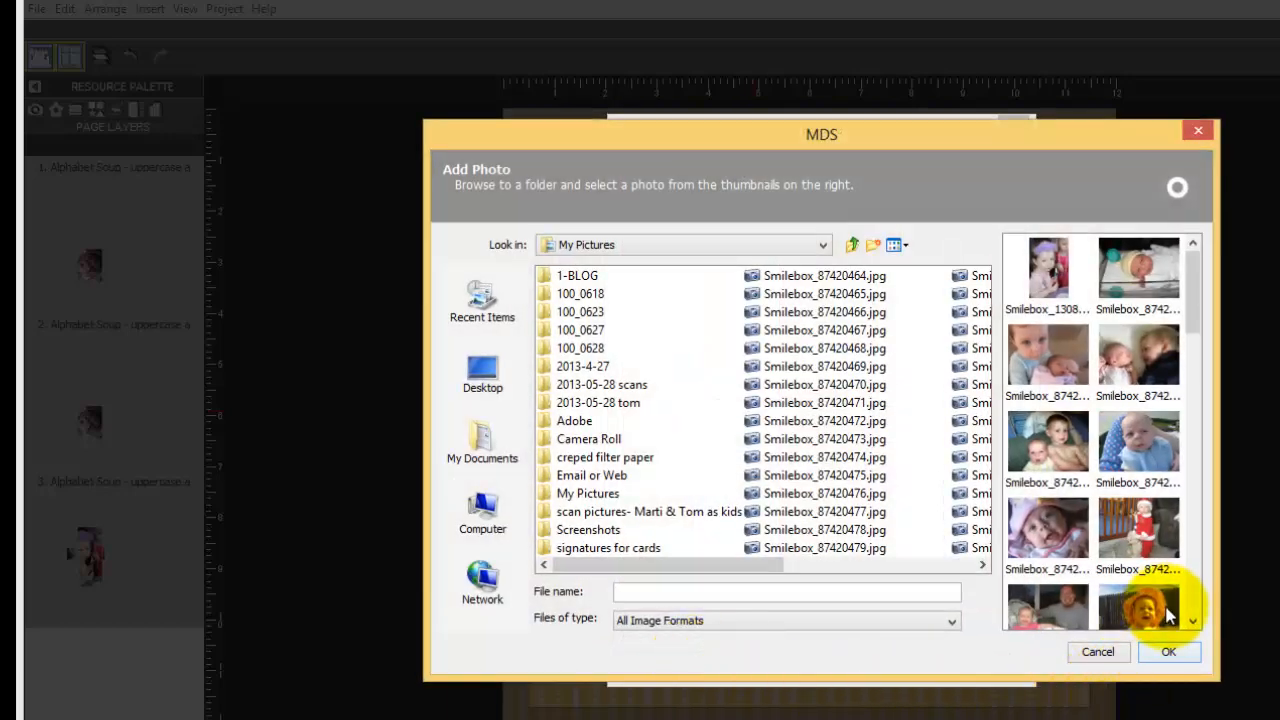
{"action": "left_click", "coordinate": [1170, 651]}
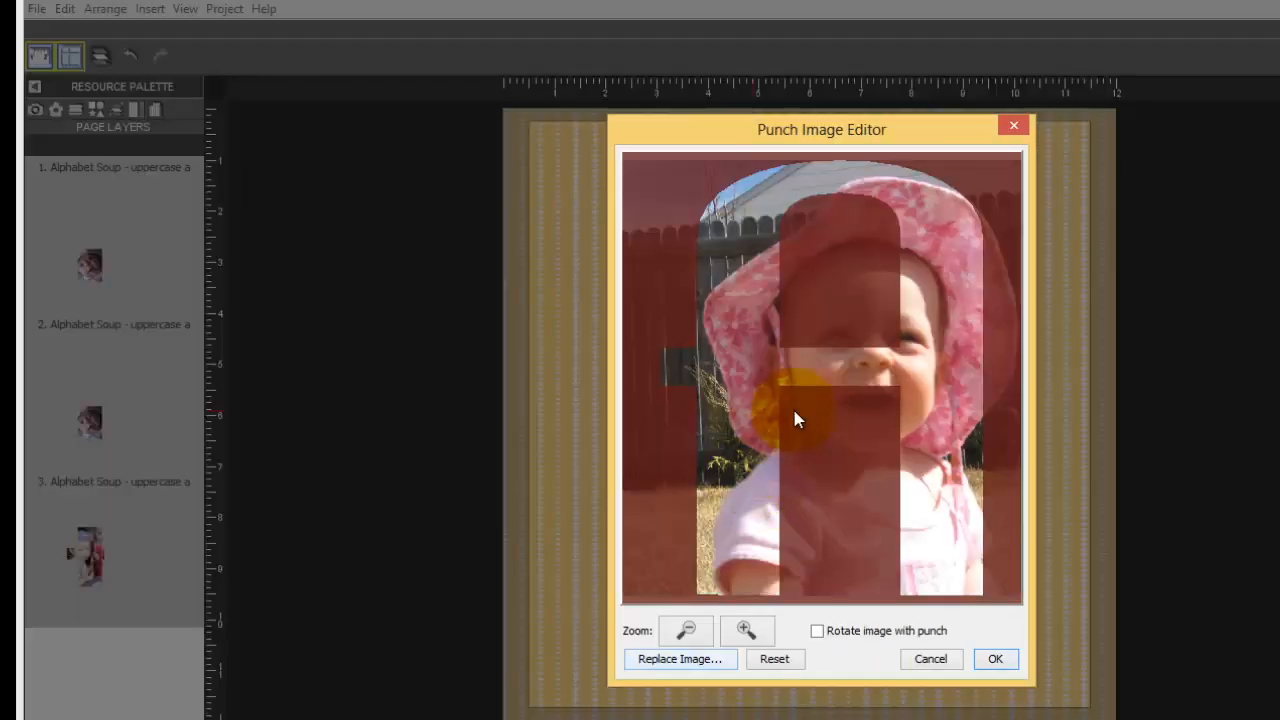
- Shrink the pink sun hat photo inside the punch, position the baby on the A's right leg, and apply the punch image edit
{"action": "left_click", "coordinate": [687, 629]}
{"action": "left_click", "coordinate": [687, 629]}
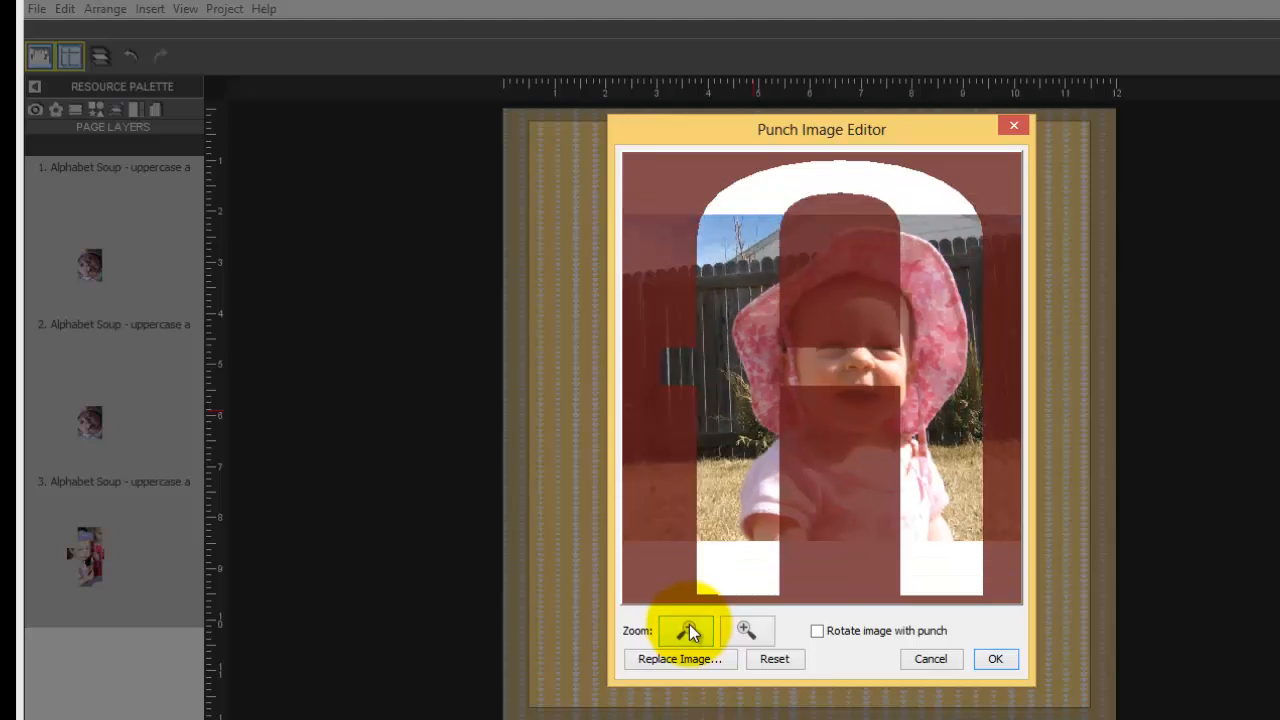
{"action": "left_click", "coordinate": [687, 629]}
{"action": "left_click", "coordinate": [687, 629]}
{"action": "left_click_drag", "start_coordinate": [780, 382], "coordinate": [893, 422]}
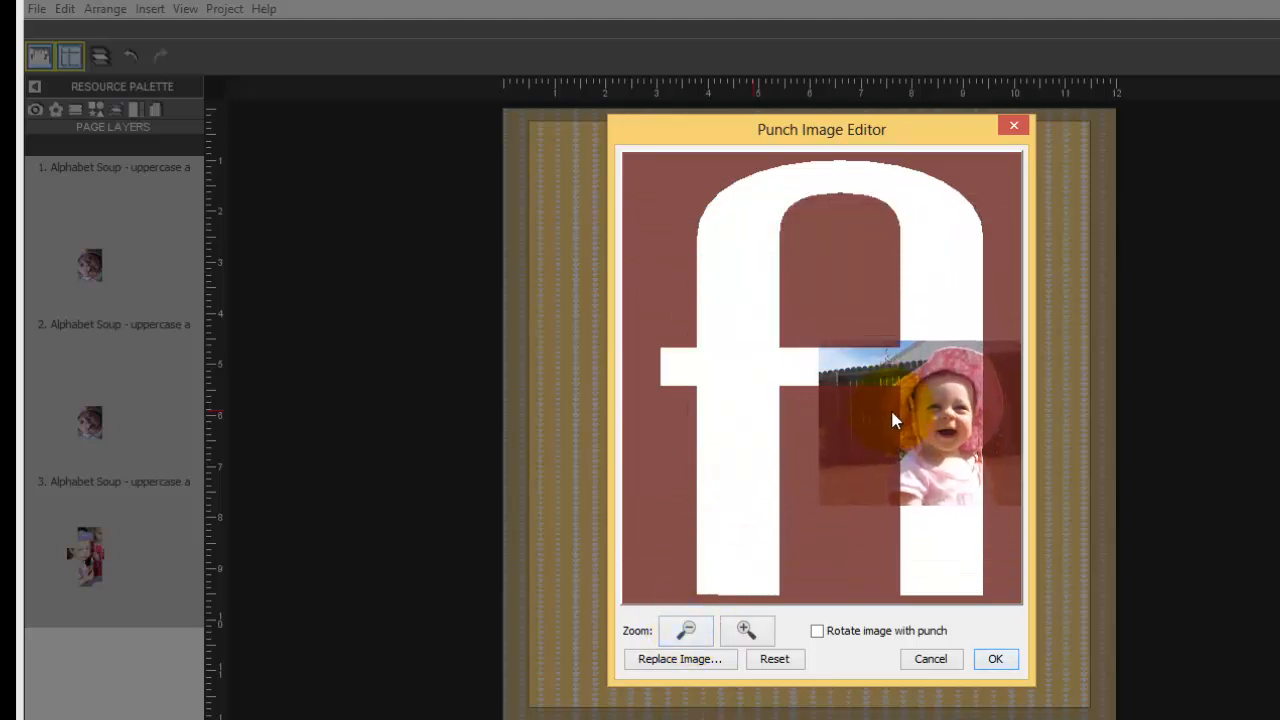
{"action": "left_click", "coordinate": [982, 652]}
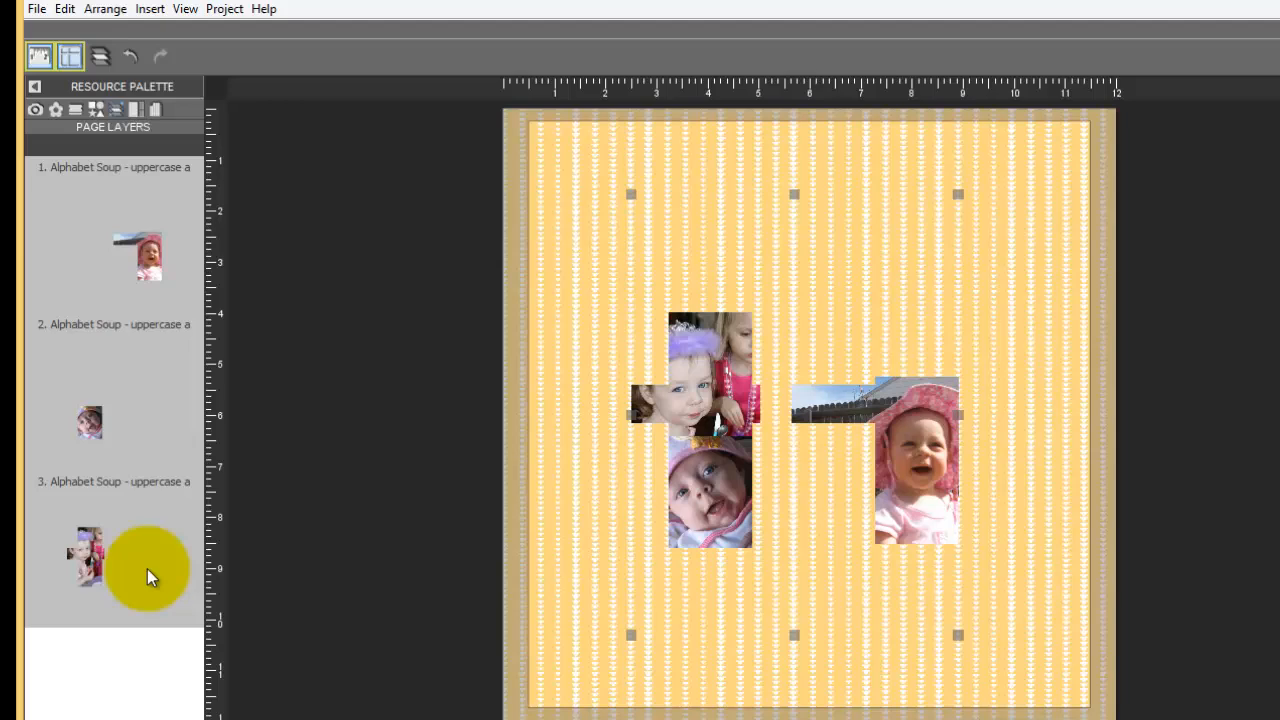
- Move the bottom layer, the A punch showing the girl in the purple crown, to the top of the page layers
{"action": "left_click", "coordinate": [147, 569]}
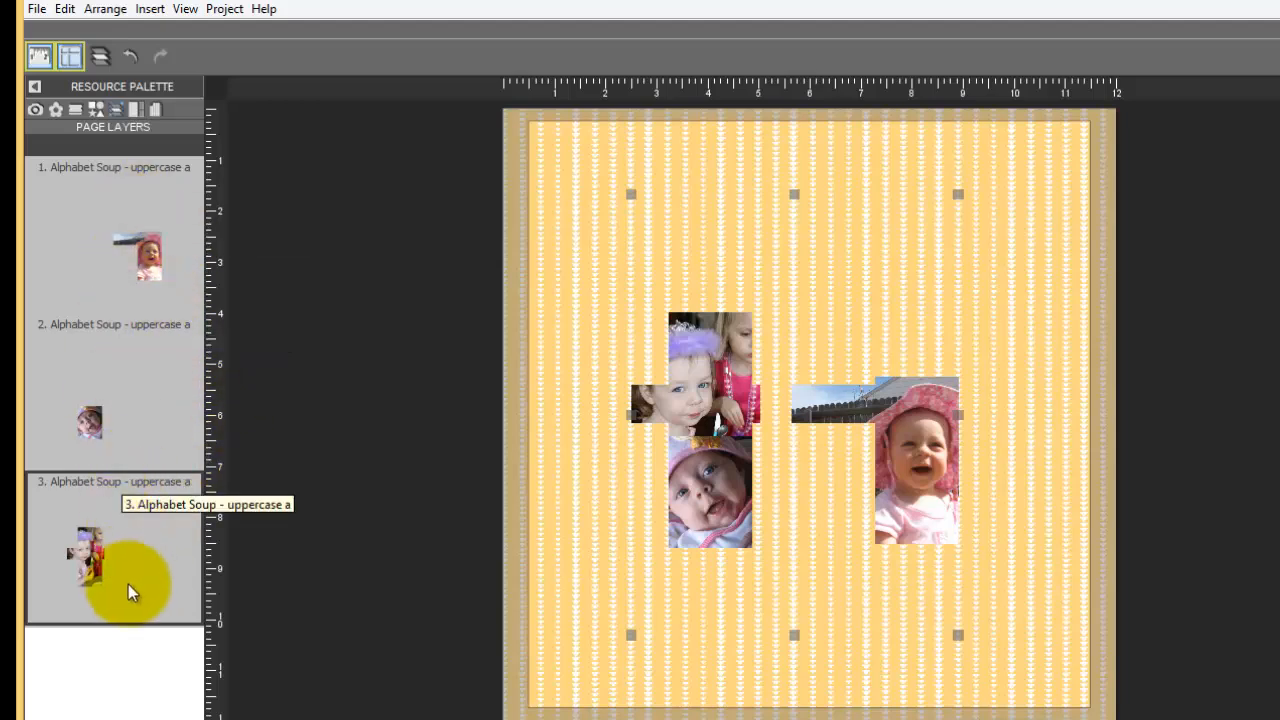
{"action": "left_click_drag", "start_coordinate": [128, 584], "coordinate": [149, 267]}
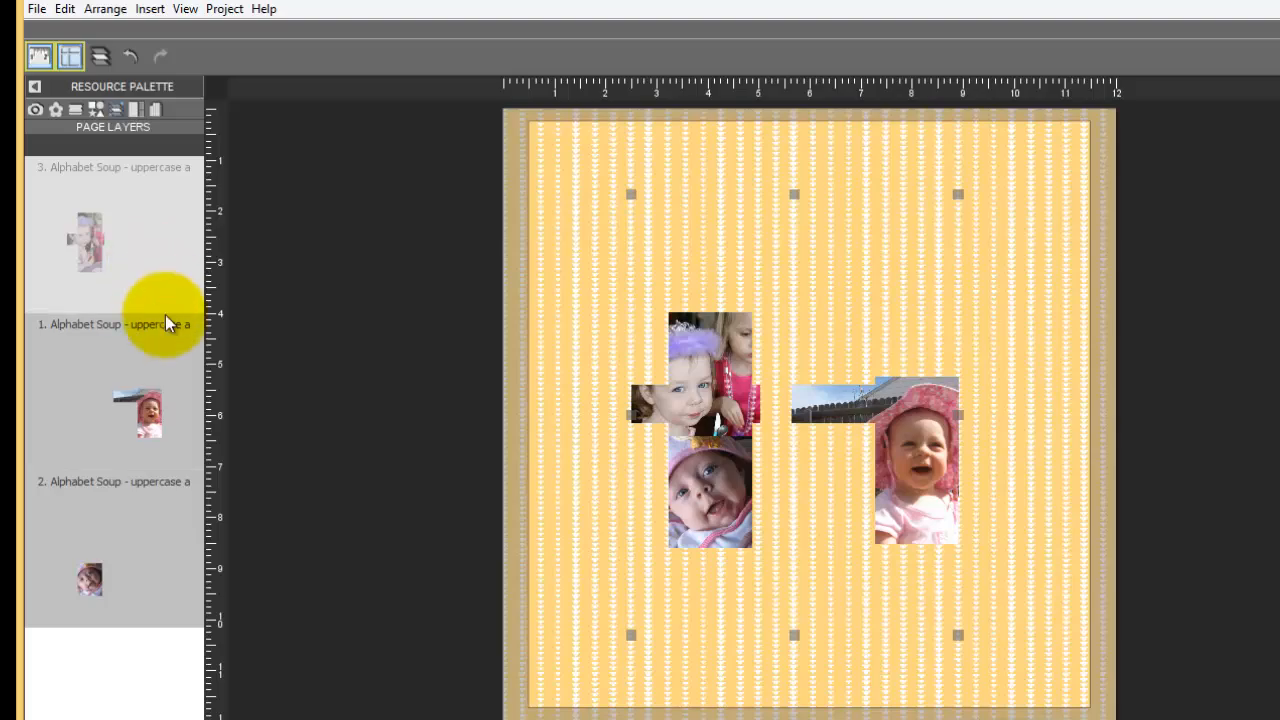
{"action": "left_click_drag", "start_coordinate": [165, 314], "coordinate": [167, 381]}
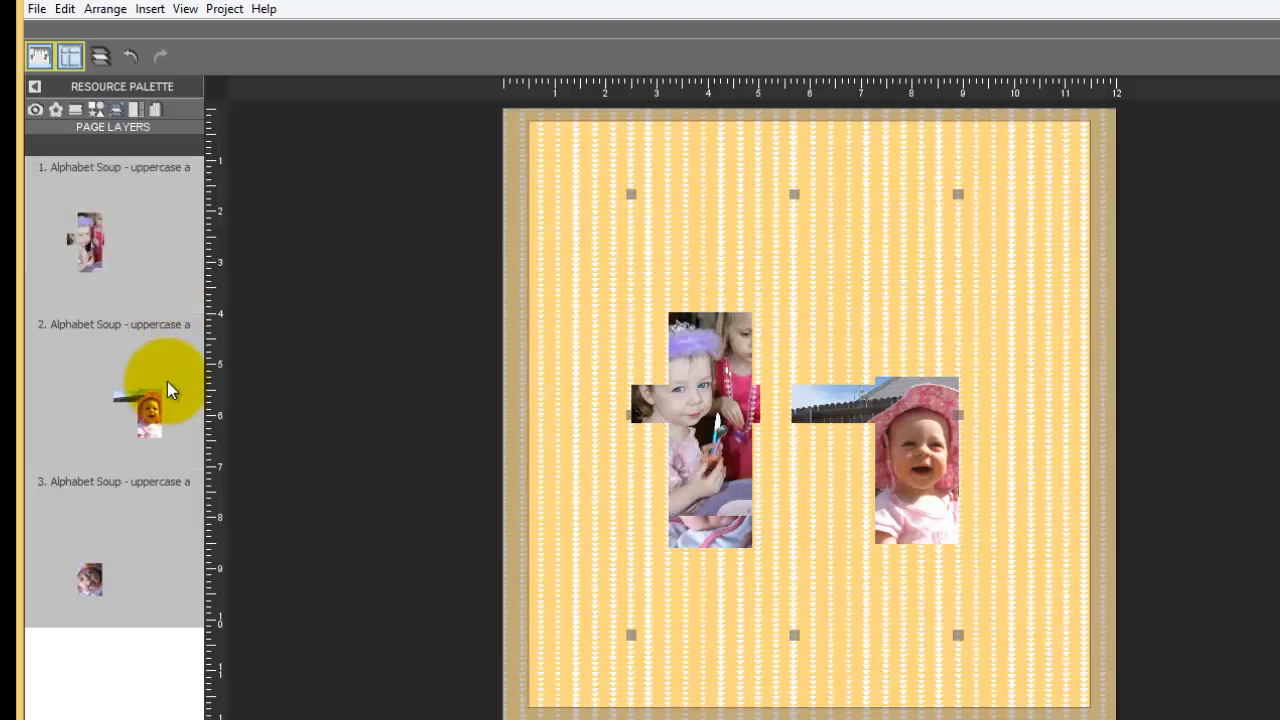
- Give the crown-photo A punch a black drop shadow at 35% opacity with blur 5, plus a black mat of size 2
{"action": "left_click", "coordinate": [141, 219]}
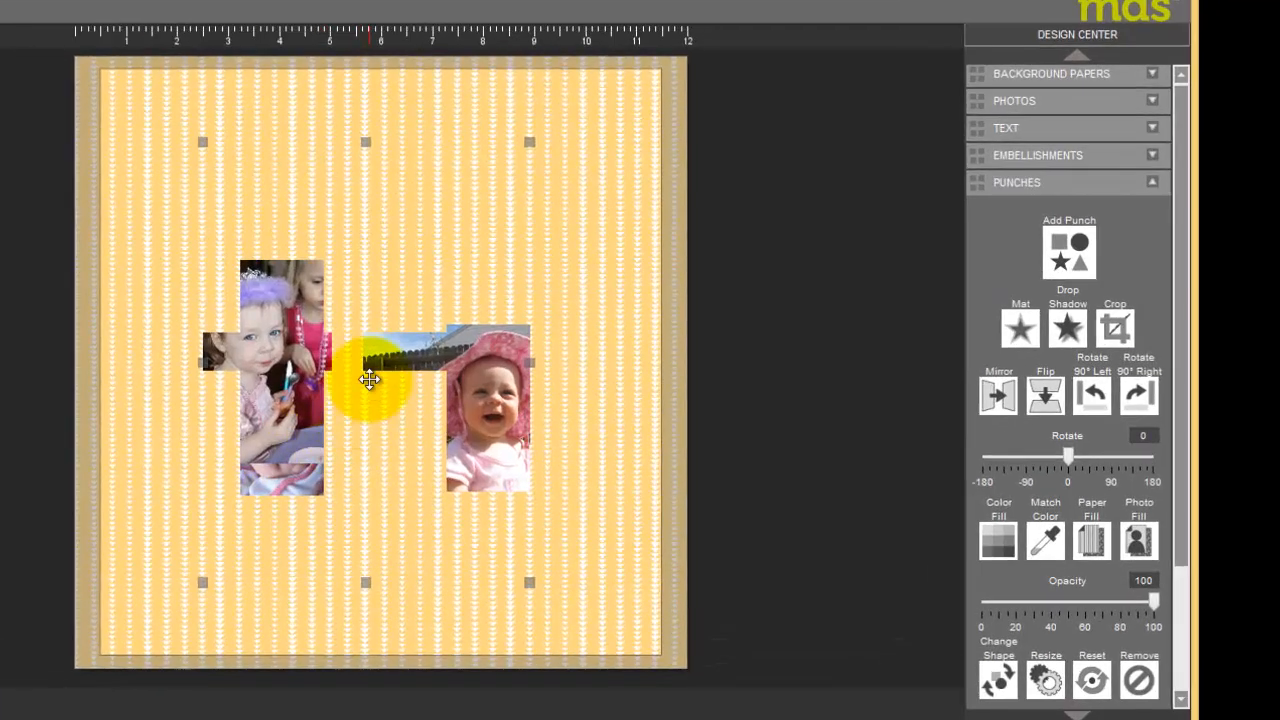
{"action": "left_click", "coordinate": [1070, 327]}
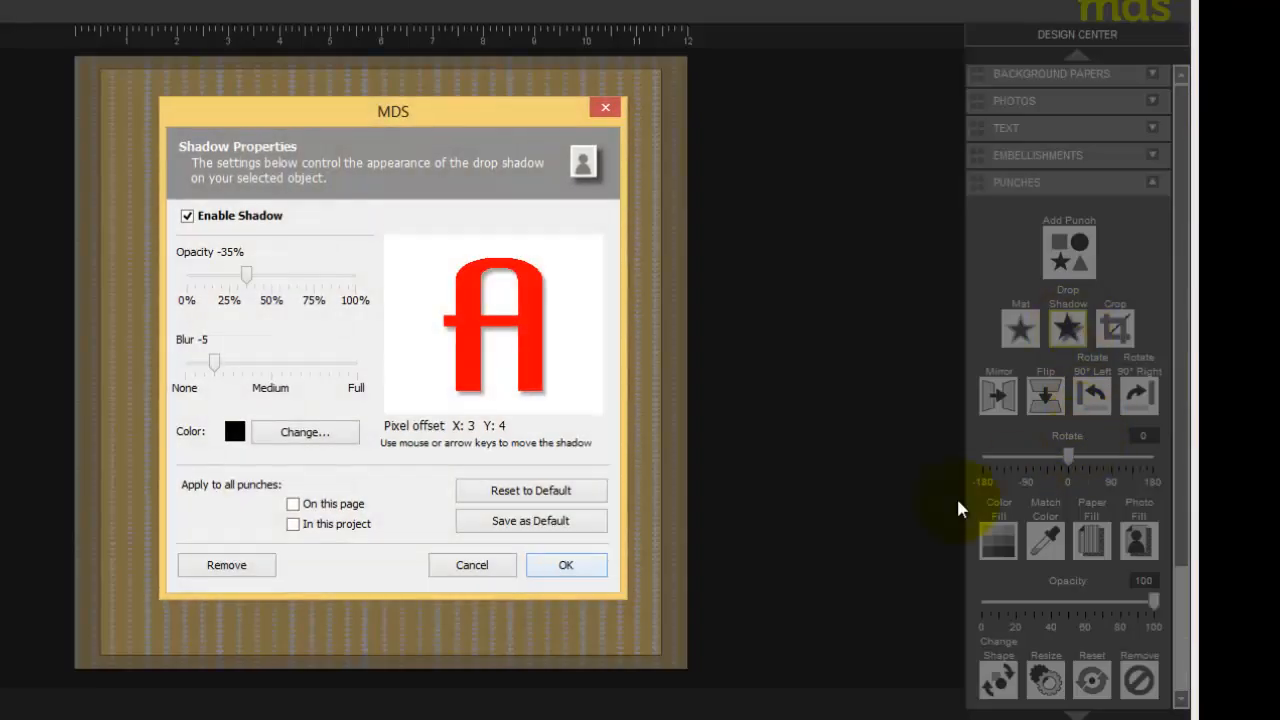
{"action": "left_click", "coordinate": [547, 560]}
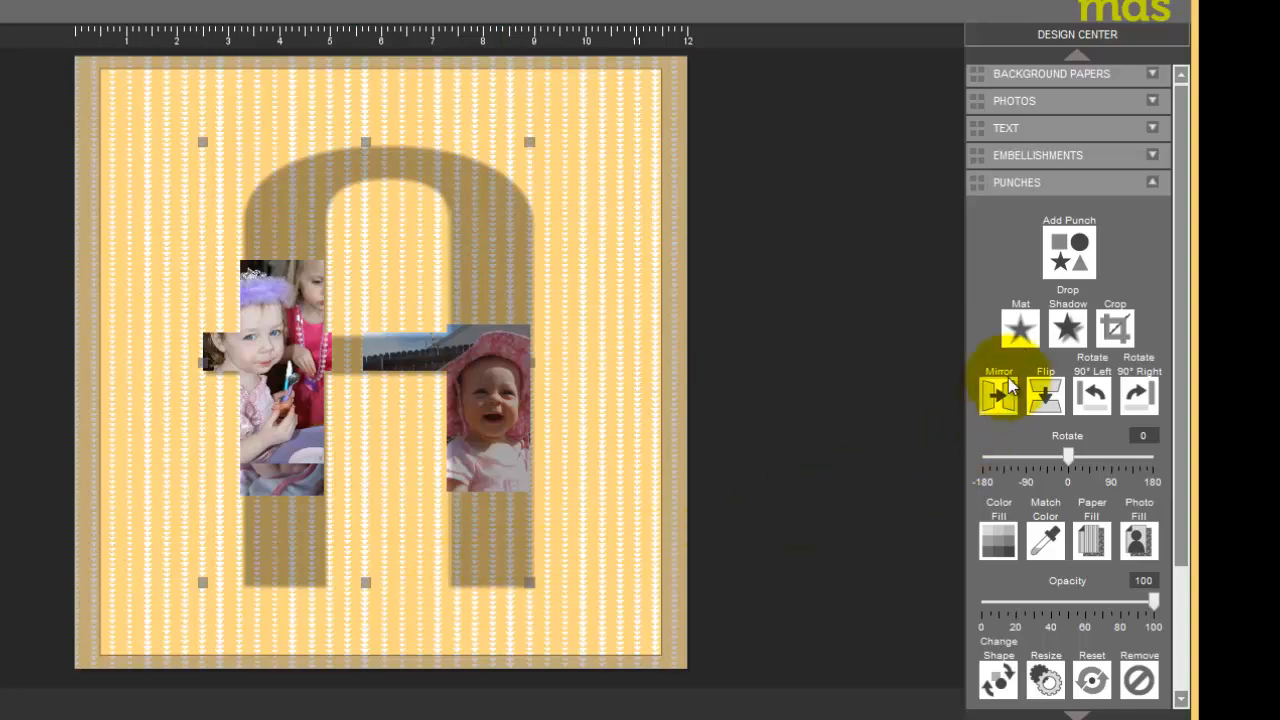
{"action": "left_click", "coordinate": [1028, 336]}
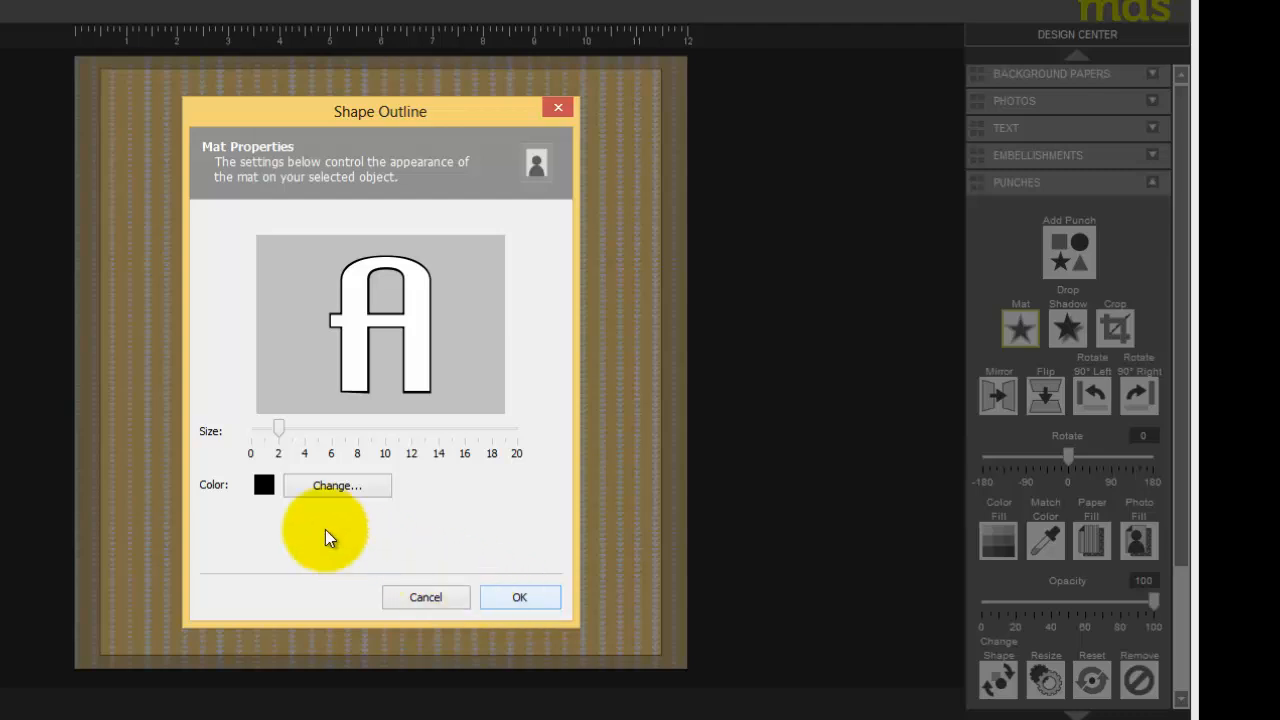
{"action": "left_click", "coordinate": [524, 602]}
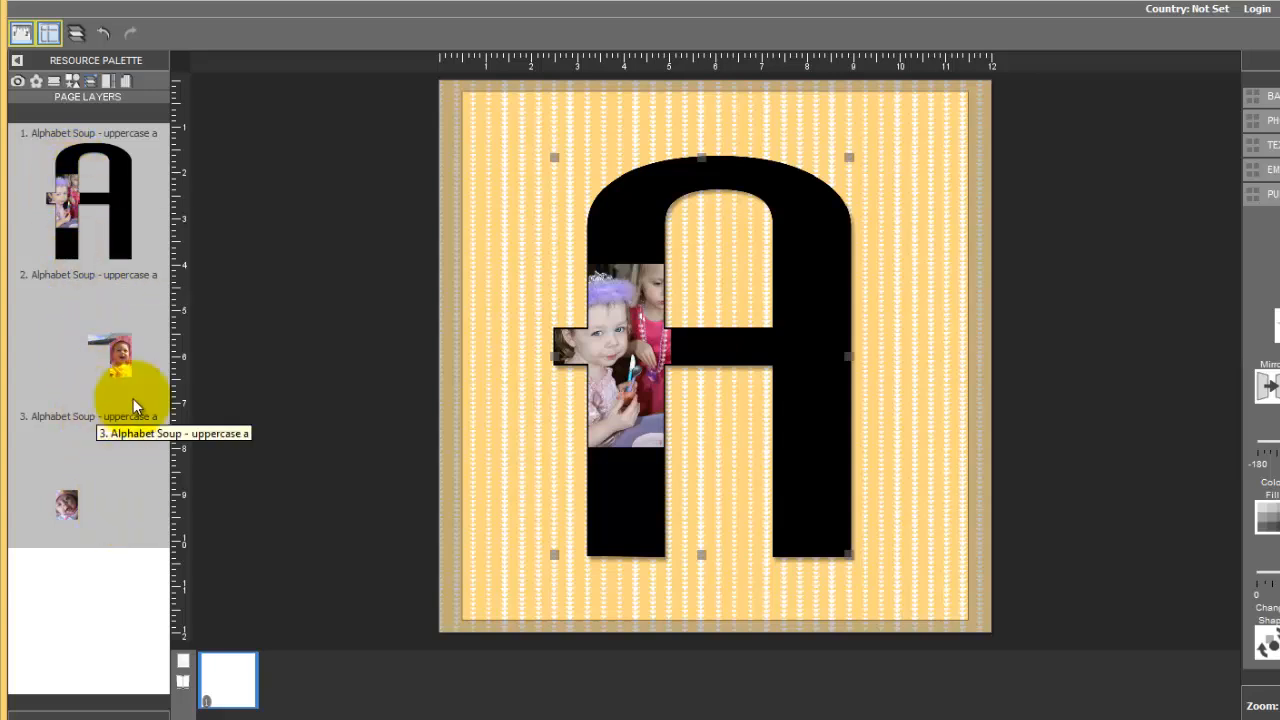
- Move the black A punch with the crown photo back to the bottom of the page layers
{"action": "left_click_drag", "start_coordinate": [126, 180], "coordinate": [148, 542]}
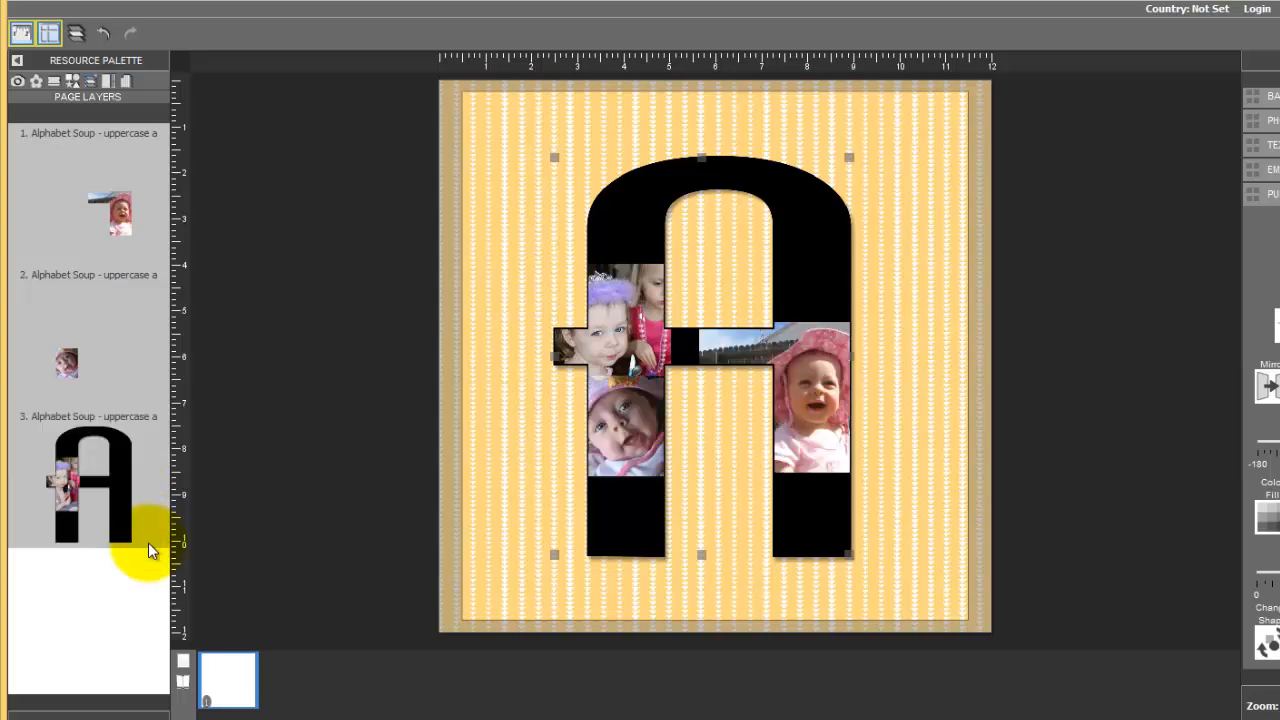
{"action": "left_click", "coordinate": [113, 467]}
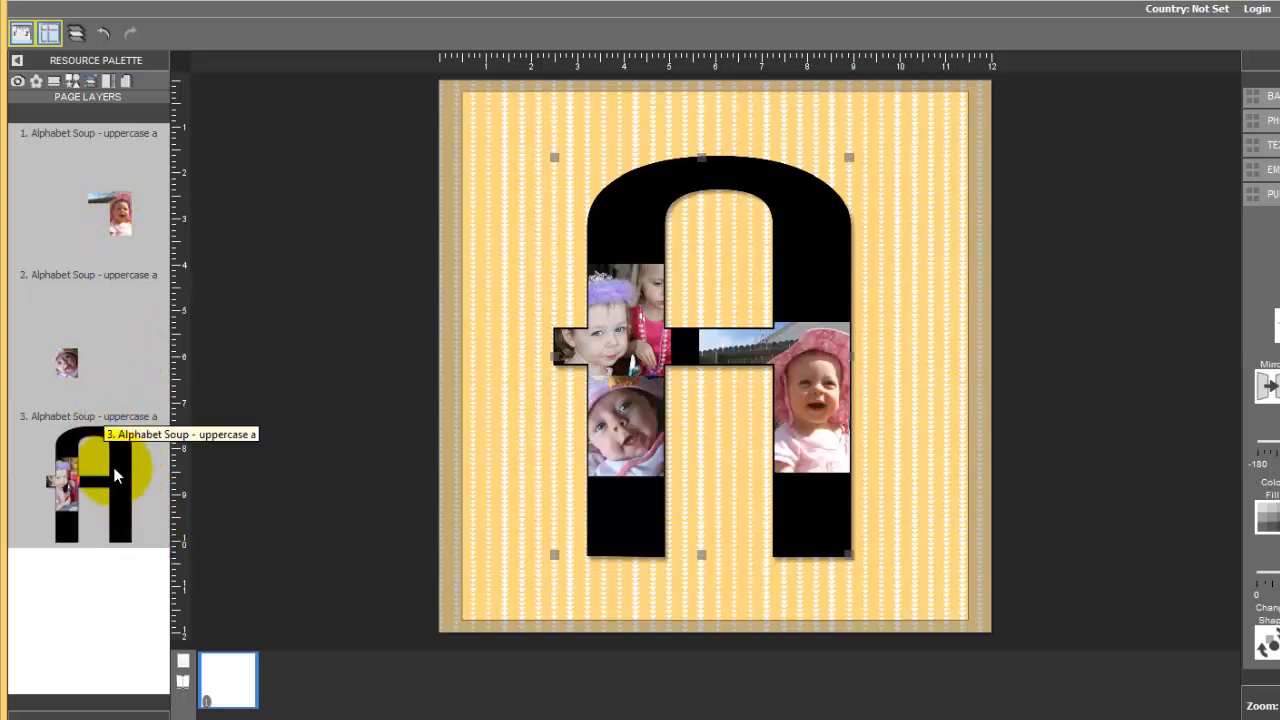
{"action": "left_click", "coordinate": [590, 481]}
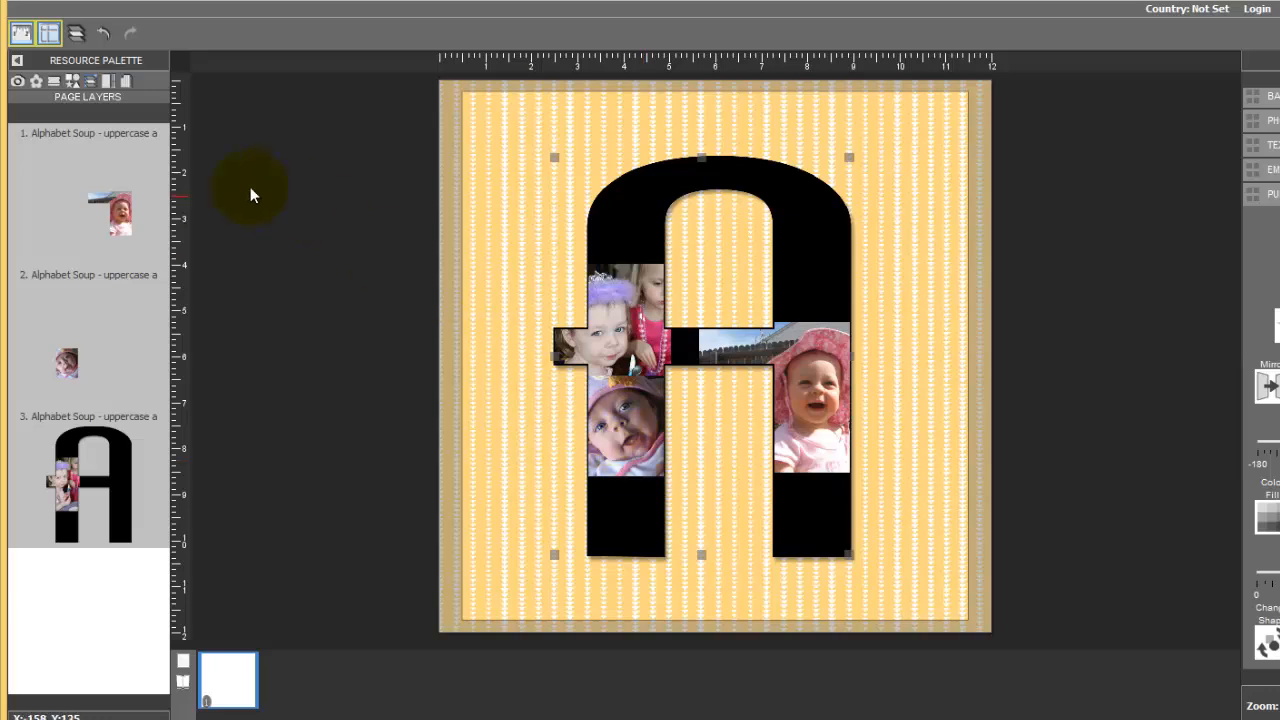
{"action": "left_click", "coordinate": [89, 157]}
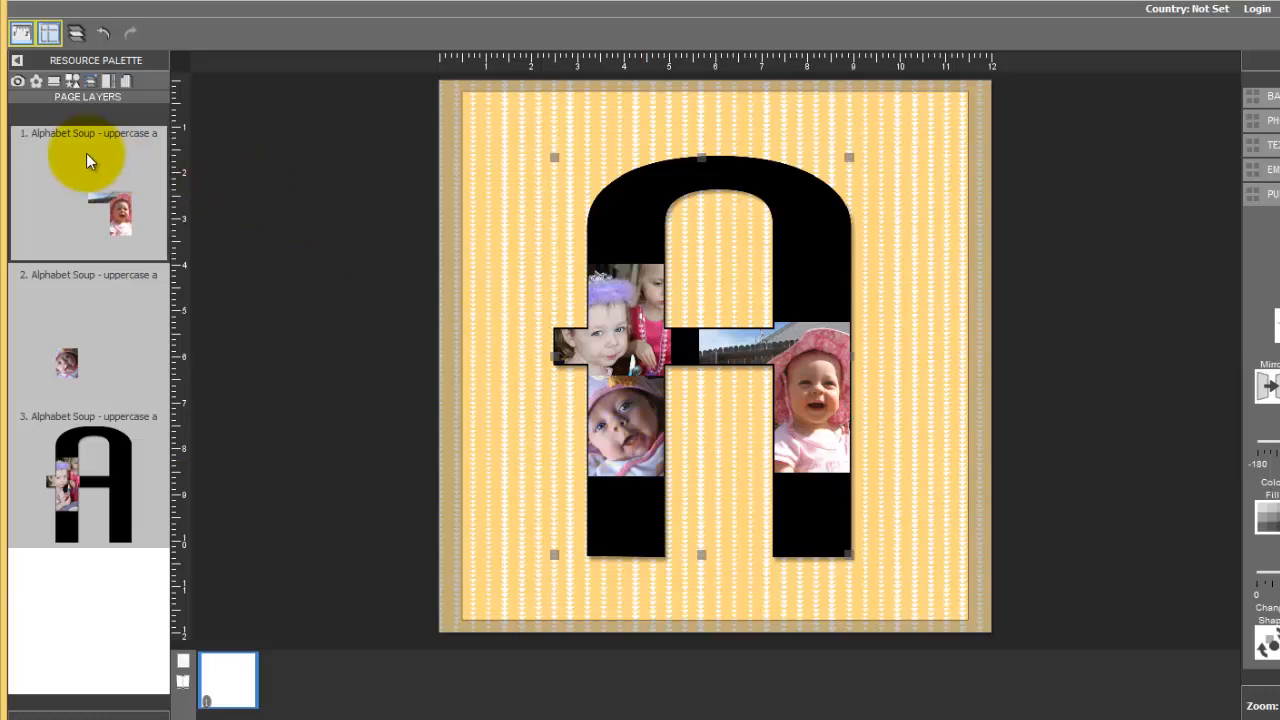
{"action": "left_click", "coordinate": [54, 8]}
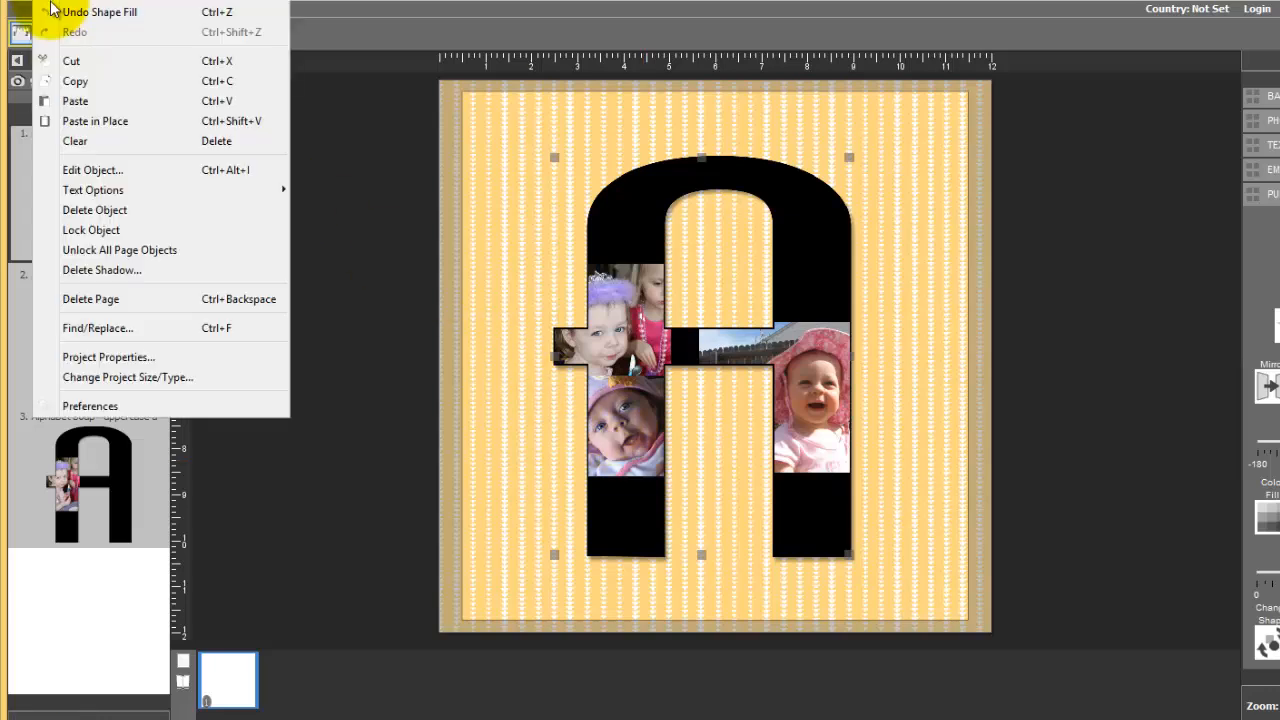
{"action": "left_click", "coordinate": [78, 88]}
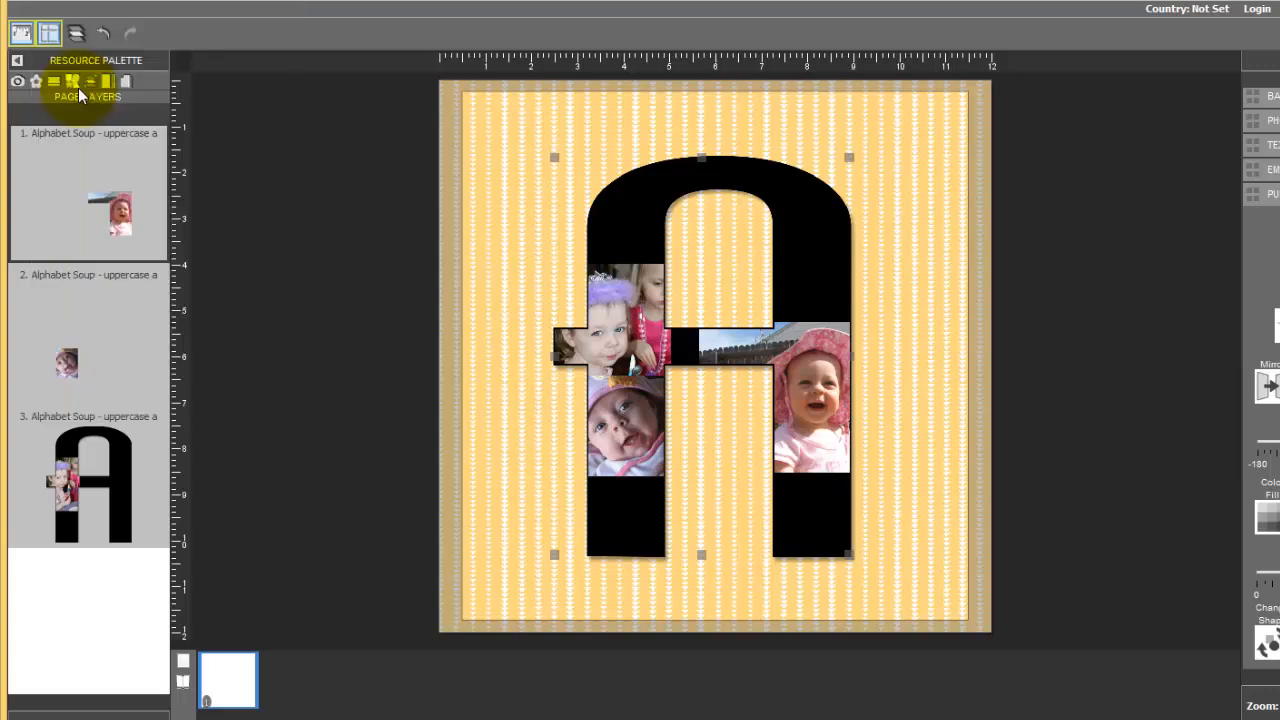
{"action": "left_click", "coordinate": [56, 16]}
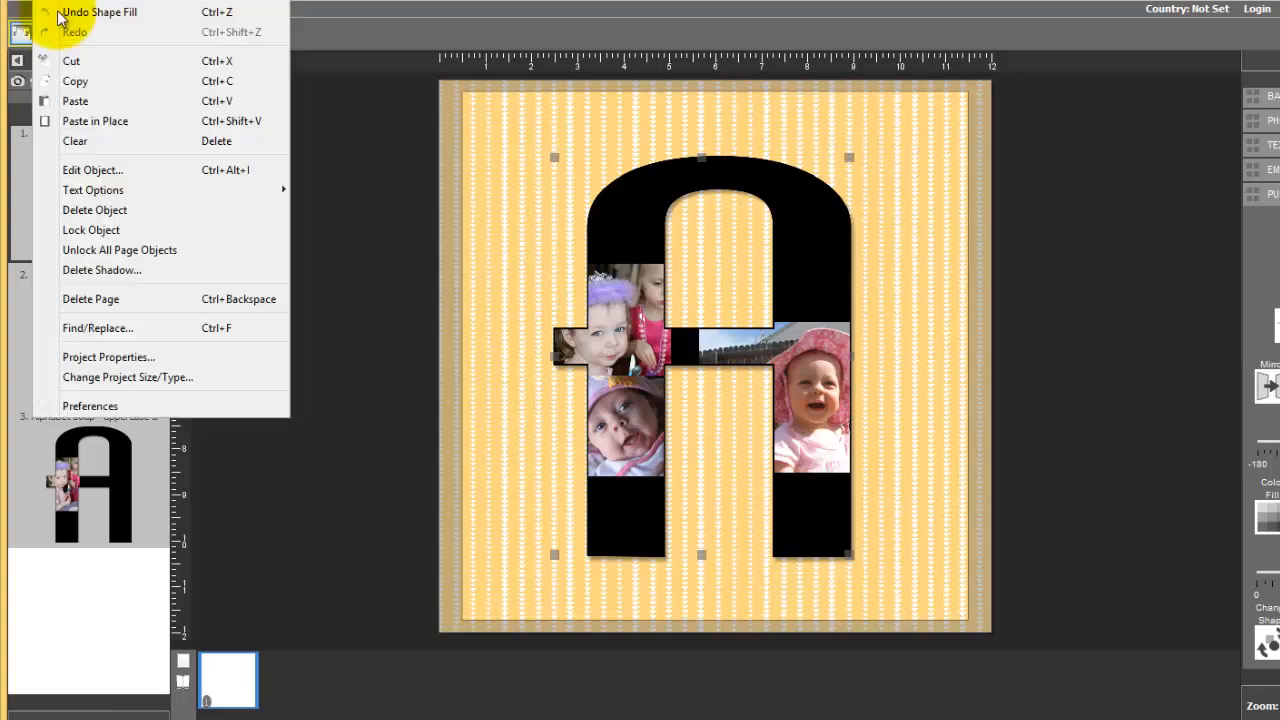
{"action": "left_click", "coordinate": [86, 121]}
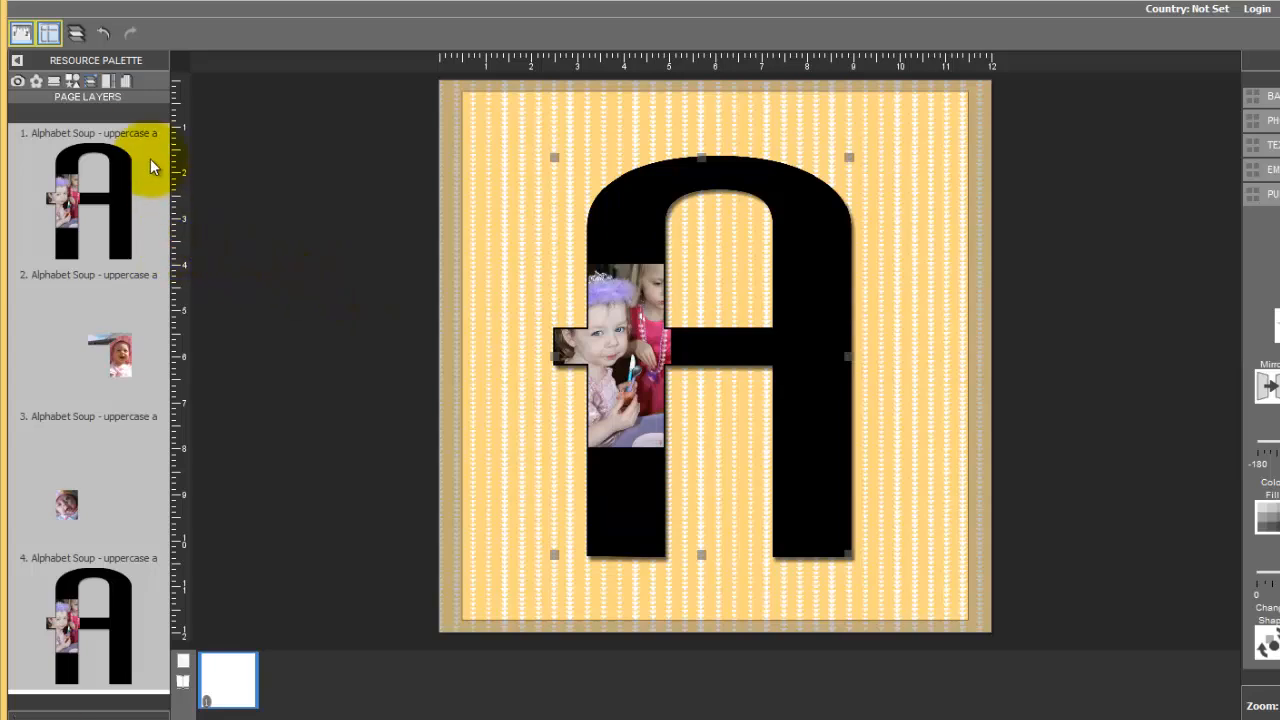
{"action": "left_click", "coordinate": [104, 35]}
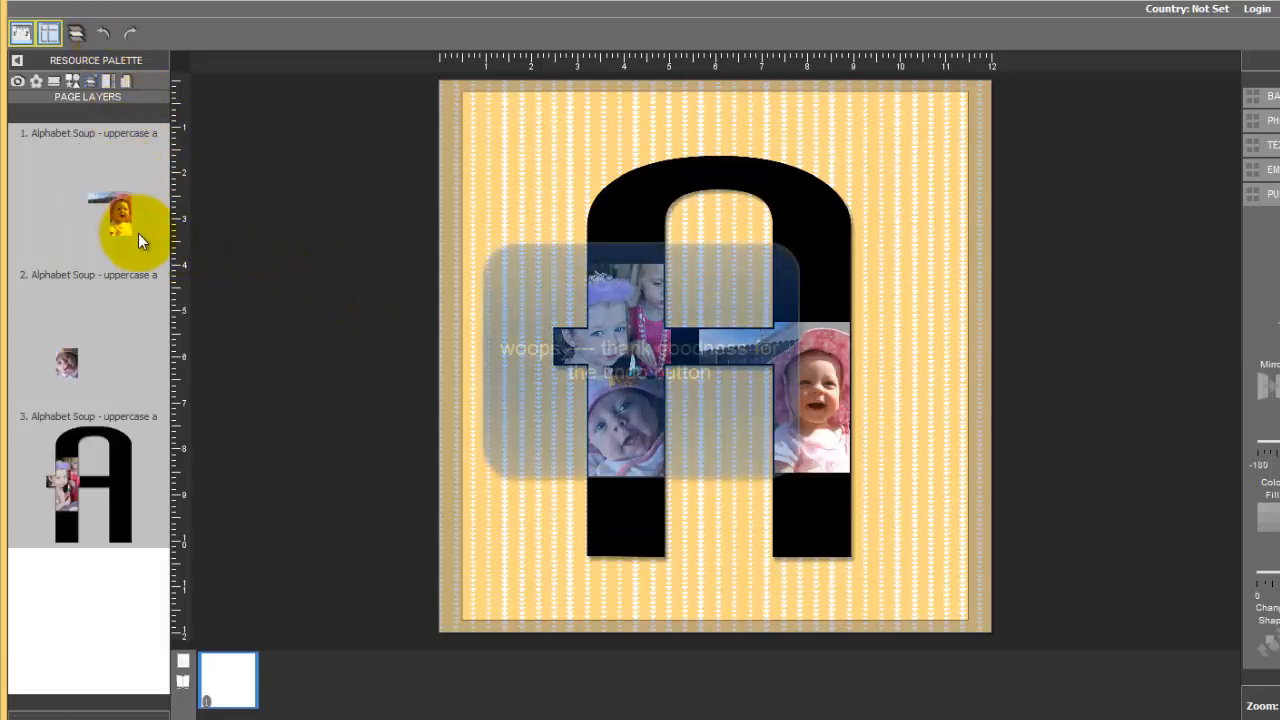
- Copy the topmost A punch with the pink sun hat photo and paste the copy in place
{"action": "left_click", "coordinate": [105, 473]}
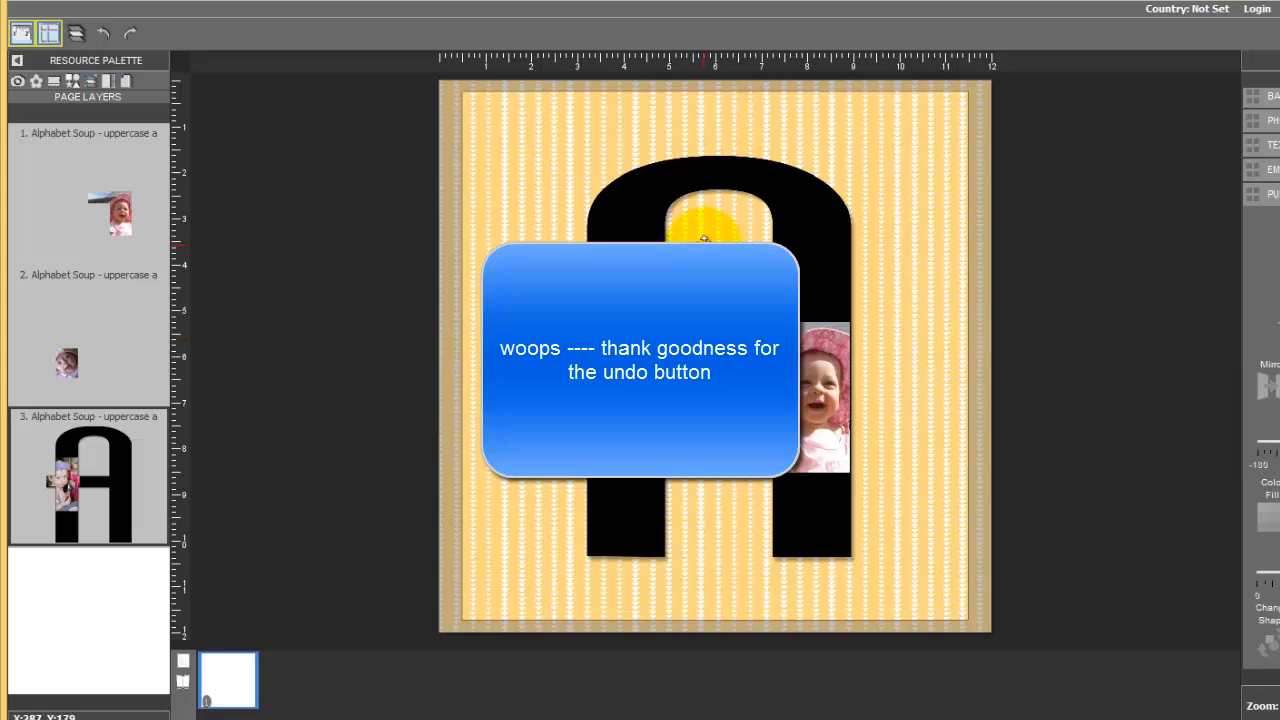
{"action": "left_click", "coordinate": [727, 198]}
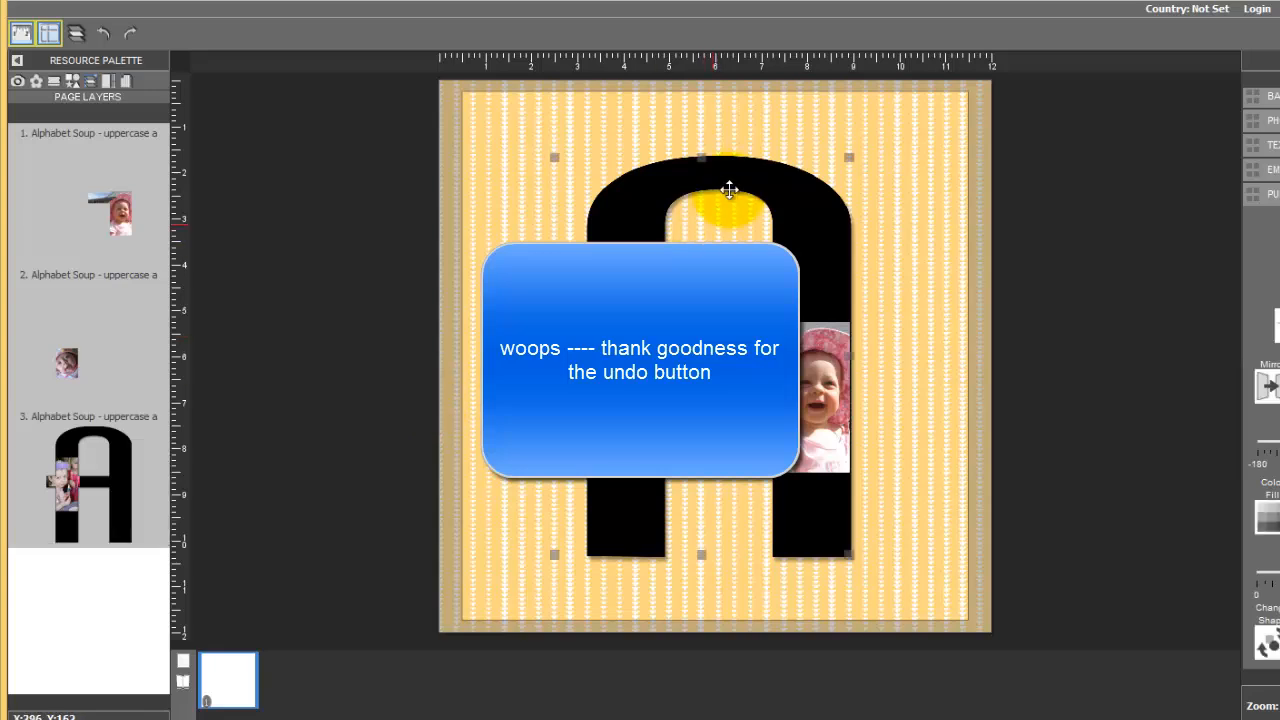
{"action": "left_click", "coordinate": [110, 180]}
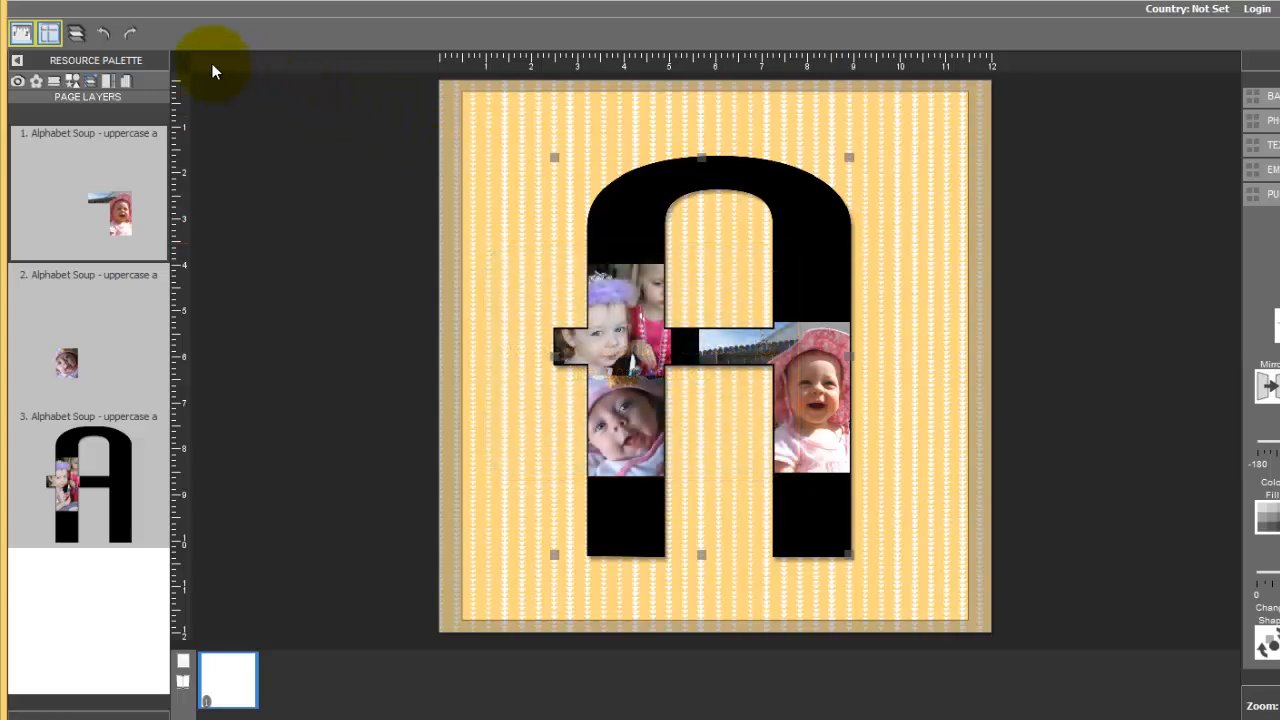
{"action": "left_click", "coordinate": [55, 2]}
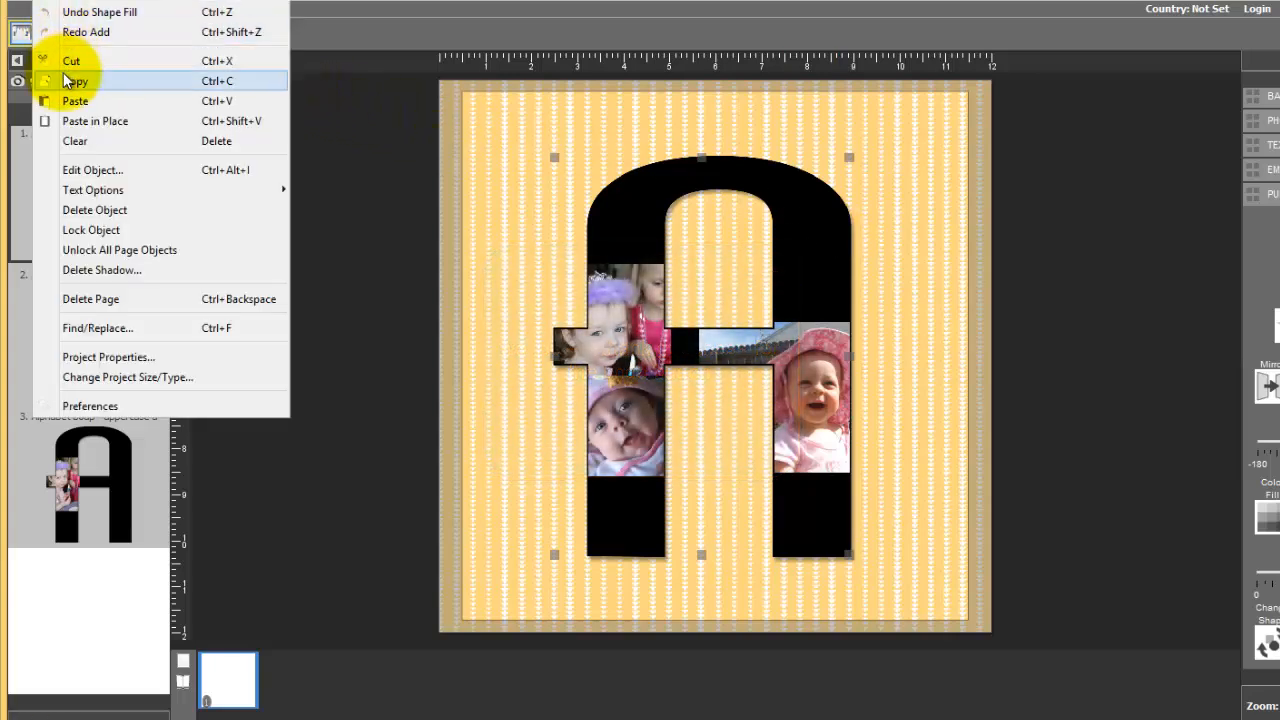
{"action": "left_click", "coordinate": [65, 80]}
{"action": "left_click", "coordinate": [48, 8]}
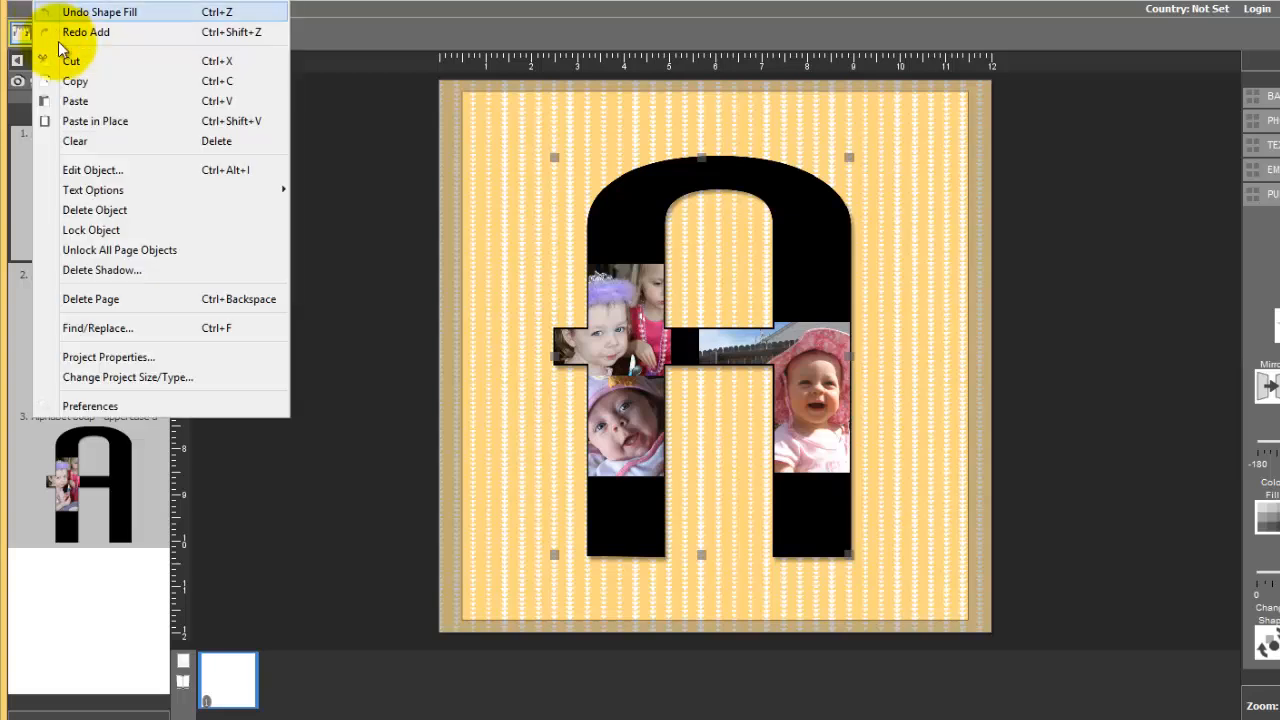
{"action": "left_click", "coordinate": [74, 120]}
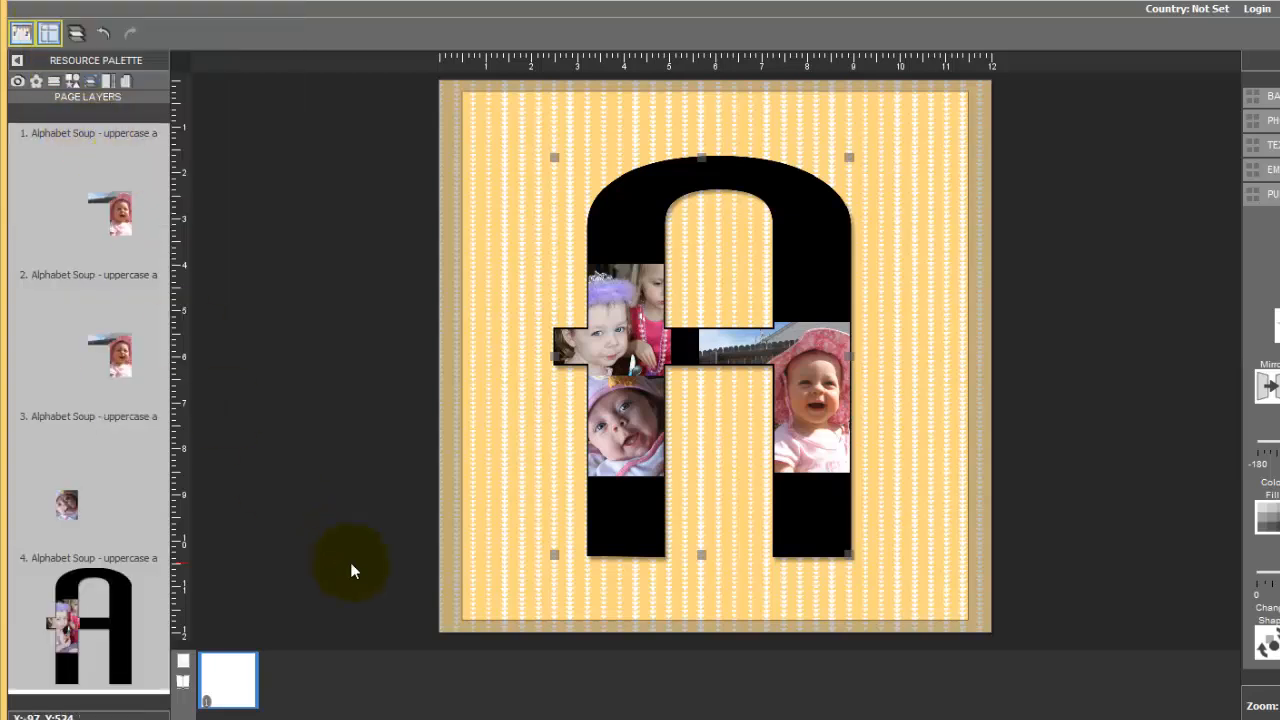
- Replace the image in the topmost A punch with the newborn photo Smilebox_87420464.jpg
{"action": "double_click", "coordinate": [810, 376]}
{"action": "left_click", "coordinate": [625, 583]}
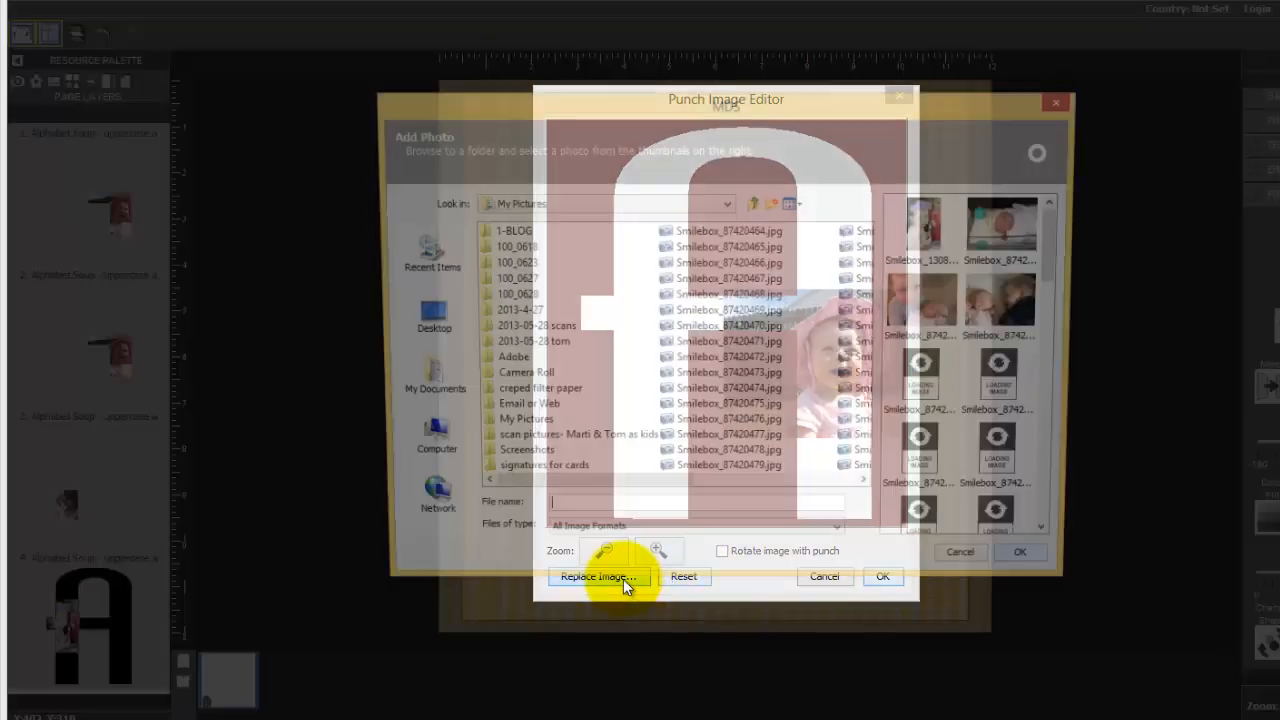
{"action": "left_click", "coordinate": [1008, 224]}
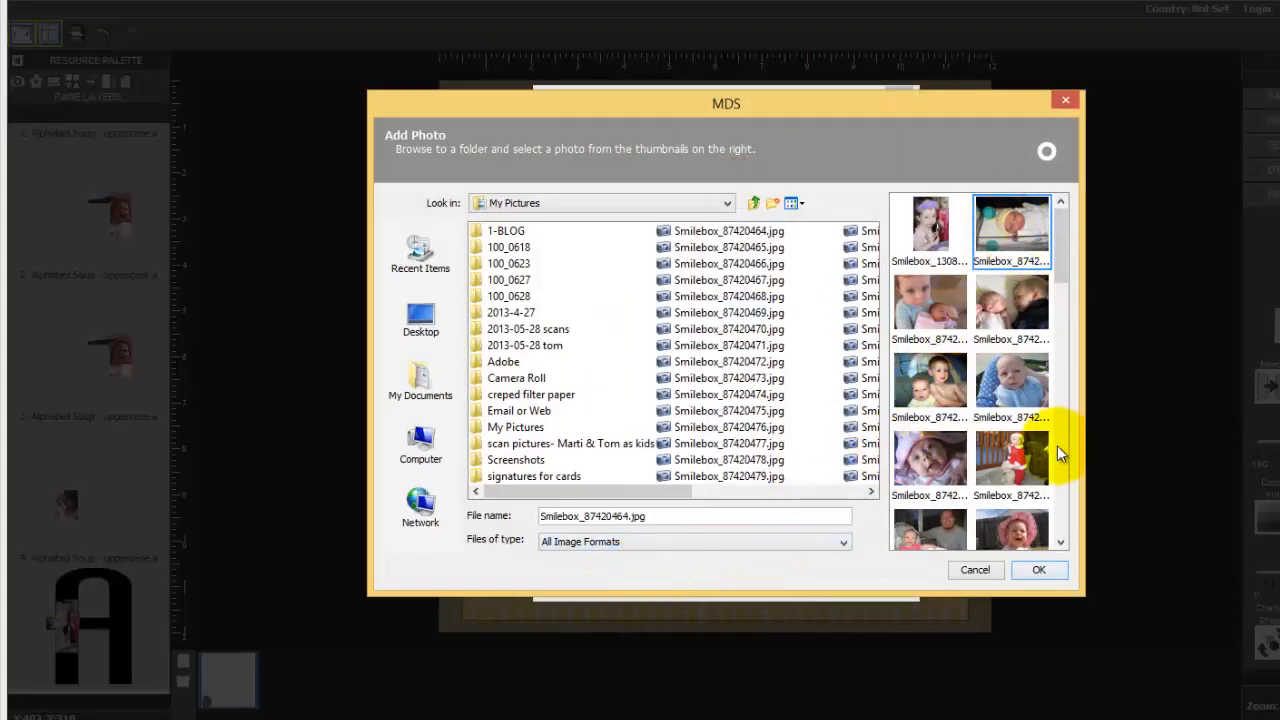
{"action": "left_click", "coordinate": [1048, 569]}
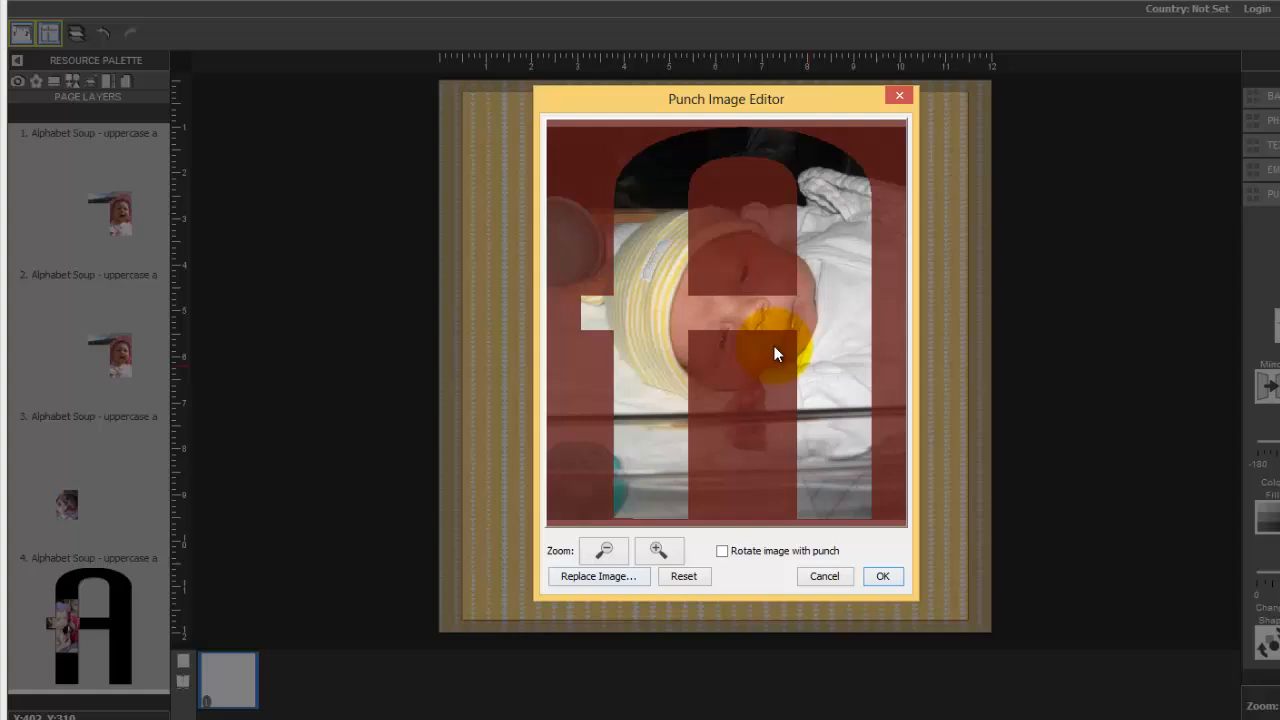
- Shrink the newborn photo inside the punch and move it over the A's crossbar between the legs
{"action": "left_click", "coordinate": [608, 549]}
{"action": "left_click", "coordinate": [608, 549]}
{"action": "left_click", "coordinate": [608, 549]}
{"action": "left_click", "coordinate": [608, 549]}
{"action": "left_click", "coordinate": [608, 549]}
{"action": "left_click", "coordinate": [608, 549]}
{"action": "left_click", "coordinate": [608, 549]}
{"action": "left_click", "coordinate": [608, 549]}
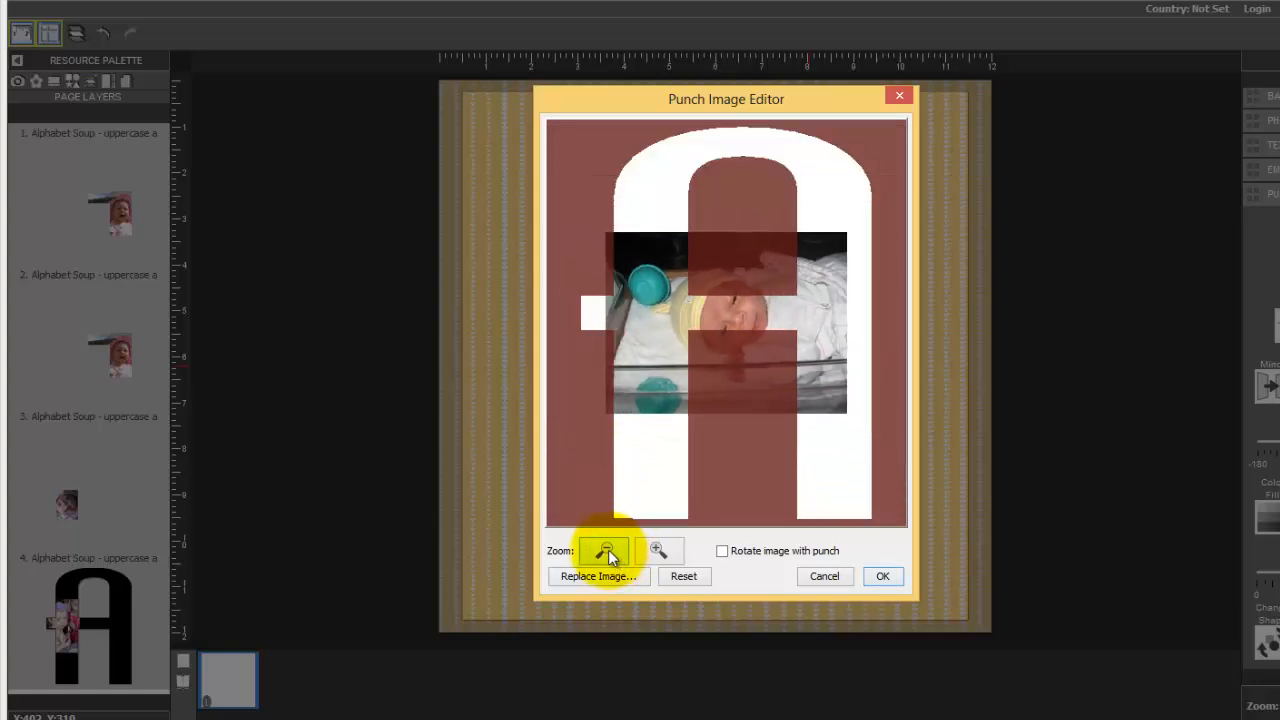
{"action": "left_click", "coordinate": [608, 549]}
{"action": "left_click", "coordinate": [608, 549]}
{"action": "left_click", "coordinate": [608, 549]}
{"action": "left_click_drag", "start_coordinate": [751, 338], "coordinate": [773, 330]}
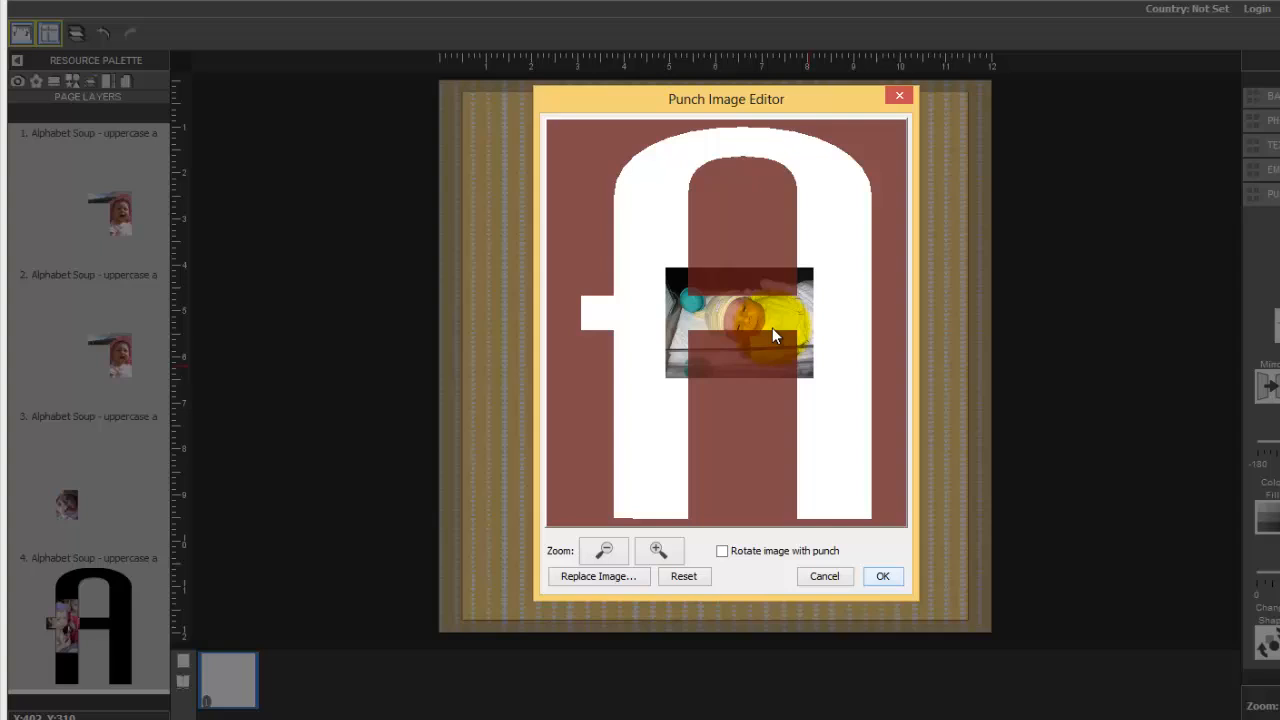
- Reduce the newborn photo to the crossbar's width between the legs, center the face in the bar, and apply the punch image edit
{"action": "left_click", "coordinate": [606, 551]}
{"action": "left_click", "coordinate": [606, 551]}
{"action": "left_click", "coordinate": [606, 551]}
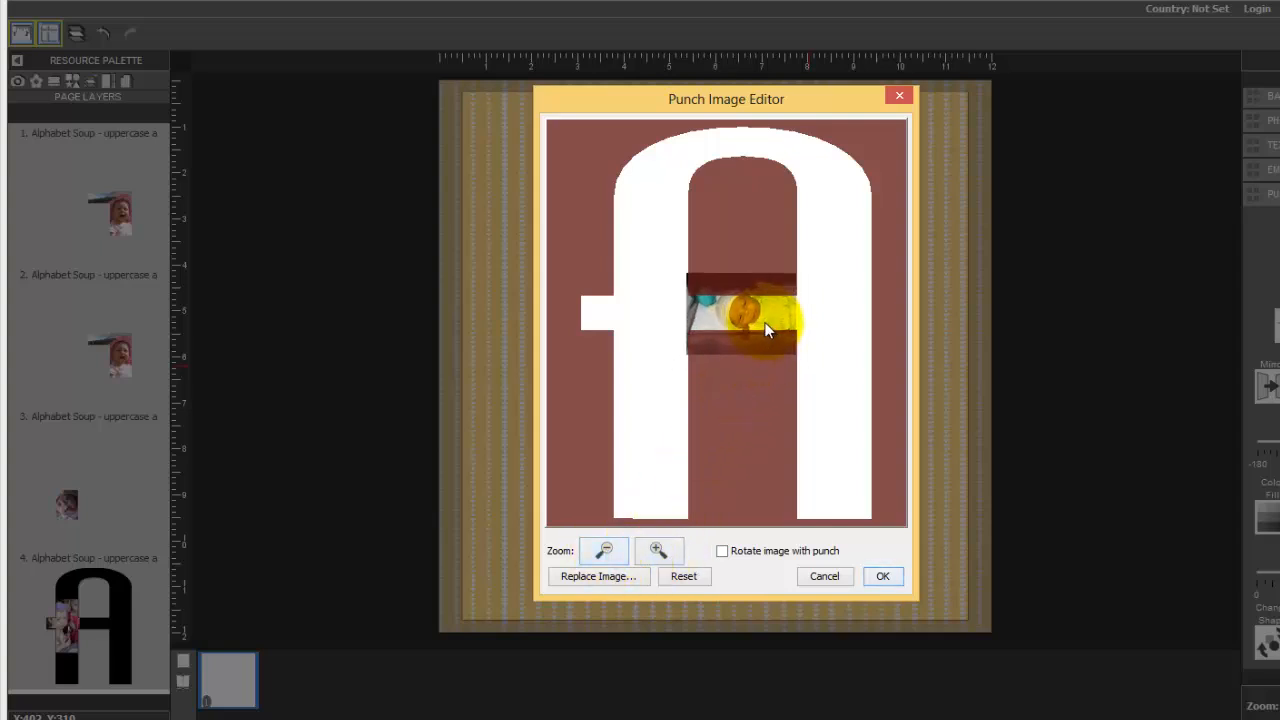
{"action": "left_click_drag", "start_coordinate": [768, 331], "coordinate": [788, 362]}
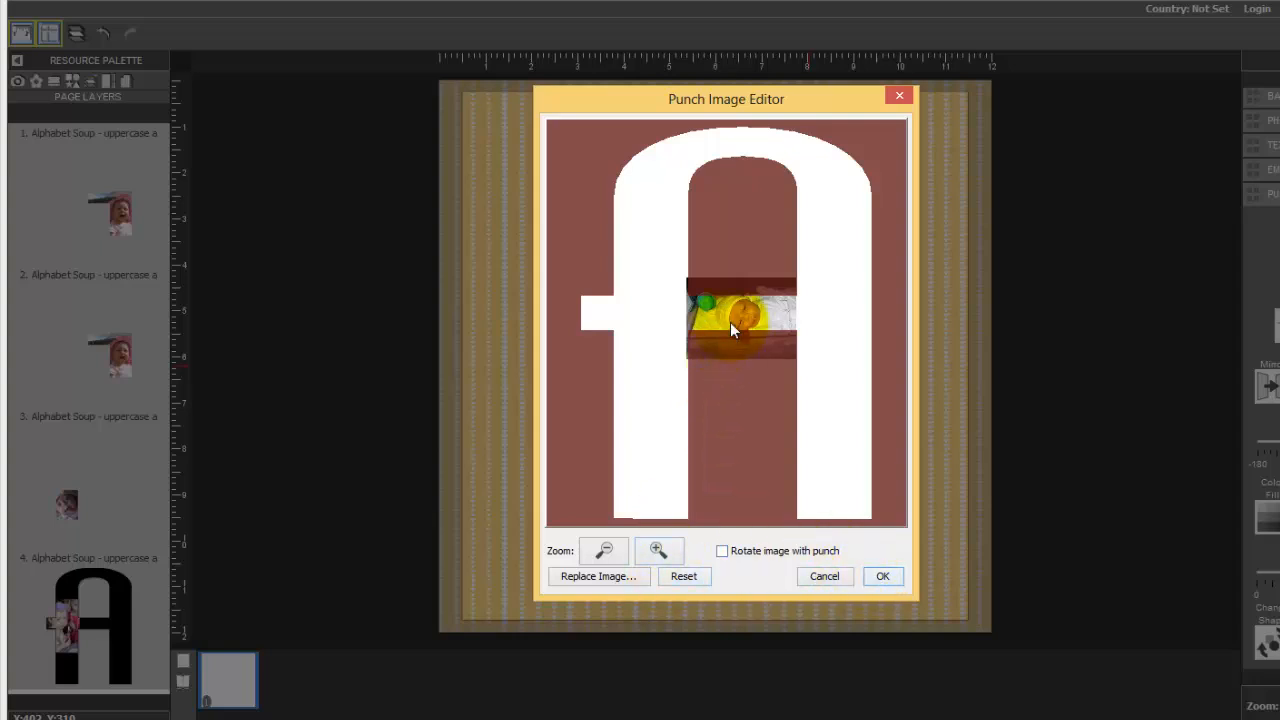
{"action": "left_click_drag", "start_coordinate": [730, 322], "coordinate": [731, 322]}
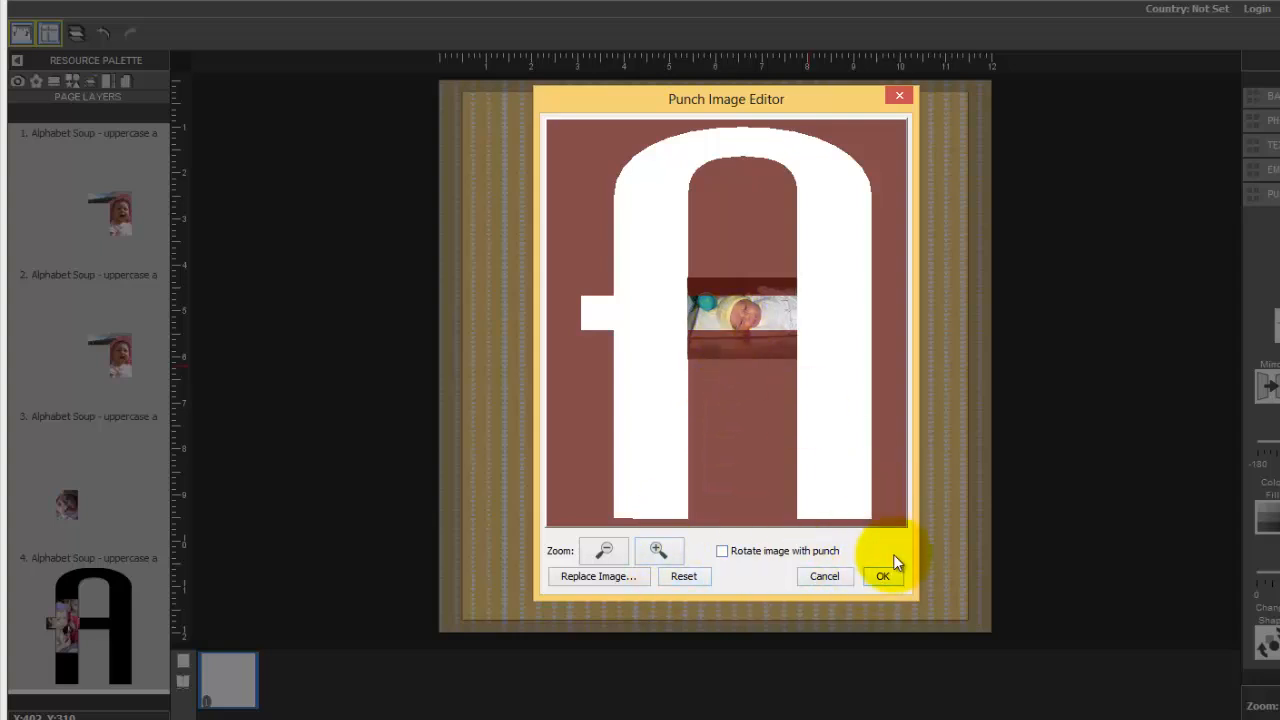
{"action": "left_click", "coordinate": [884, 580]}
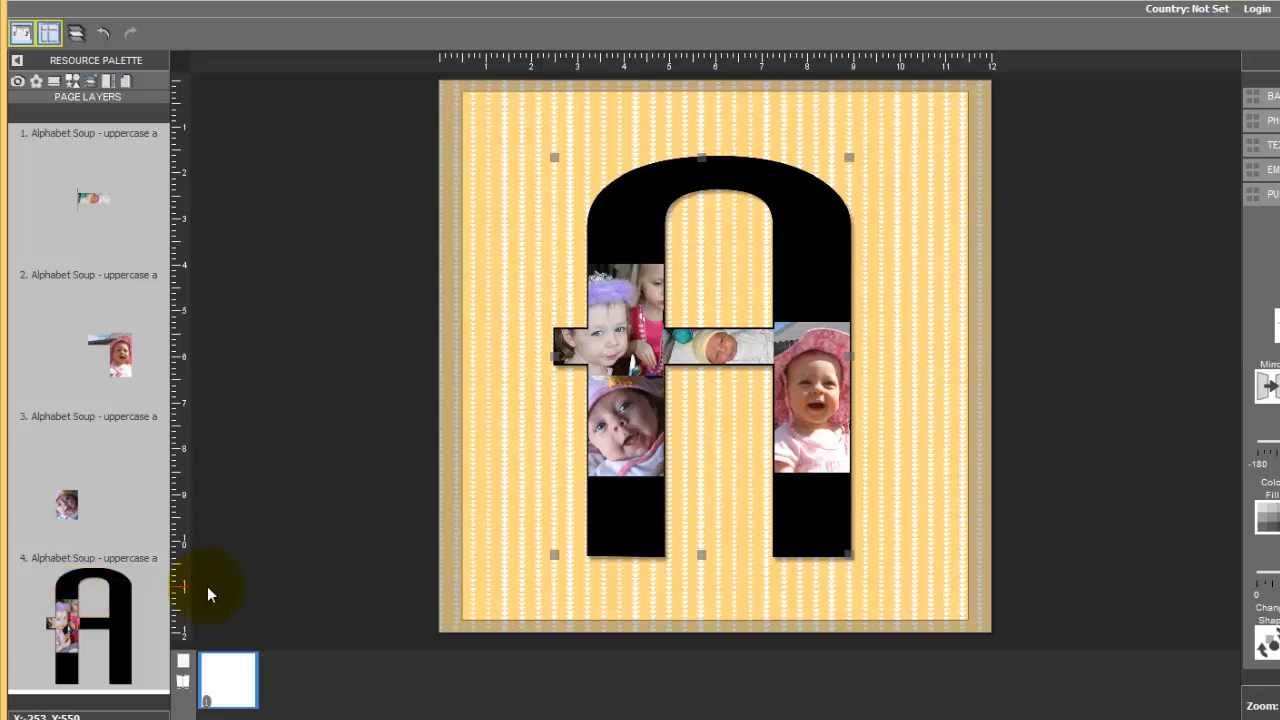
- Review the page's layer order and preview the stacked uppercase A punches in the Layers list, leaving the order as is
{"action": "left_click", "coordinate": [78, 34]}
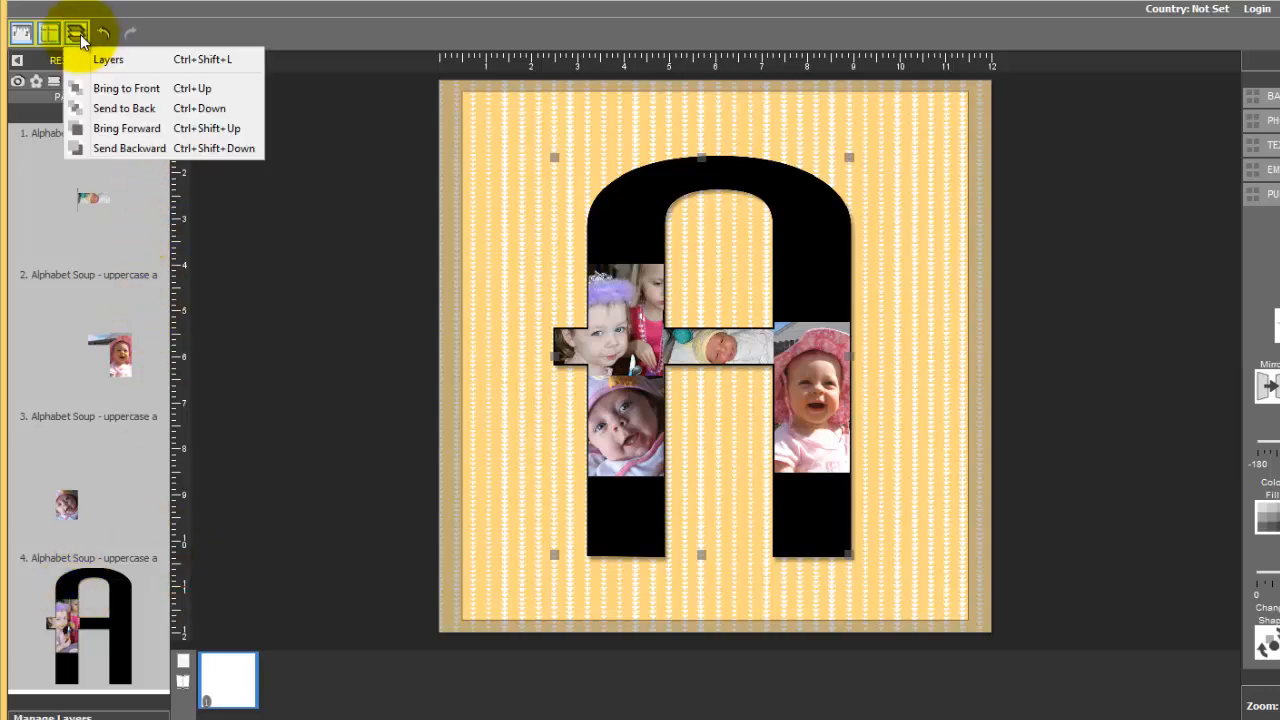
{"action": "left_click", "coordinate": [110, 58]}
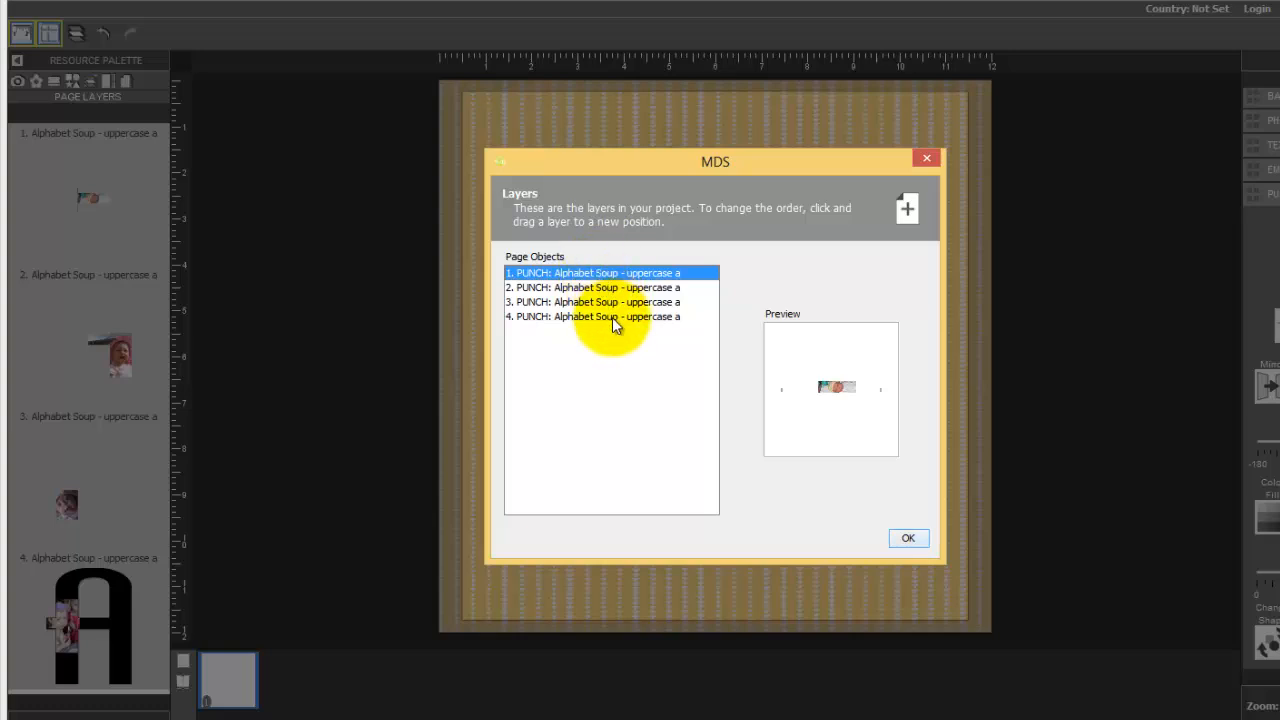
{"action": "mouse_move", "coordinate": [612, 317]}
{"action": "left_mouse_down"}
{"action": "mouse_move", "coordinate": [611, 267]}
{"action": "mouse_move", "coordinate": [617, 326]}
{"action": "left_mouse_up"}
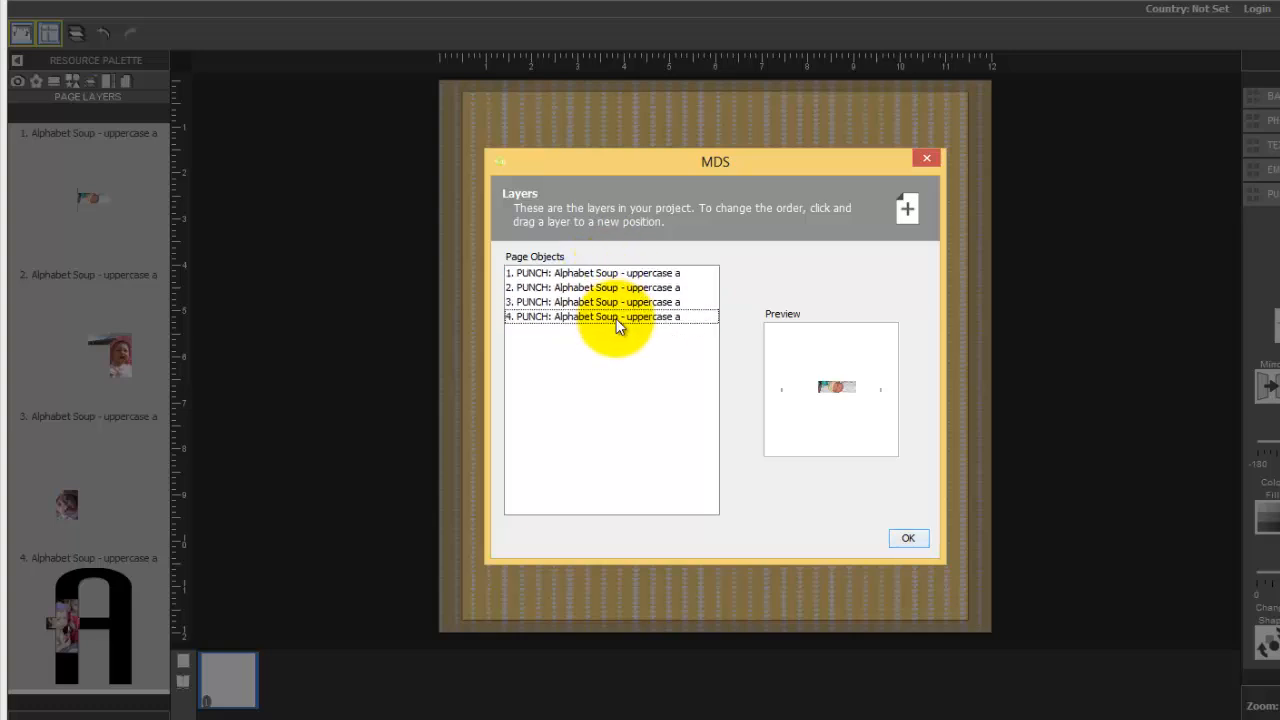
{"action": "left_click", "coordinate": [597, 273]}
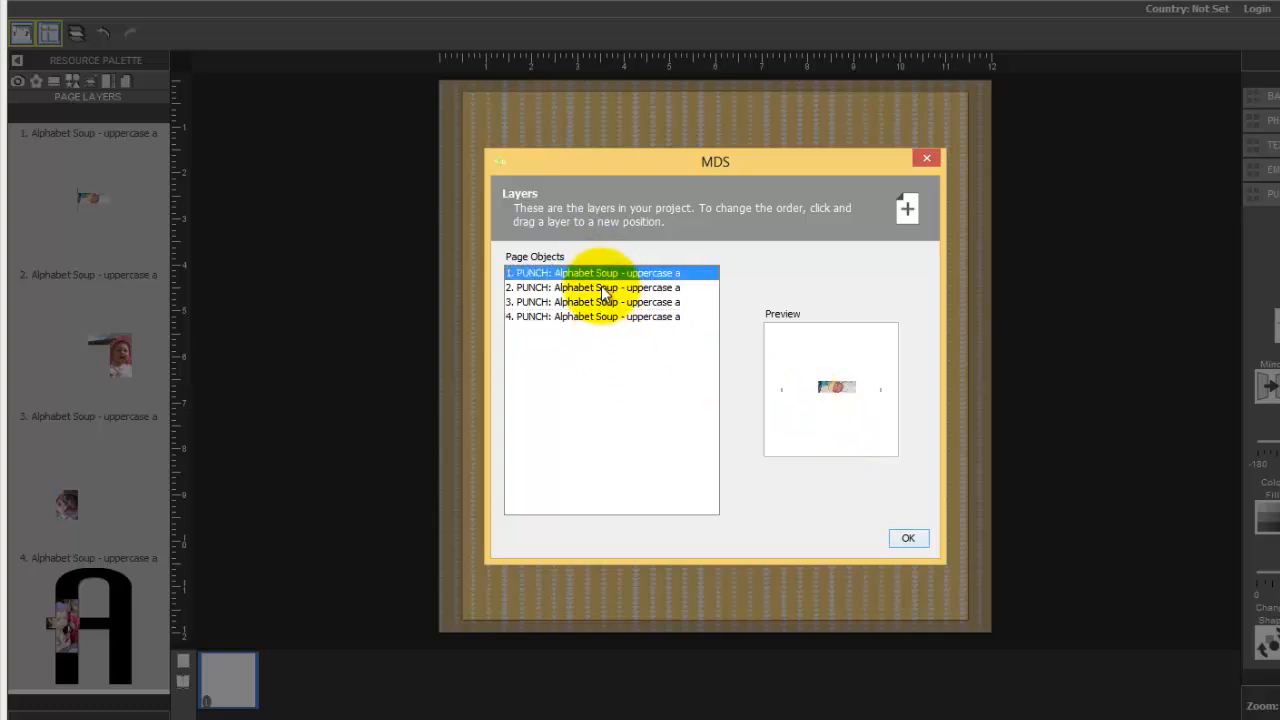
{"action": "left_click", "coordinate": [605, 288]}
{"action": "left_click", "coordinate": [610, 302]}
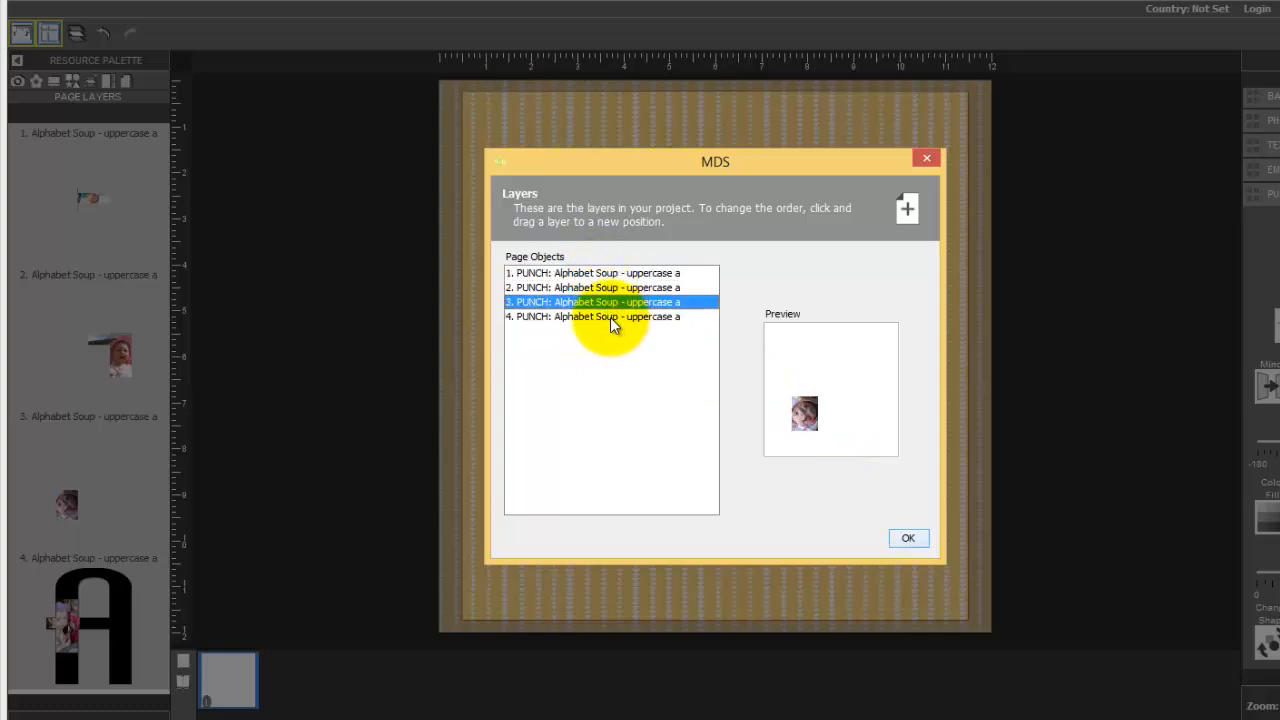
{"action": "left_click", "coordinate": [610, 317]}
{"action": "left_click", "coordinate": [908, 537]}
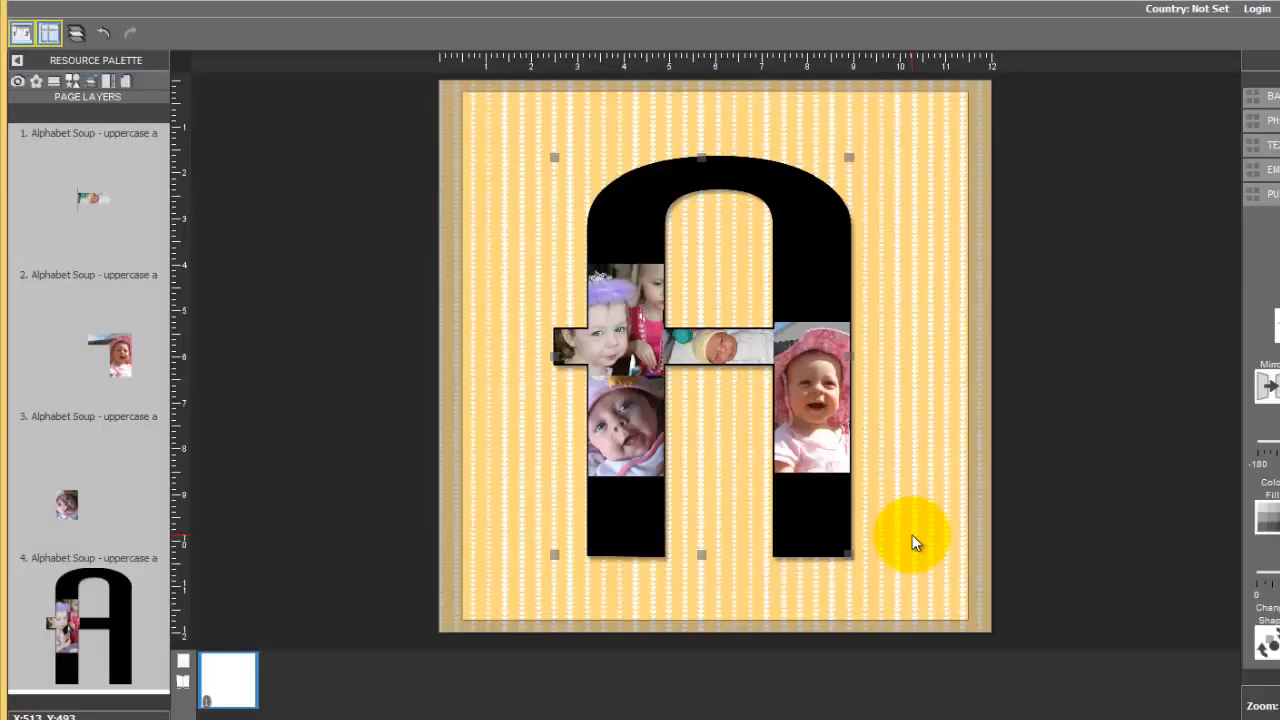
{"action": "left_click", "coordinate": [408, 290]}
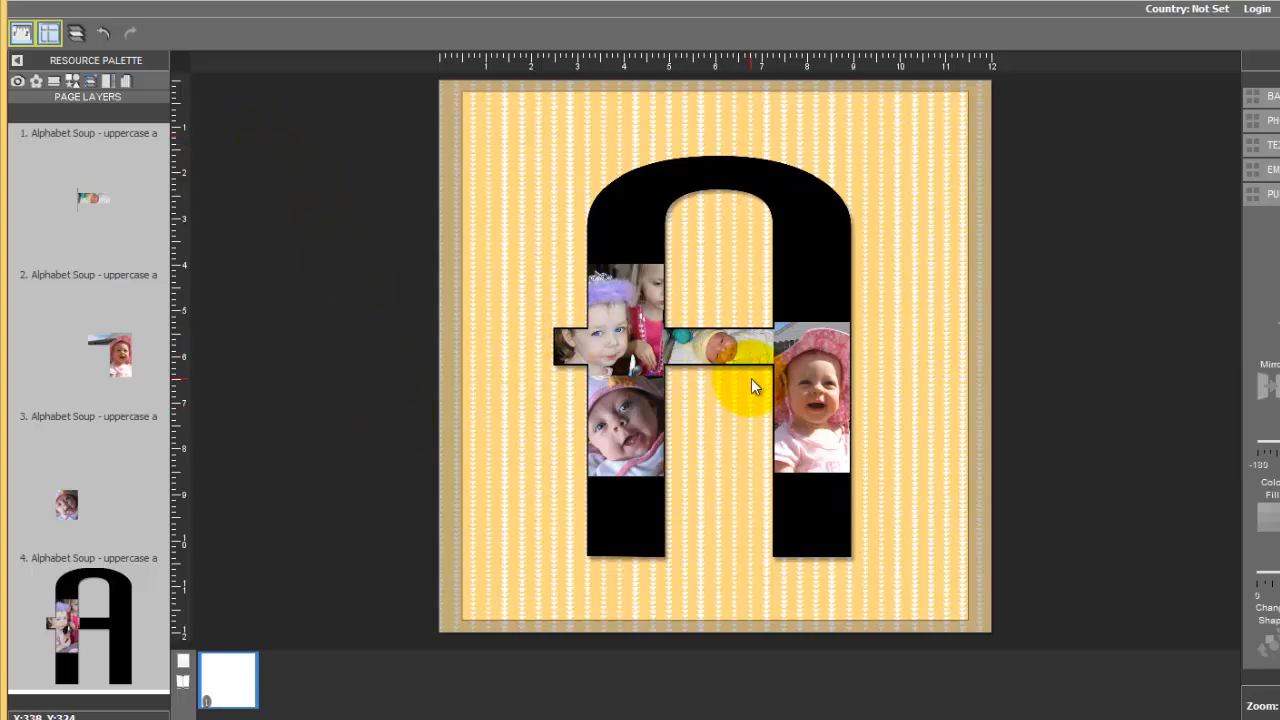
{"action": "double_click", "coordinate": [831, 397]}
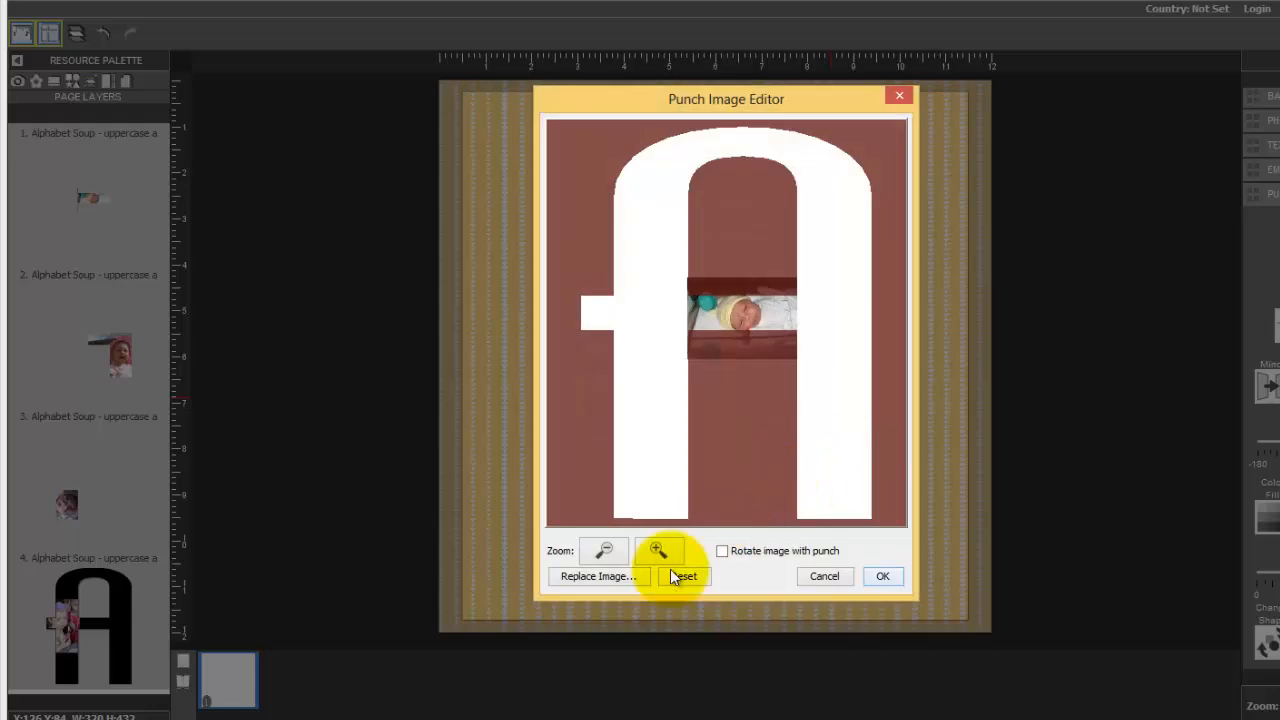
{"action": "left_click", "coordinate": [621, 577]}
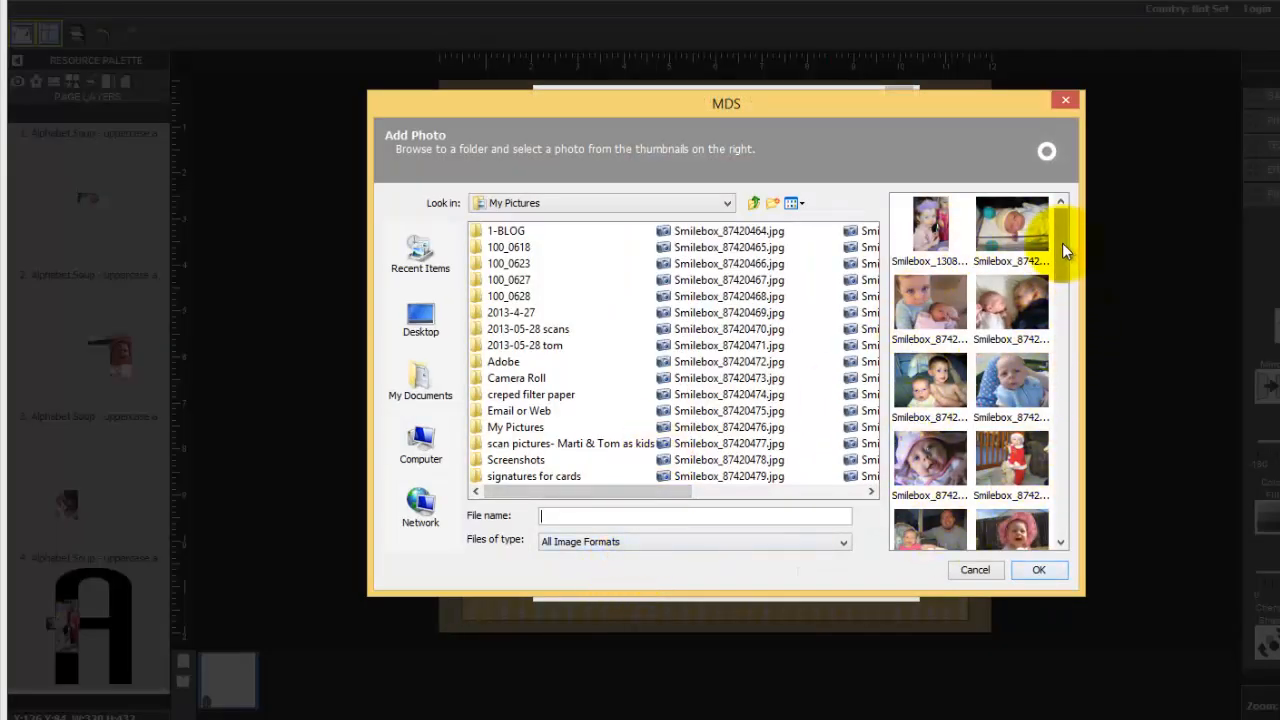
{"action": "left_click_drag", "start_coordinate": [1062, 265], "coordinate": [1062, 368]}
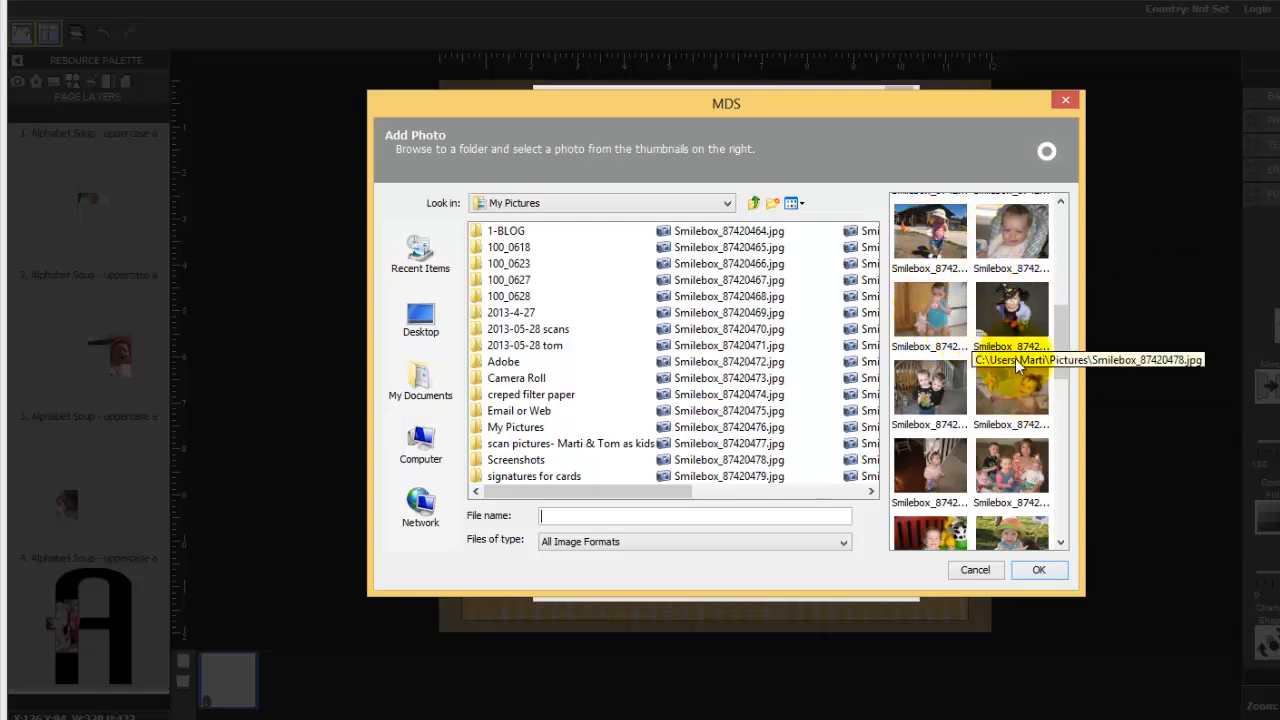
{"action": "left_click", "coordinate": [1040, 569]}
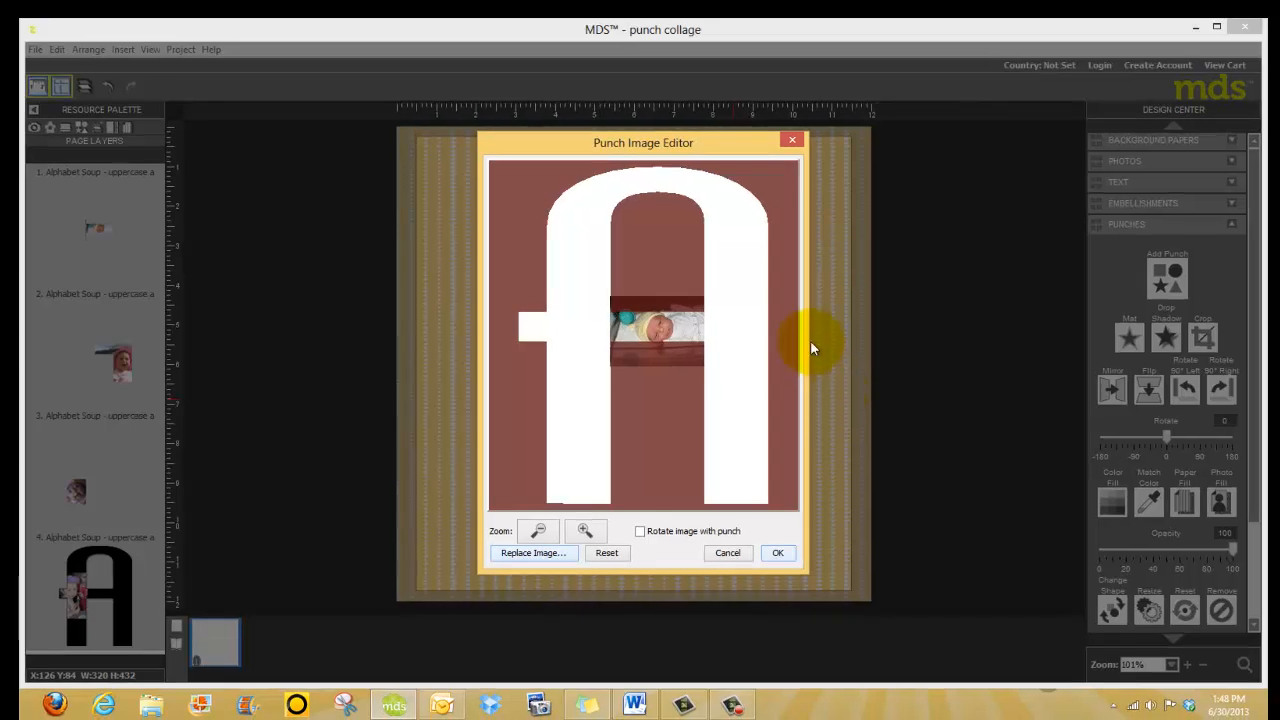
{"action": "left_click", "coordinate": [792, 142]}
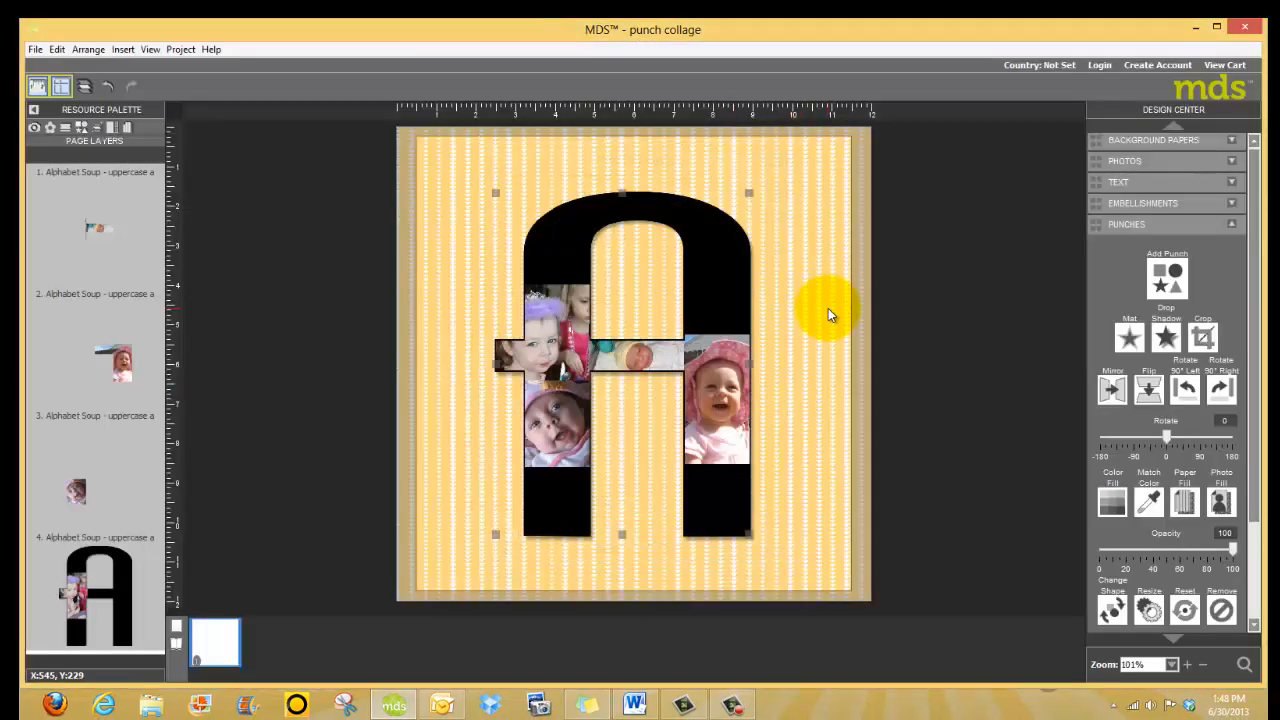
{"action": "left_click", "coordinate": [778, 554]}
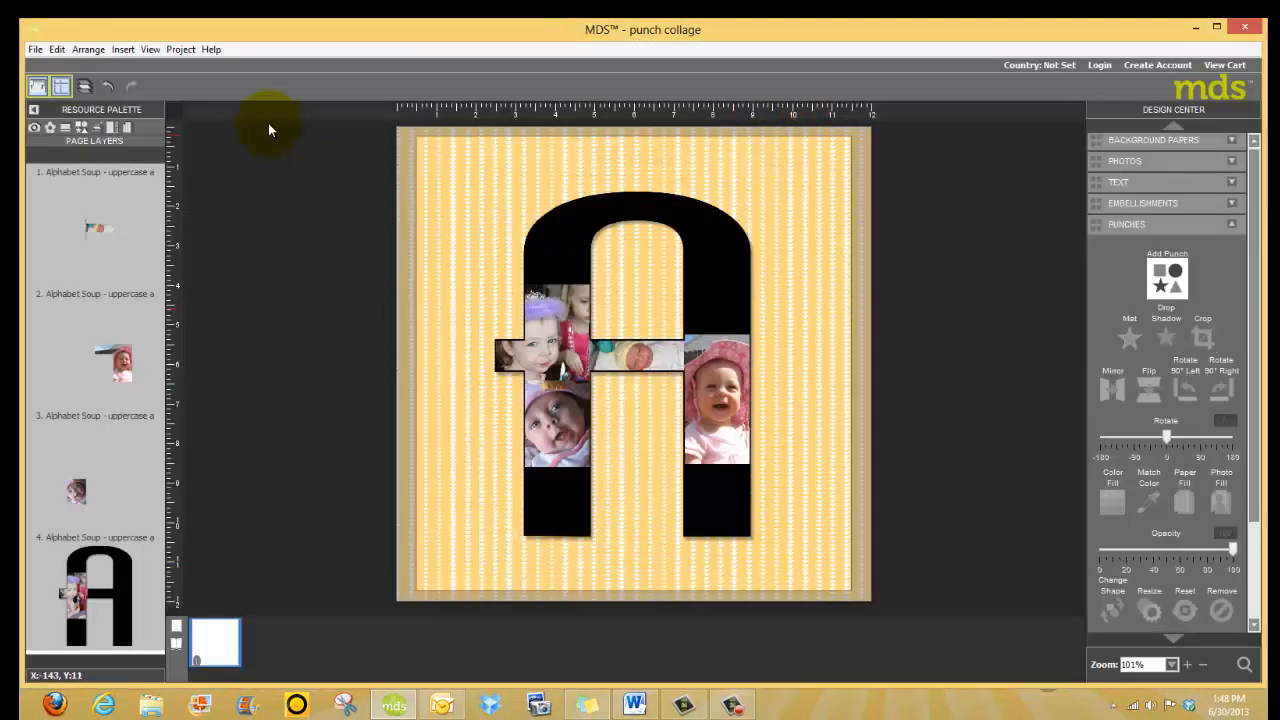
- Open the recent project "divided page", saving the changes to the punch collage project
{"action": "left_click", "coordinate": [34, 50]}
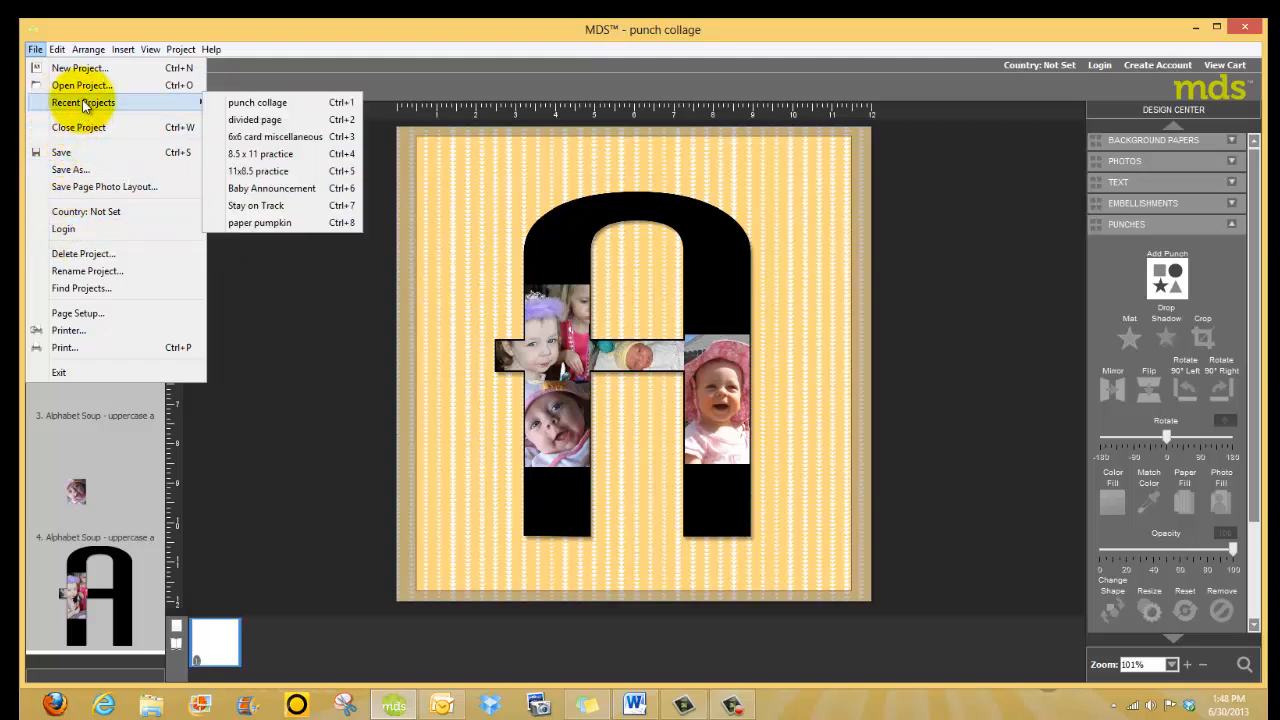
{"action": "mouse_move", "coordinate": [106, 109]}
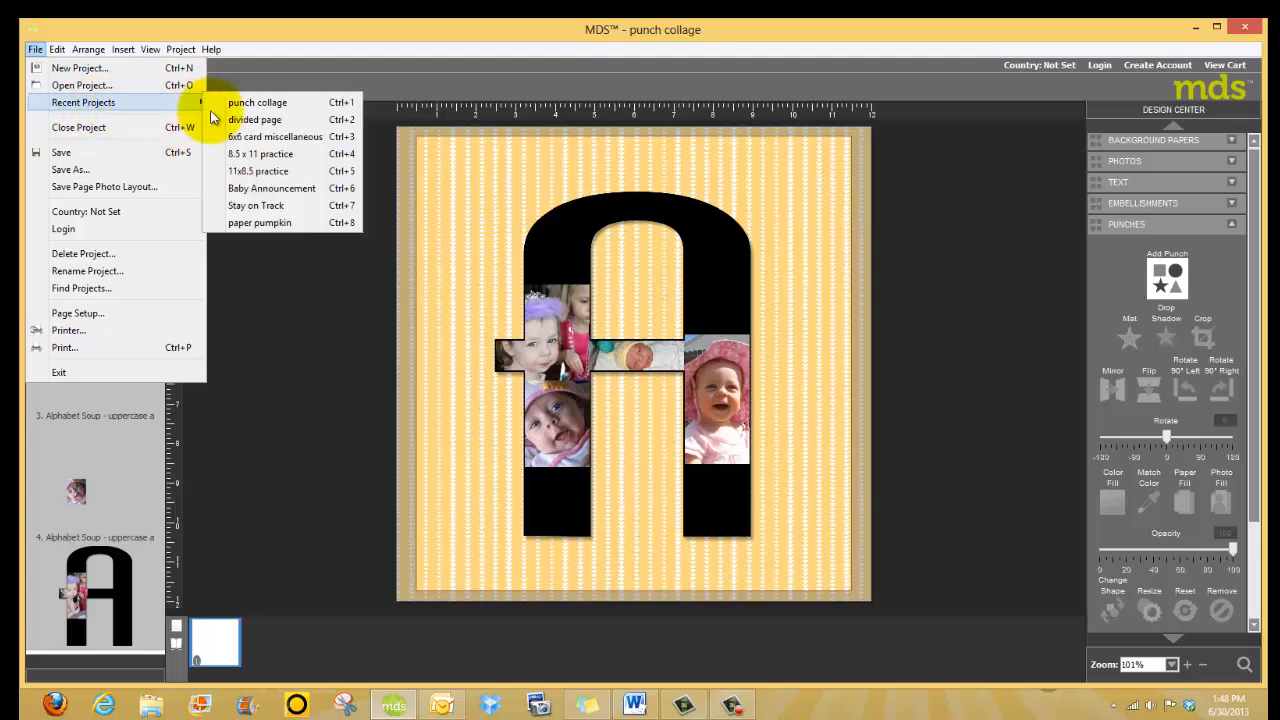
{"action": "left_click", "coordinate": [290, 120]}
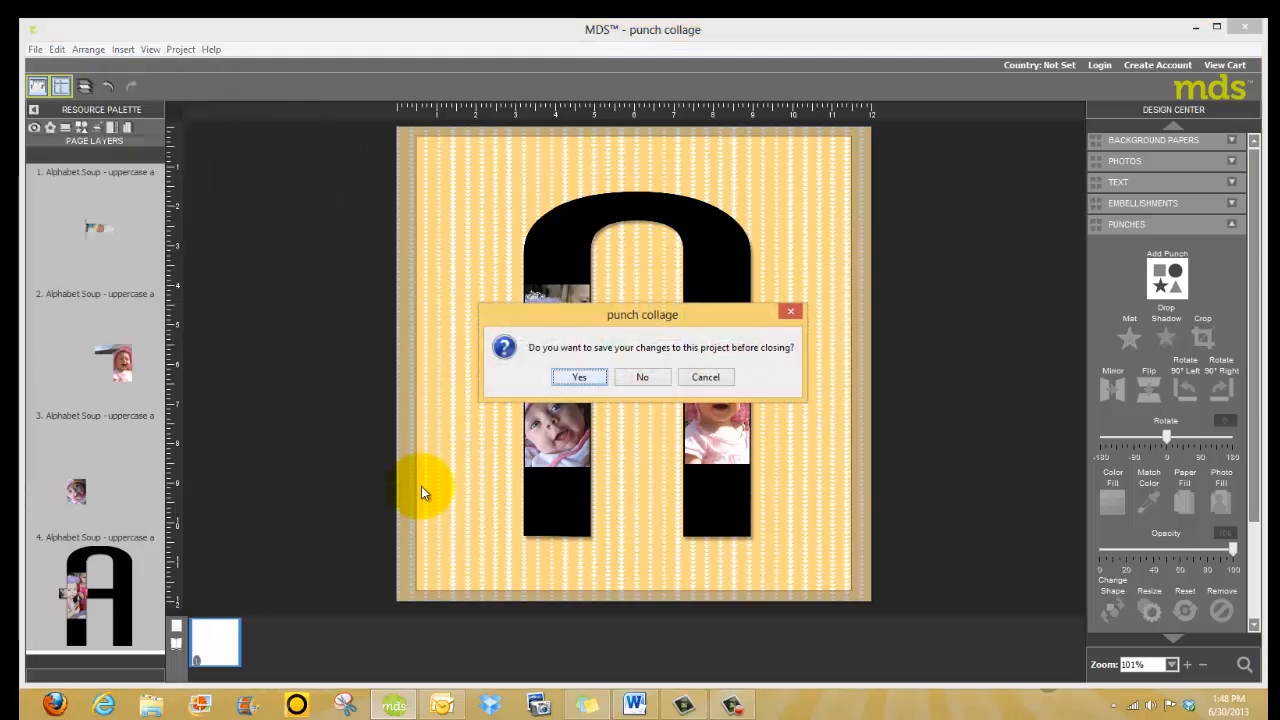
{"action": "left_click", "coordinate": [583, 378]}
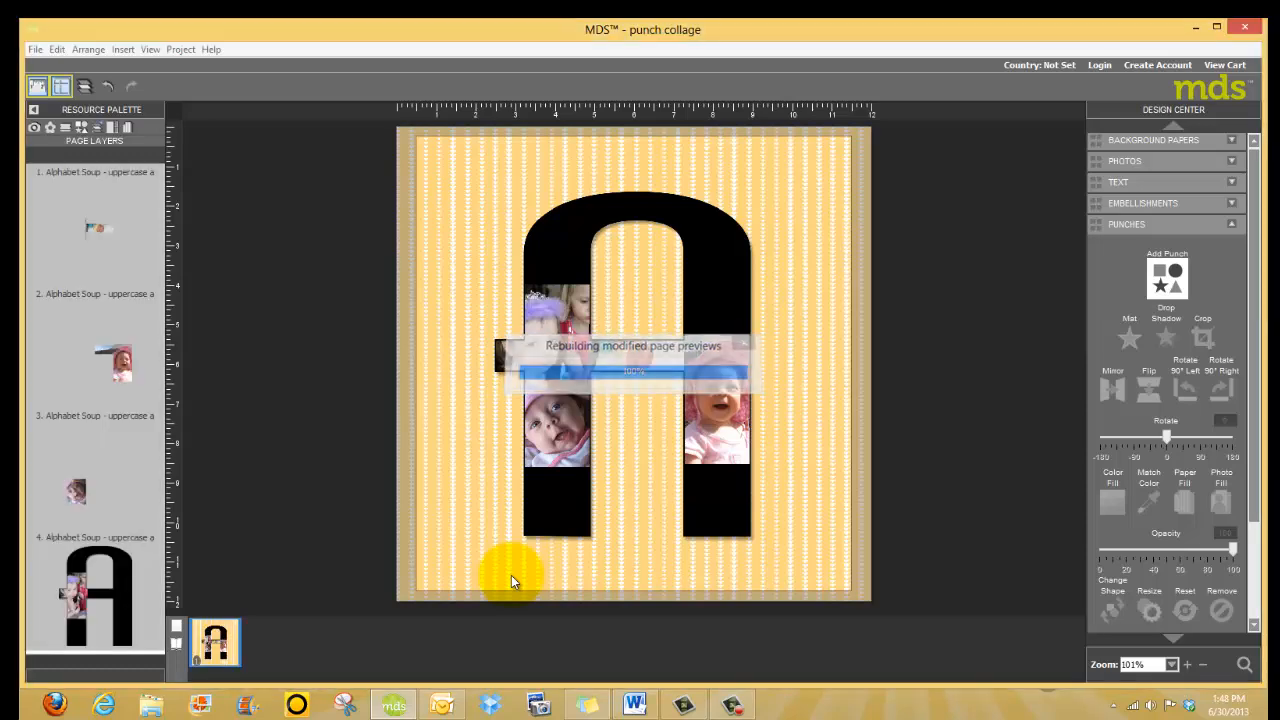